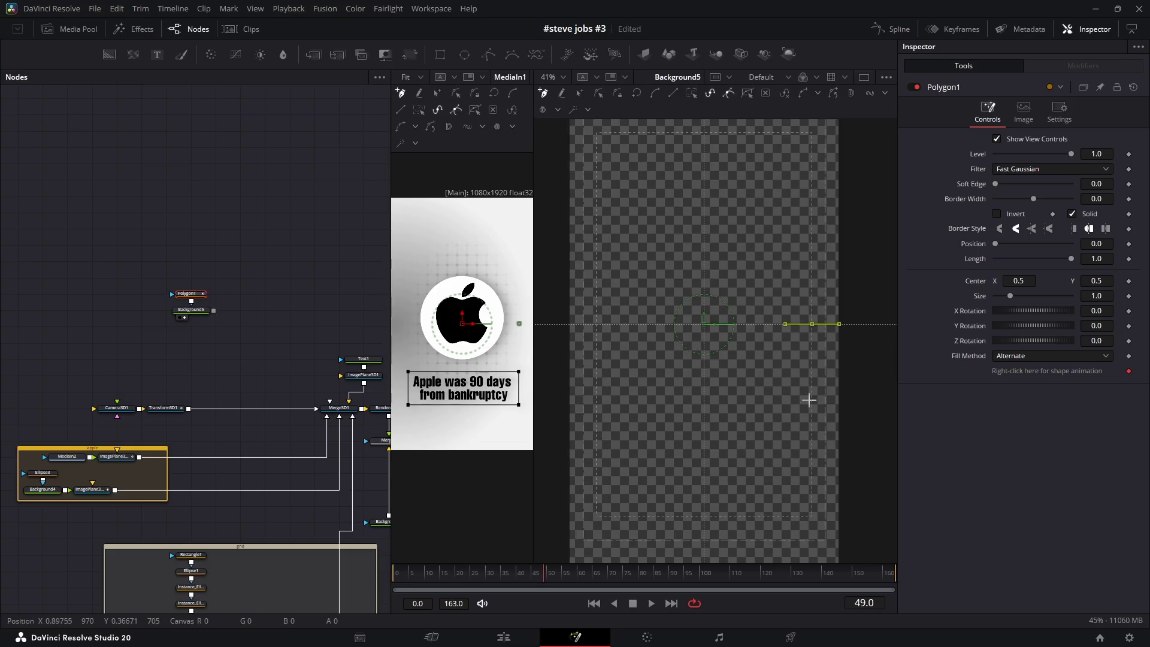
Step: Draw a closed four-point rectangular polygon mask just below the frame's centre and make it an outline with Solid off and border width 0.0142
click(812, 384)
click(596, 385)
click(596, 324)
click(812, 324)
click(1073, 214)
drag(1033, 198, 1036, 198)
Step: Select and publish all four points of the polygon mask, and keep Polygon1's controls pinned in the Inspector
drag(847, 289, 567, 444)
key(shift+p)
click(1100, 87)
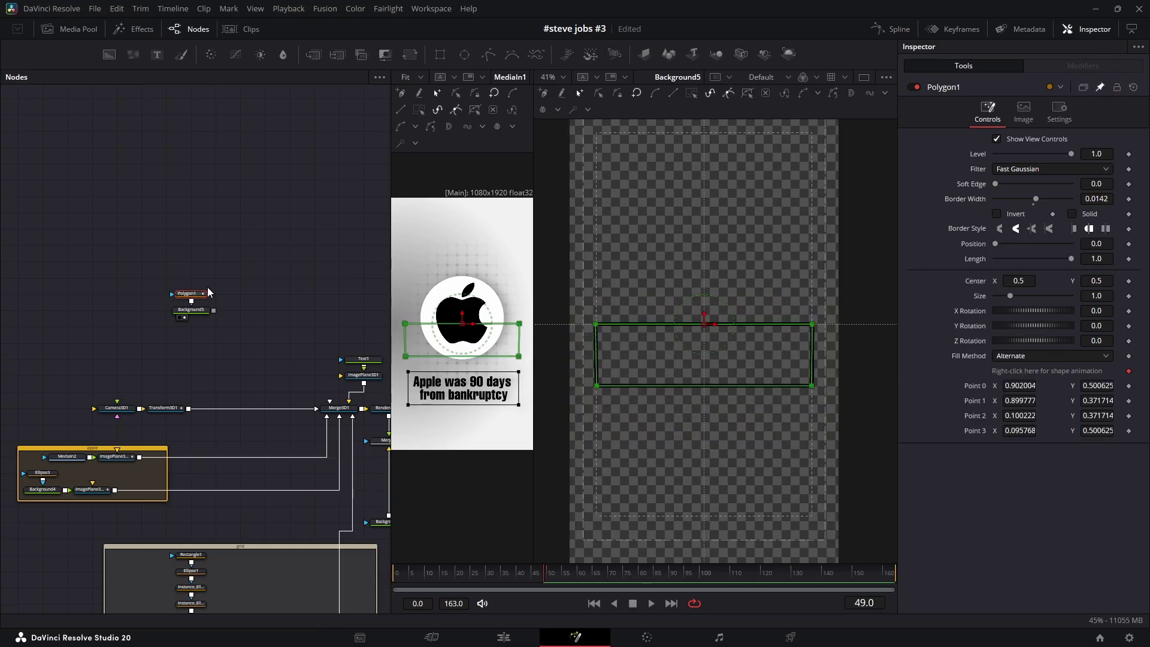
Step: Add a Rectangle mask to the composition that holds the outlined polygon
click(440, 55)
drag(773, 206, 710, 322)
right_click(988, 265)
click(999, 403)
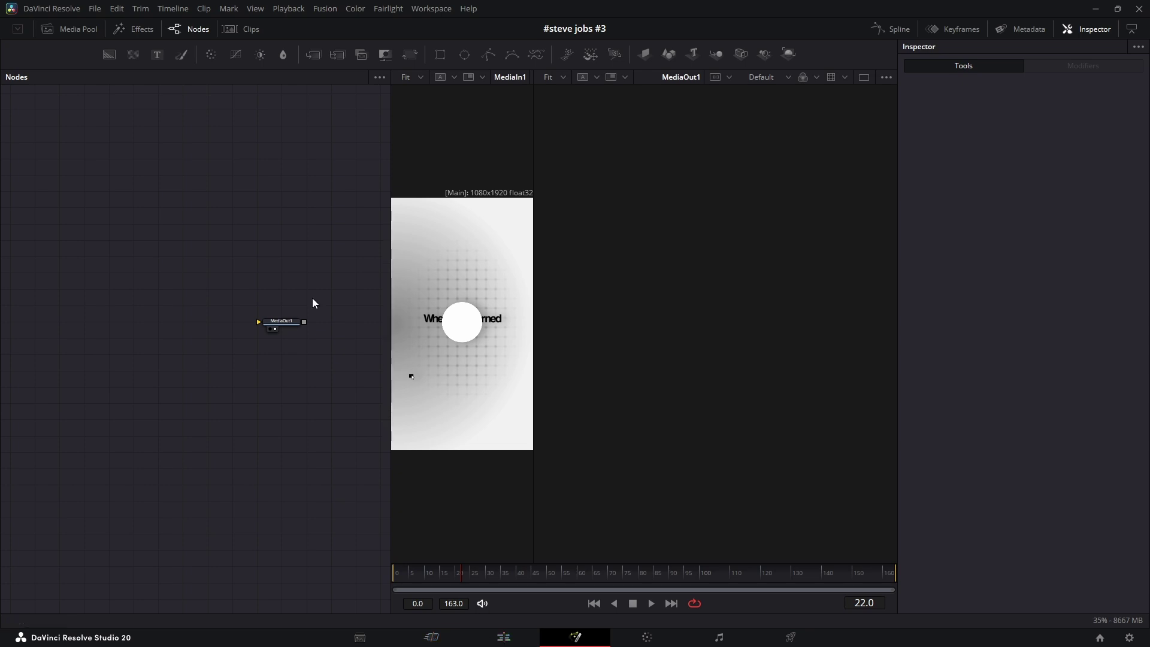
Step: Copy the Background2 node from clip 01's composition and paste it into clip 02's composition
click(249, 30)
click(56, 558)
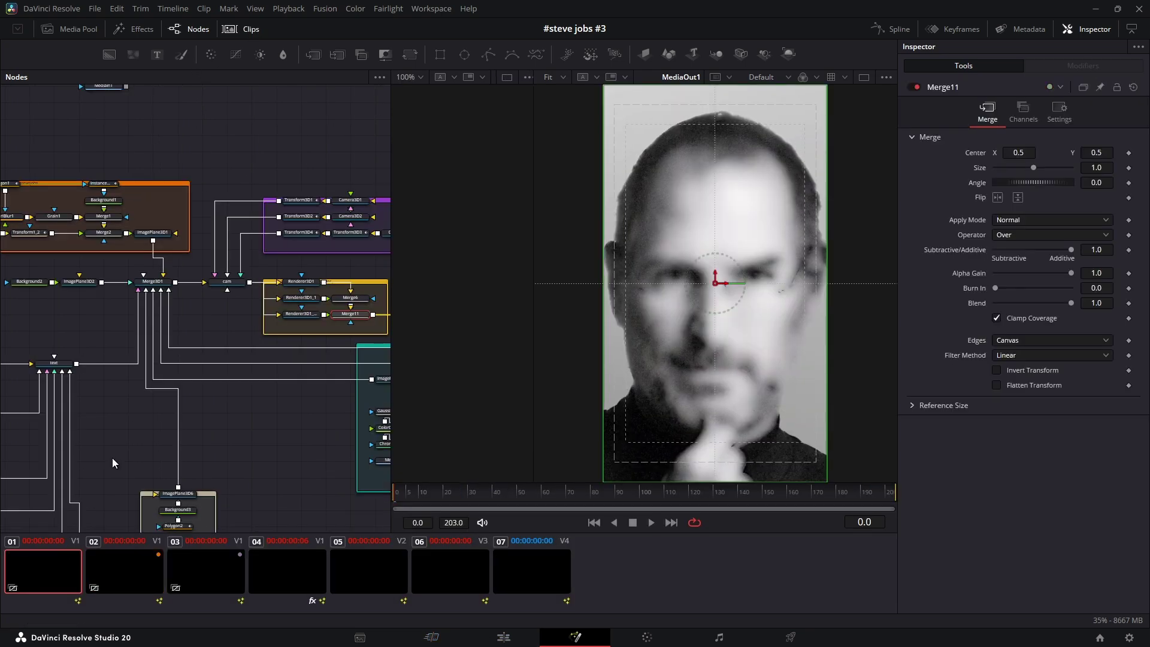
click(29, 281)
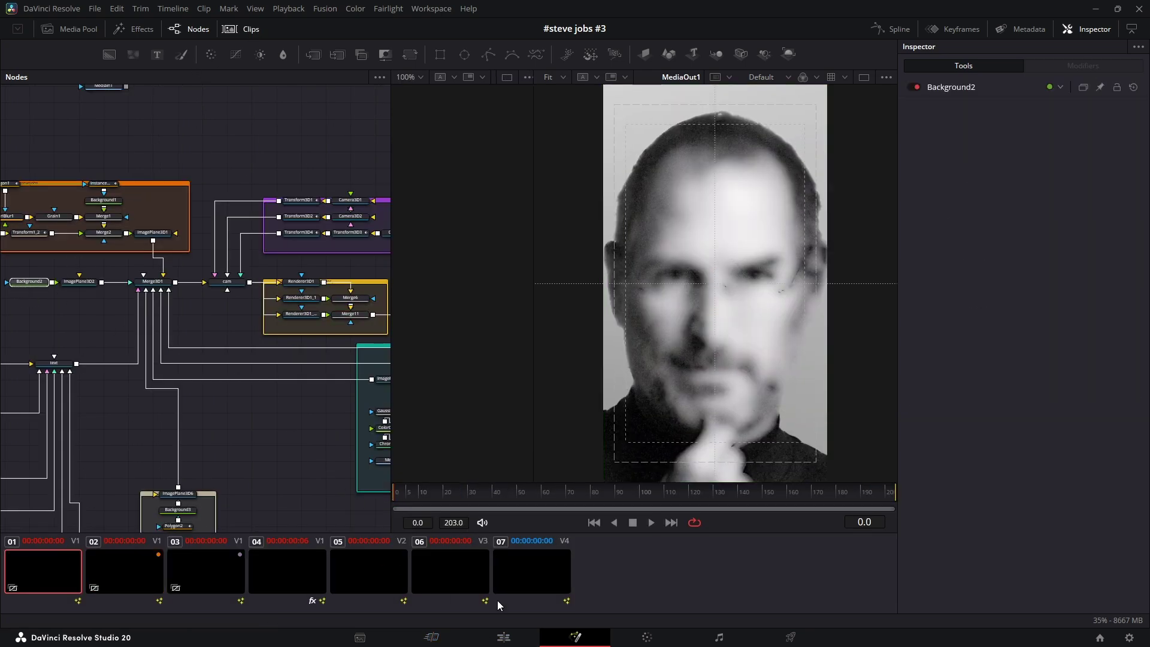
click(112, 559)
click(243, 30)
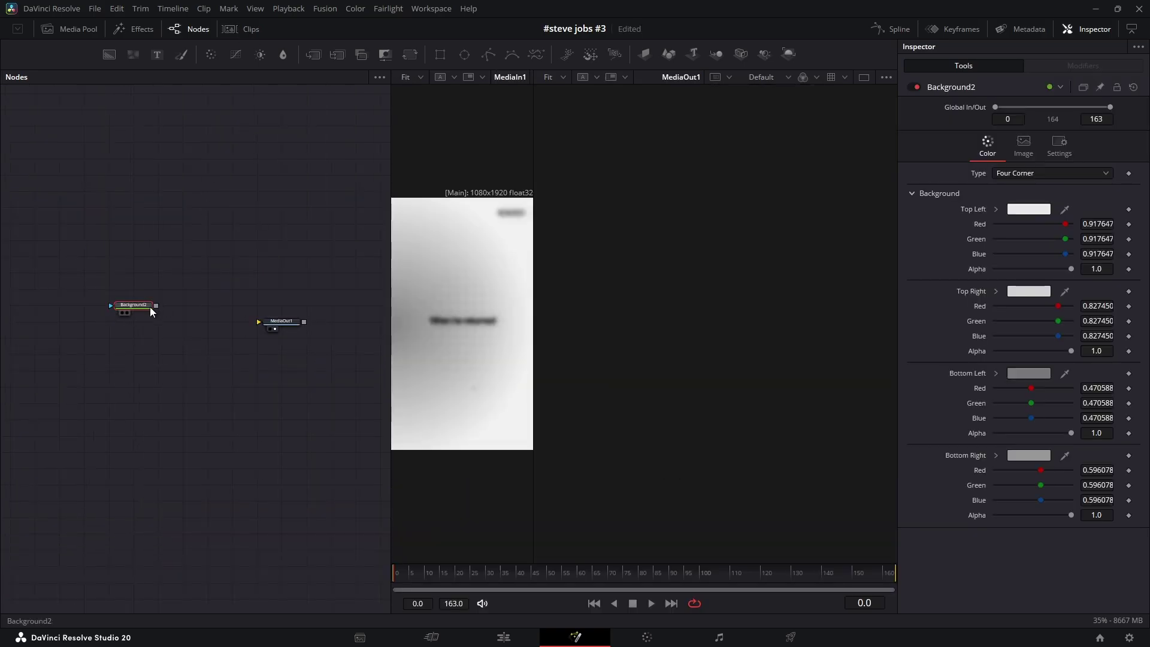
Step: Connect Background2 to MediaOut1 and align the background node on the same row
drag(155, 306, 281, 325)
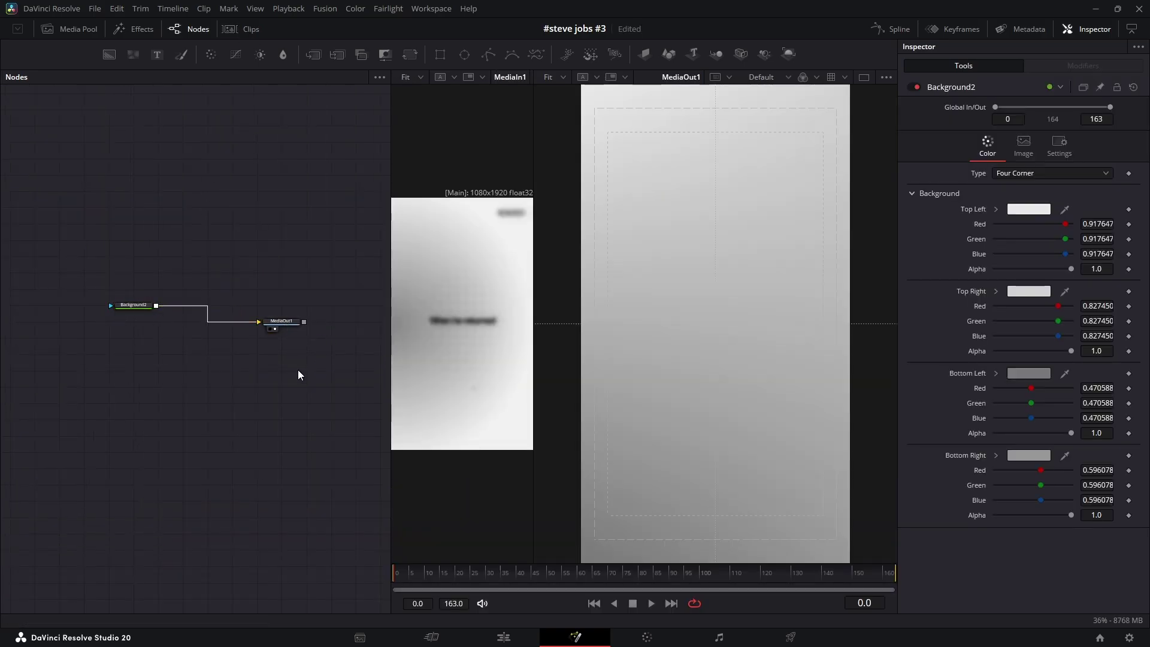
drag(402, 574, 456, 576)
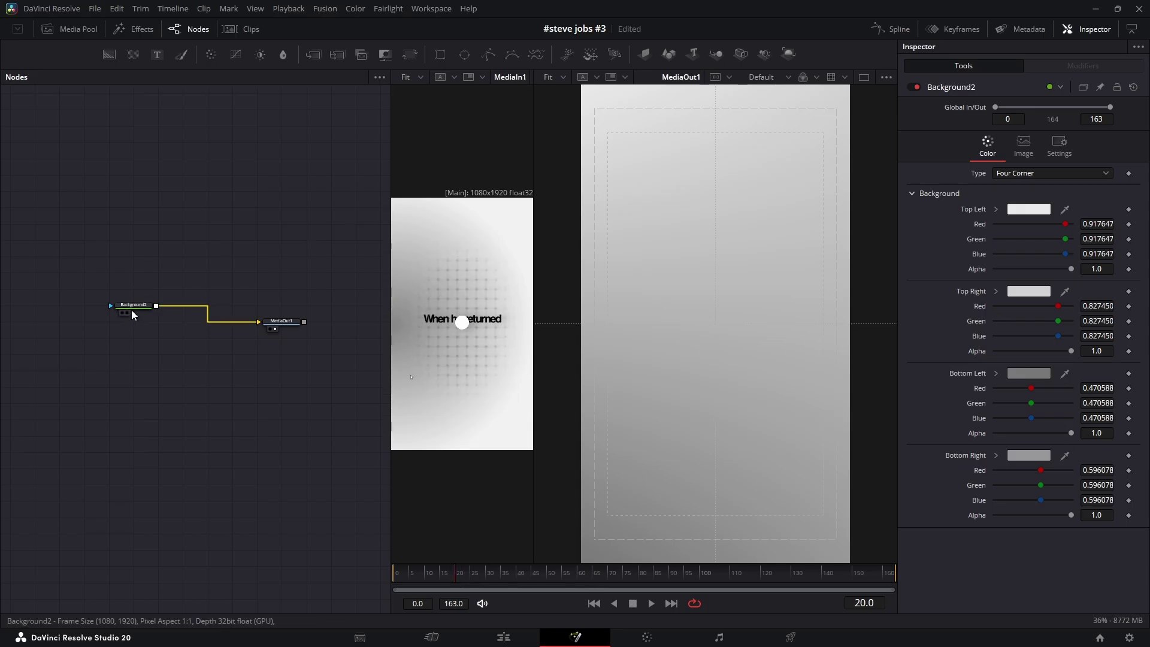
drag(131, 311, 101, 326)
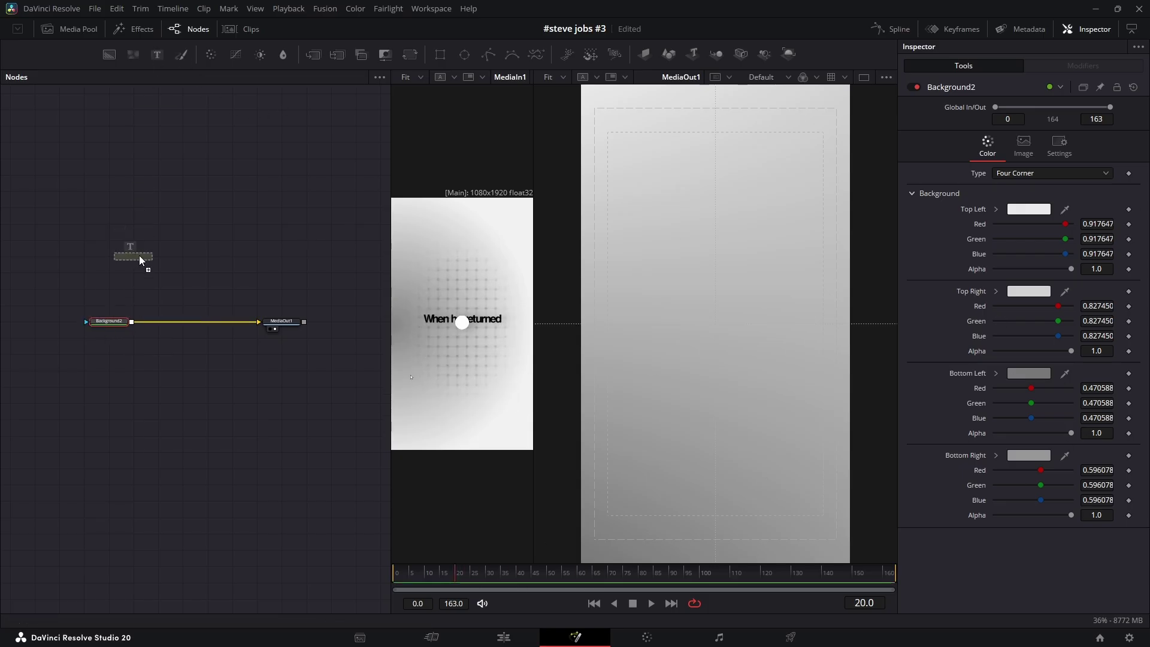
Step: Add a Text+ node, merge it over Background2, place it directly above the merge, and go to frame 11
drag(139, 255, 158, 321)
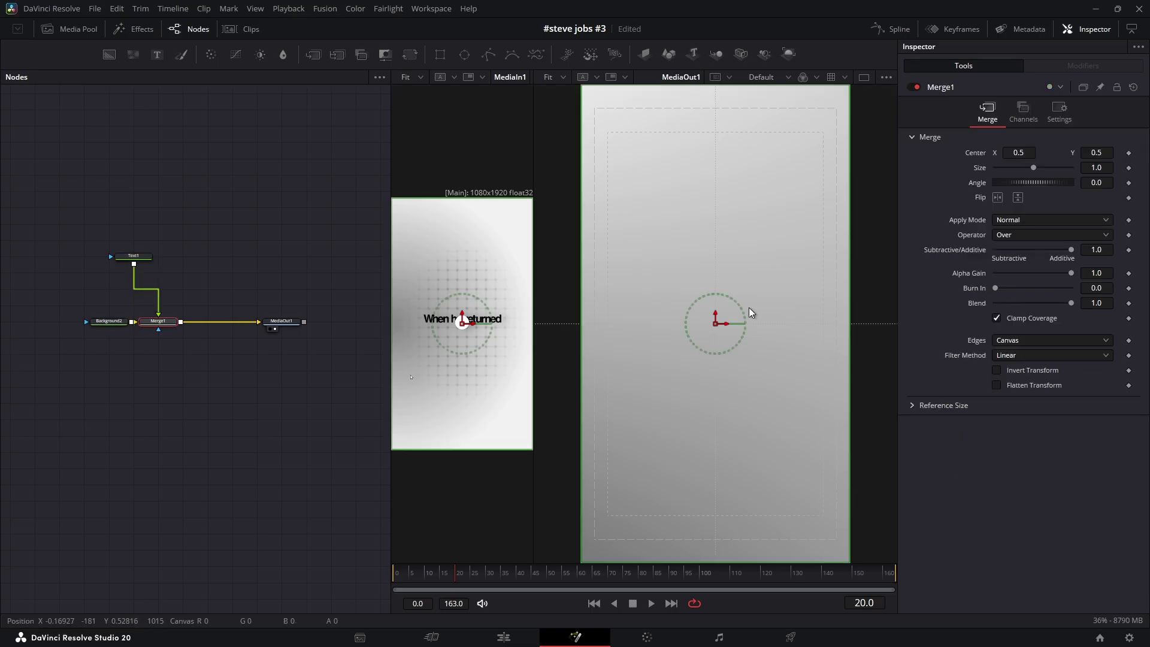
click(429, 574)
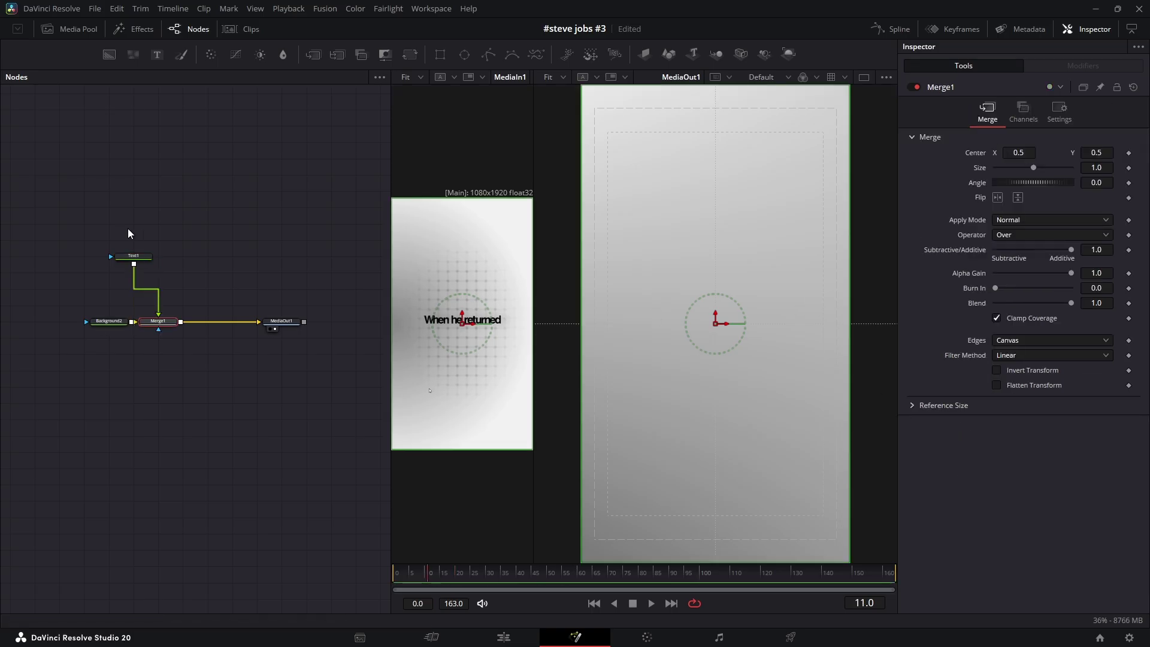
drag(134, 257, 160, 282)
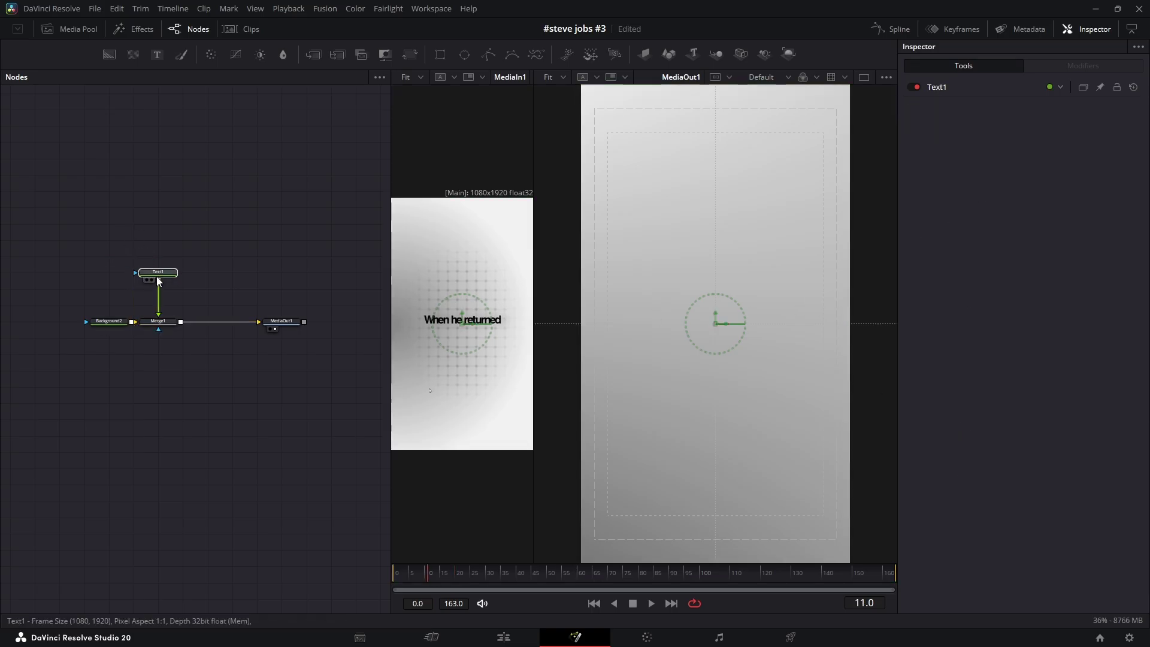
Step: Enter the text "When he returned" in Text1 and set it in black Helvetica Compressed Regular
click(992, 217)
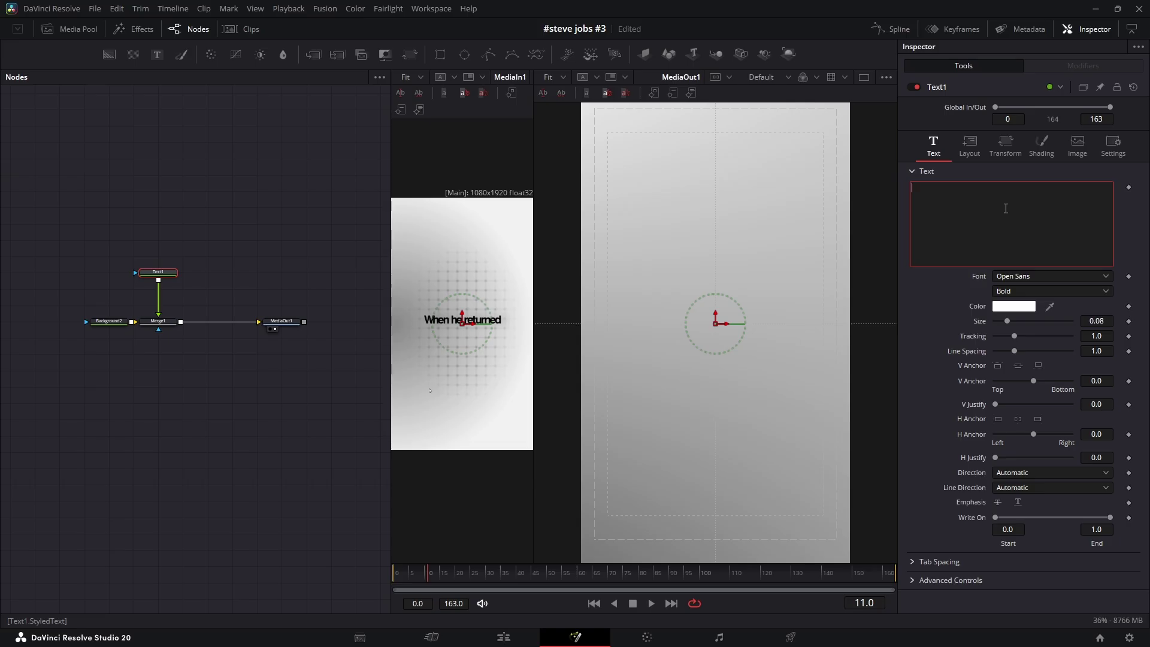
text(When he returned)
click(1052, 276)
click(1019, 303)
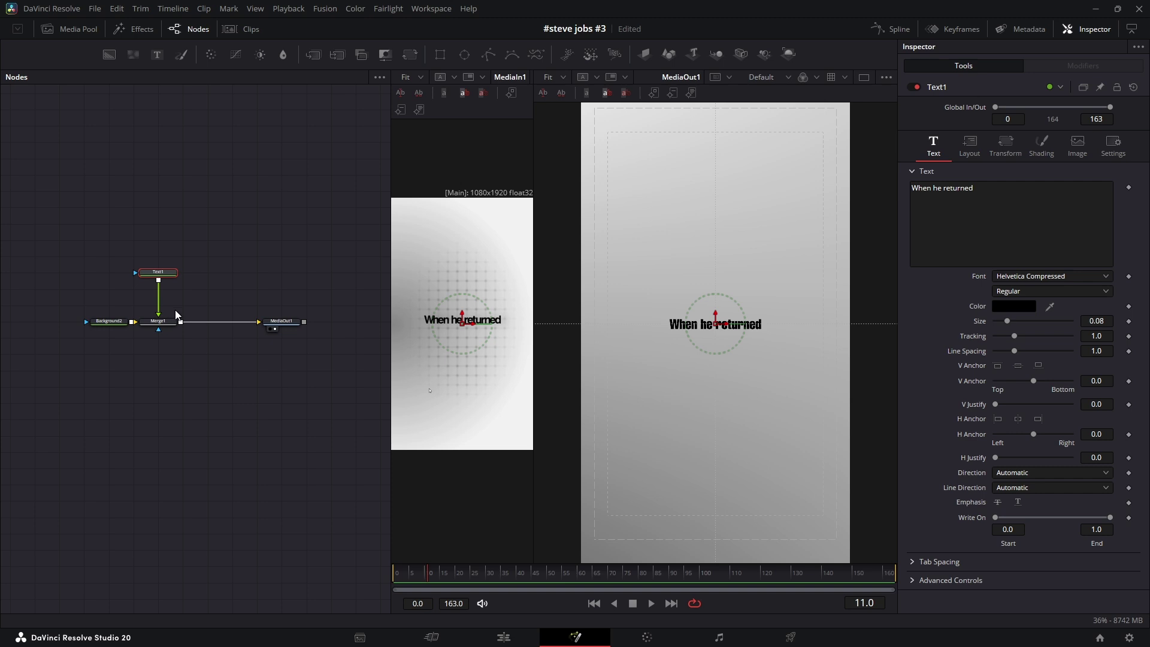
Step: Delete Merge1 and feed Text1 through a 3D chain of ImagePlane3D, Merge3D with a Camera3D, and Renderer3D
click(159, 322)
key(Delete)
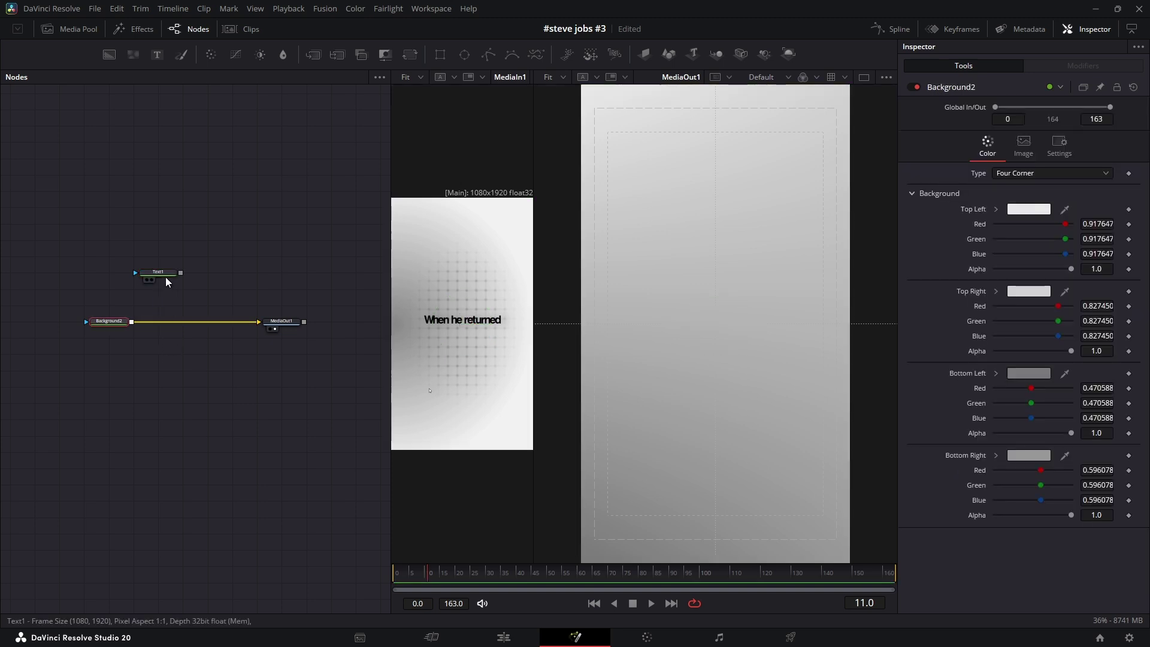
click(168, 274)
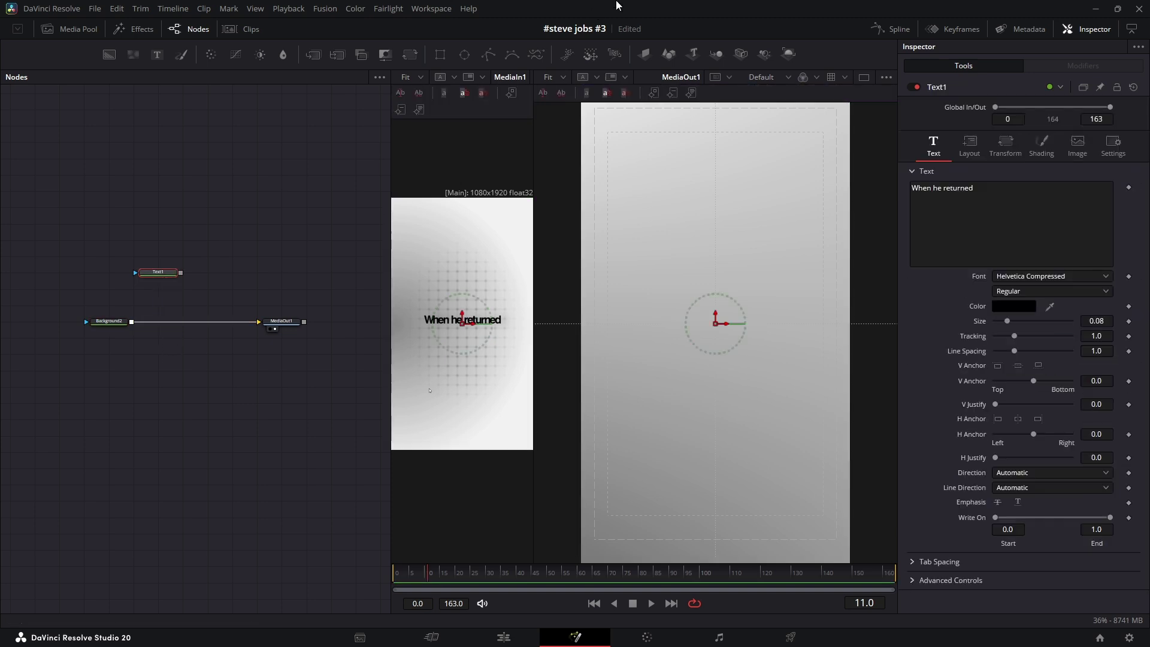
click(646, 54)
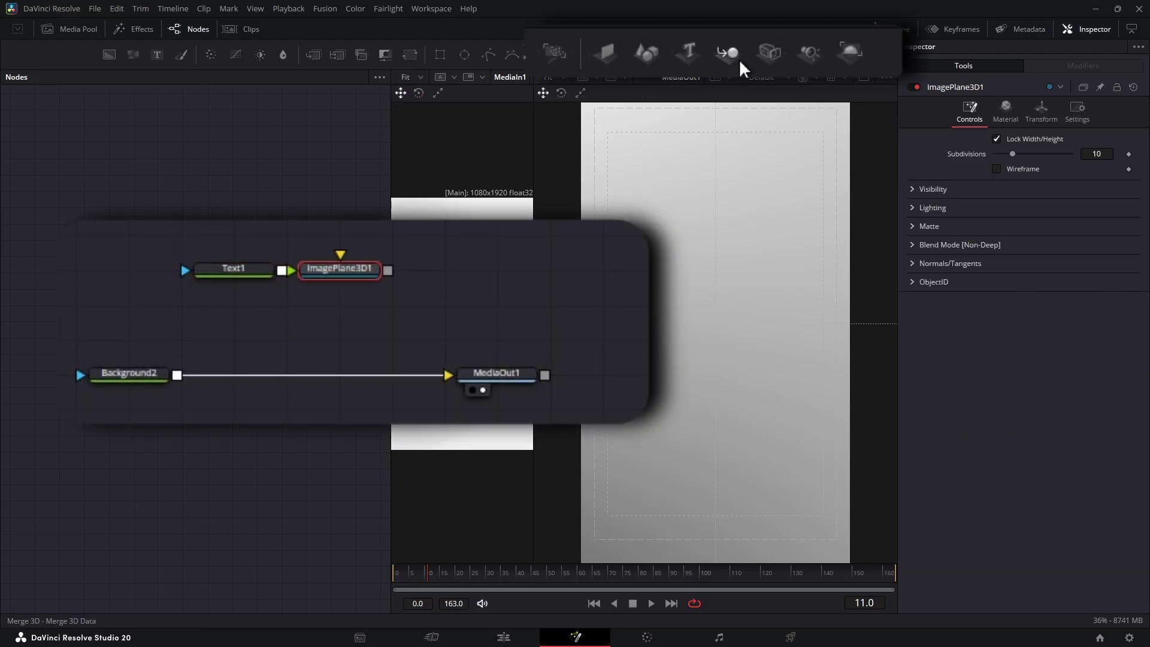
click(768, 52)
click(854, 51)
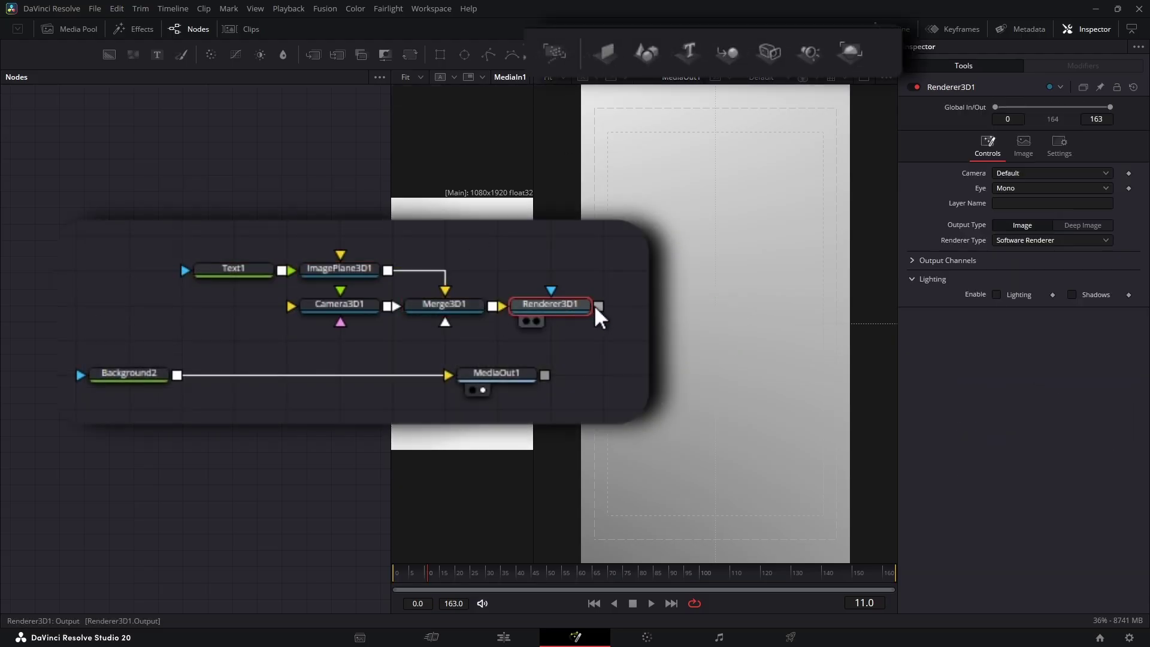
Step: Merge Renderer3D1 over Background2, placing MediaOut1 beside the new merge and Background2 directly beneath it
drag(595, 306, 176, 375)
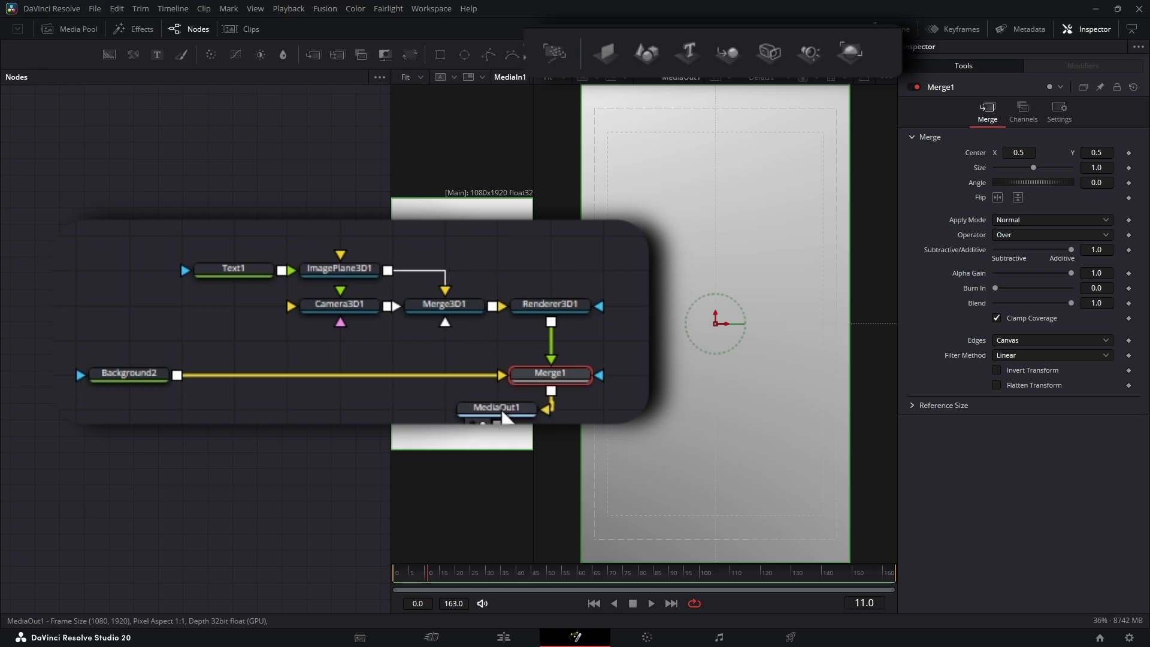
drag(502, 413, 358, 322)
drag(95, 328, 258, 344)
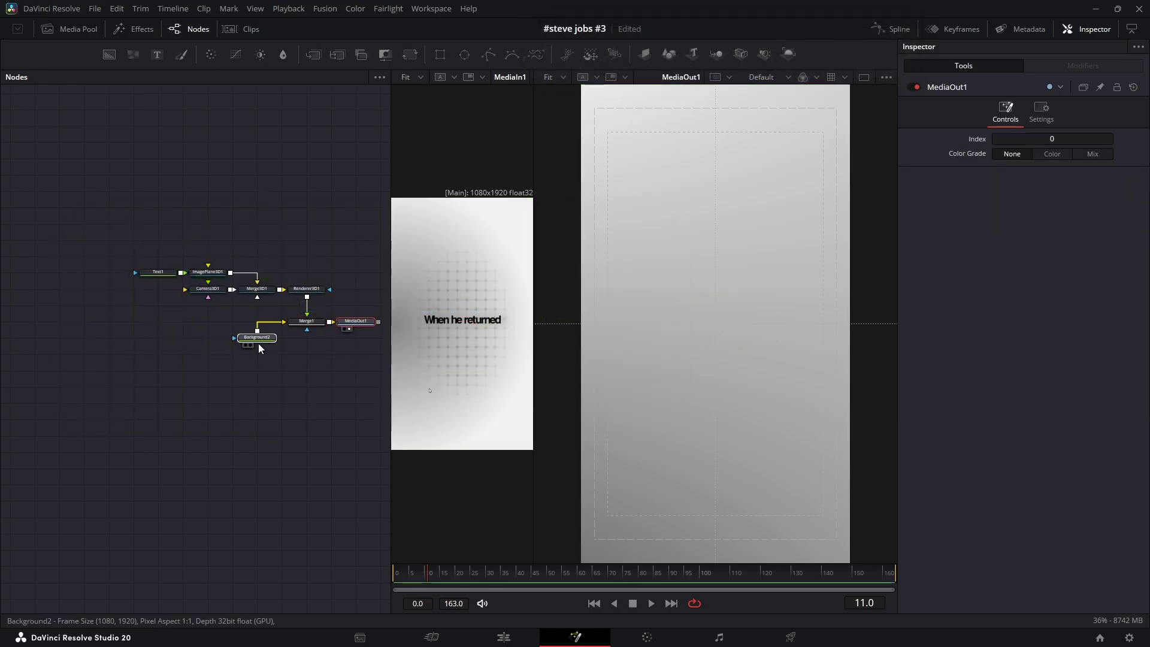
click(302, 346)
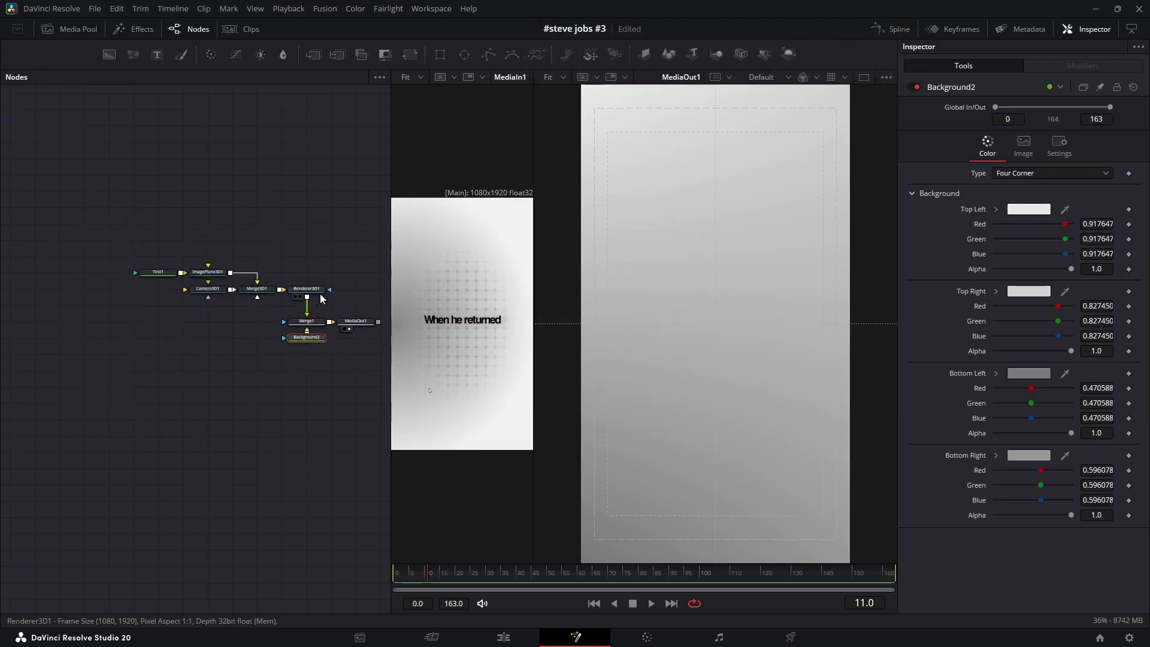
Step: Set the Z translation of ImagePlane3D1 to -2.63 to push the text back from the camera
click(208, 272)
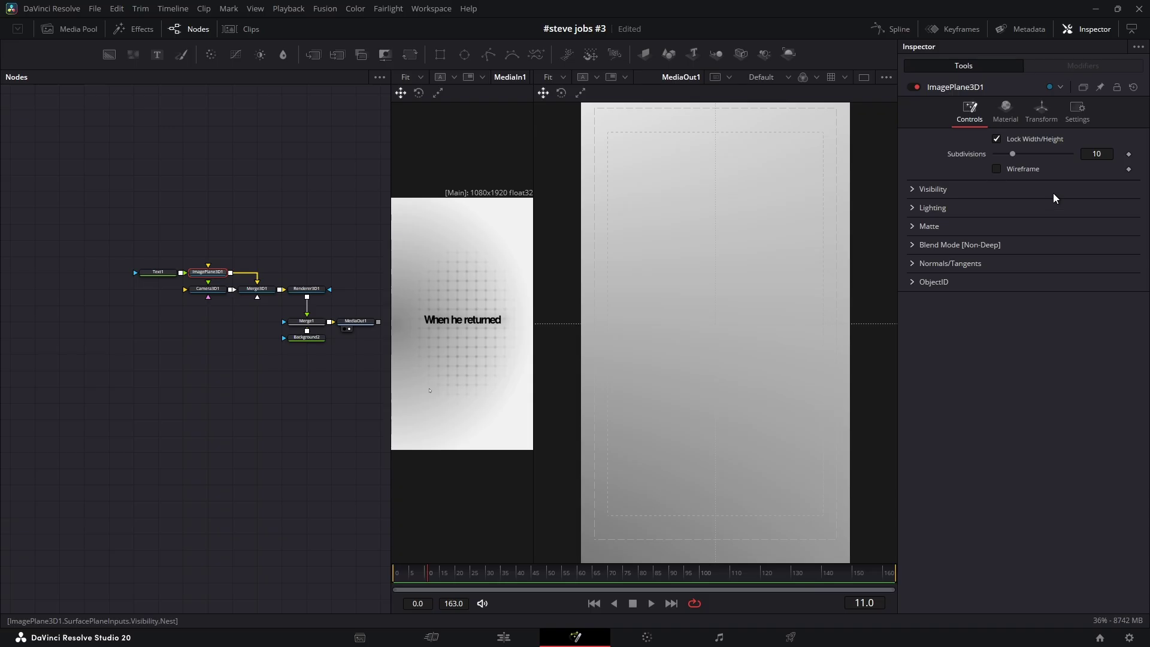
click(1042, 111)
drag(1096, 186, 1025, 187)
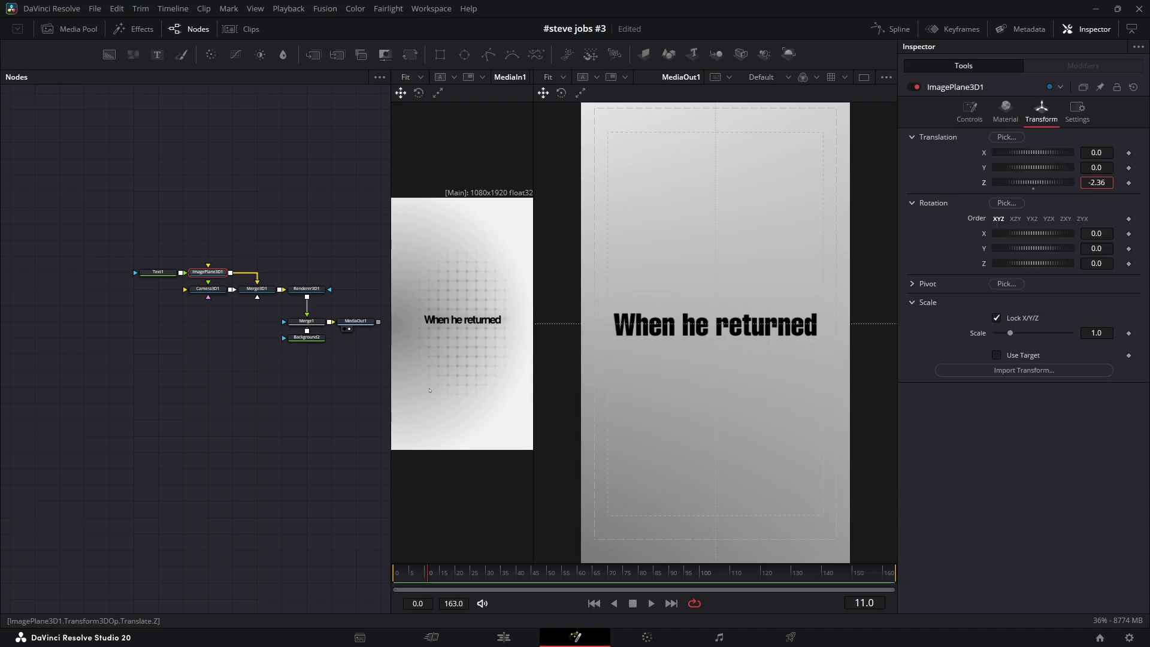
drag(1096, 183, 1079, 182)
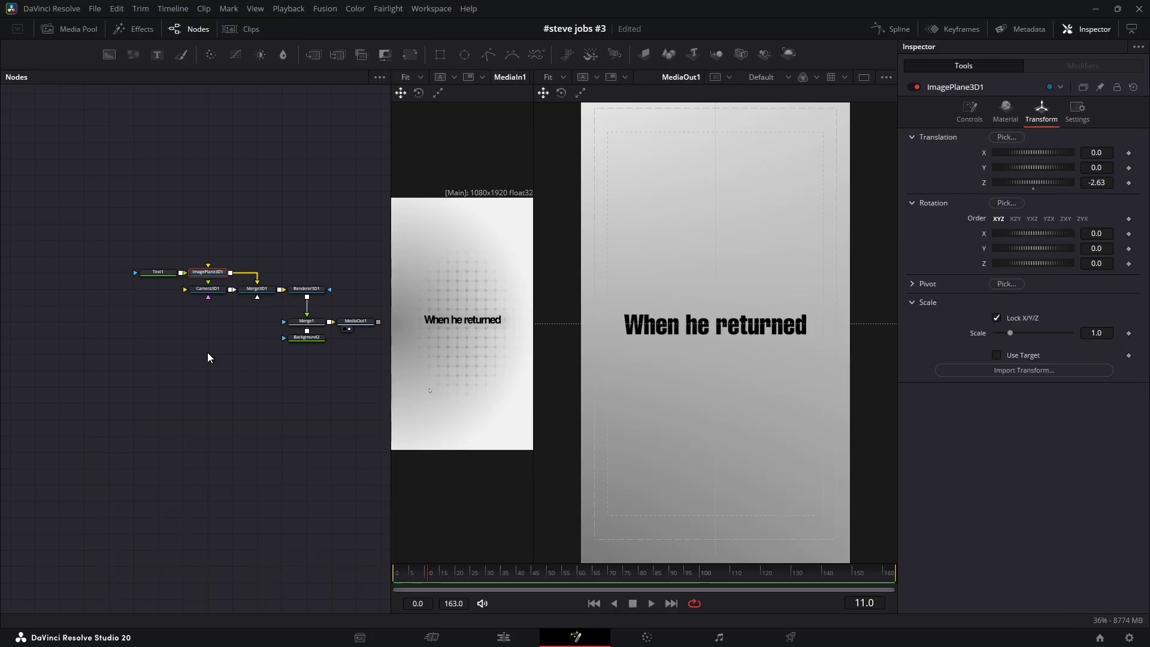
Step: Add a separate Background node, show it in the second viewer, and set its resolution to 1080 x 1080 with Auto Resolution off
drag(109, 55, 115, 389)
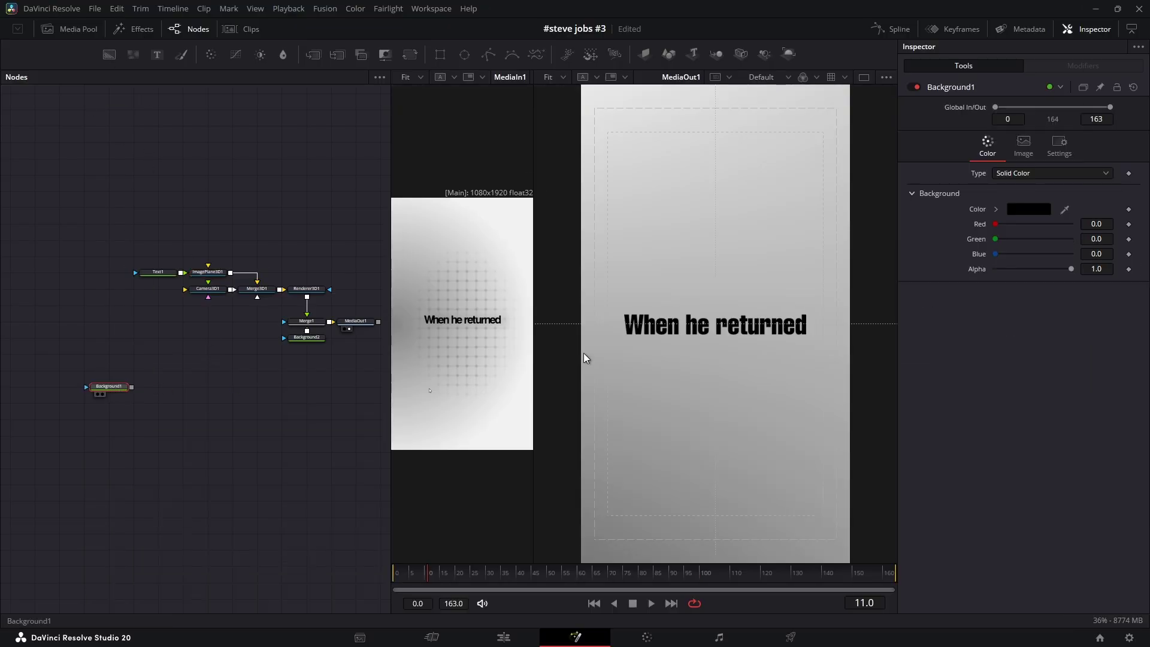
key(2)
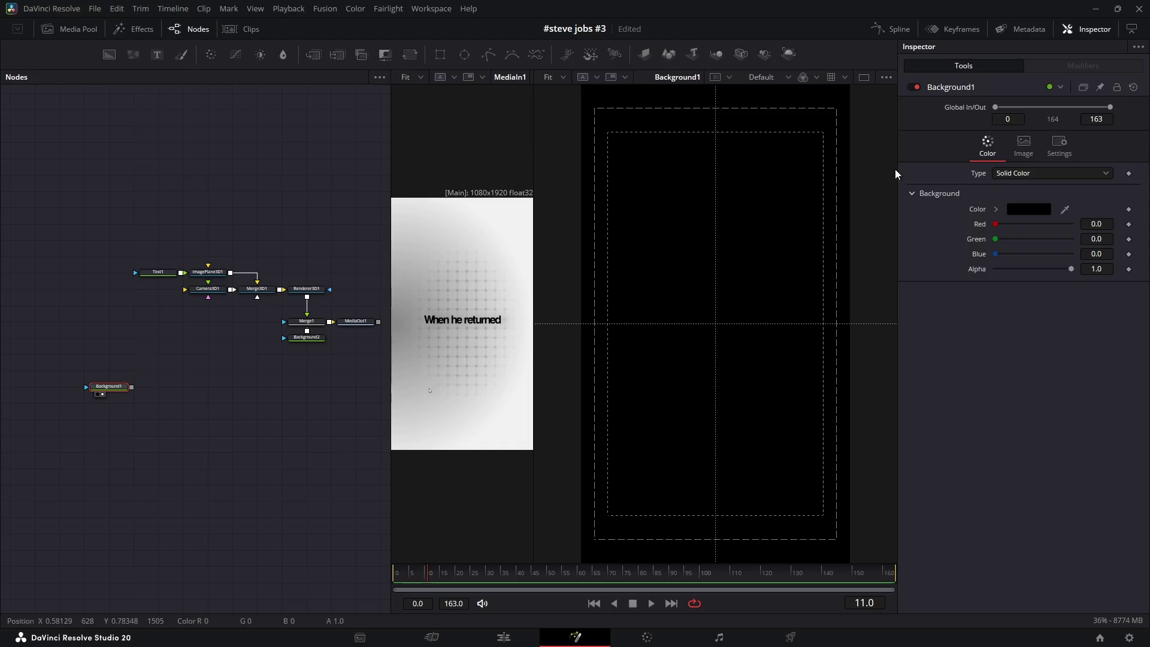
click(1023, 150)
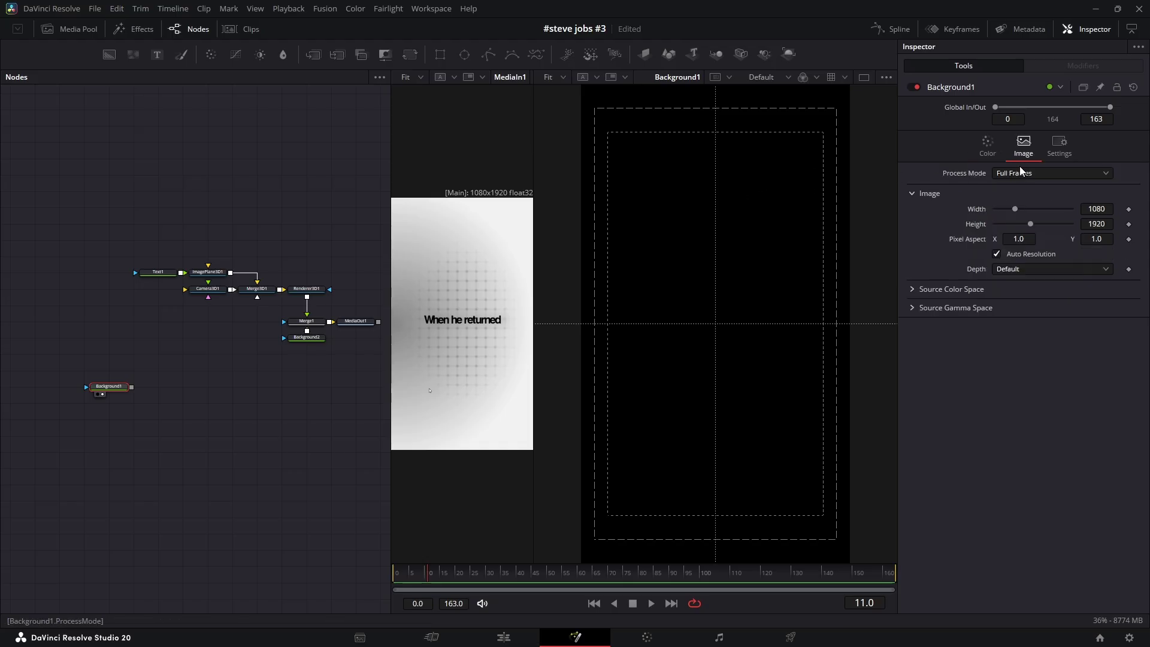
click(997, 254)
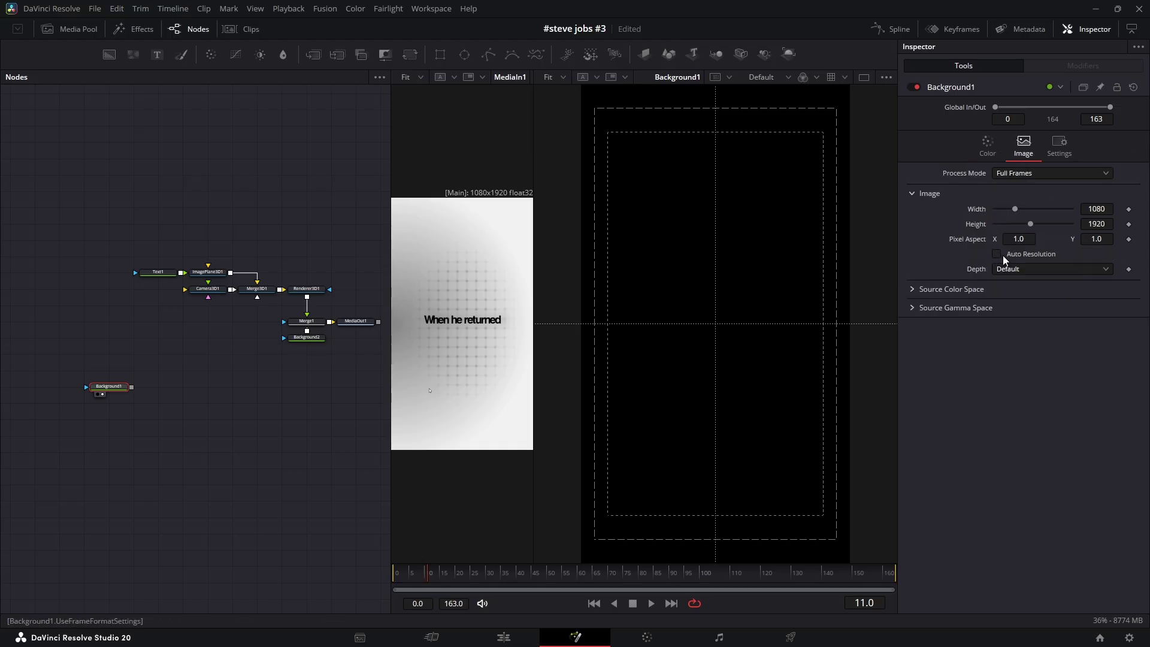
click(1100, 226)
text(10)
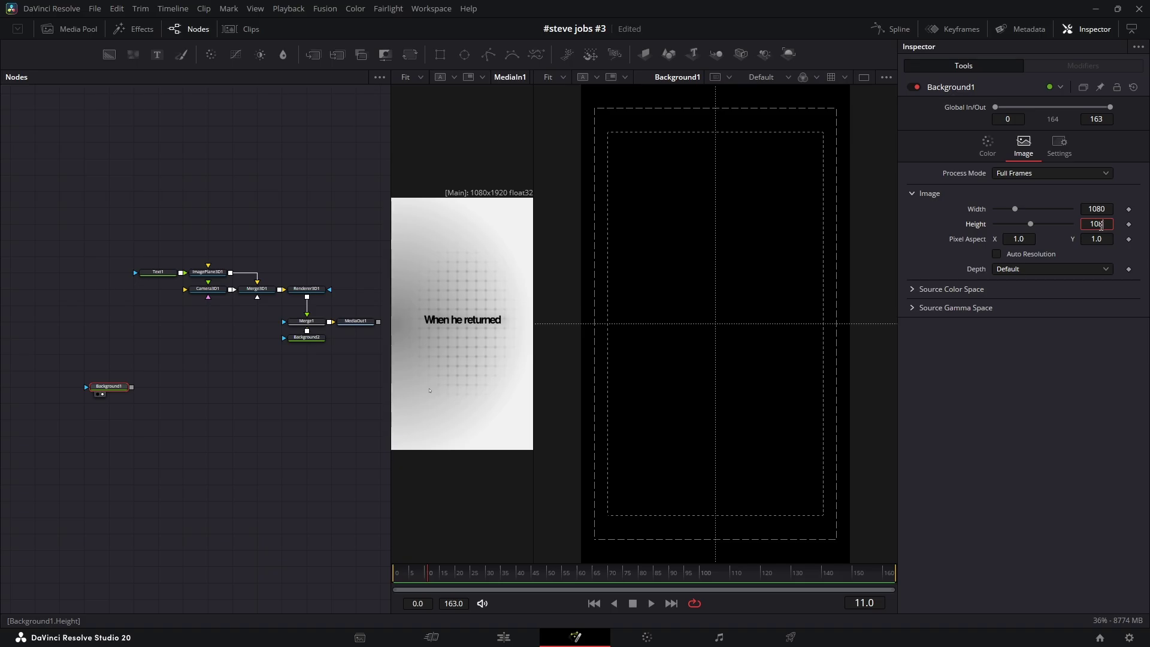
key(Tab)
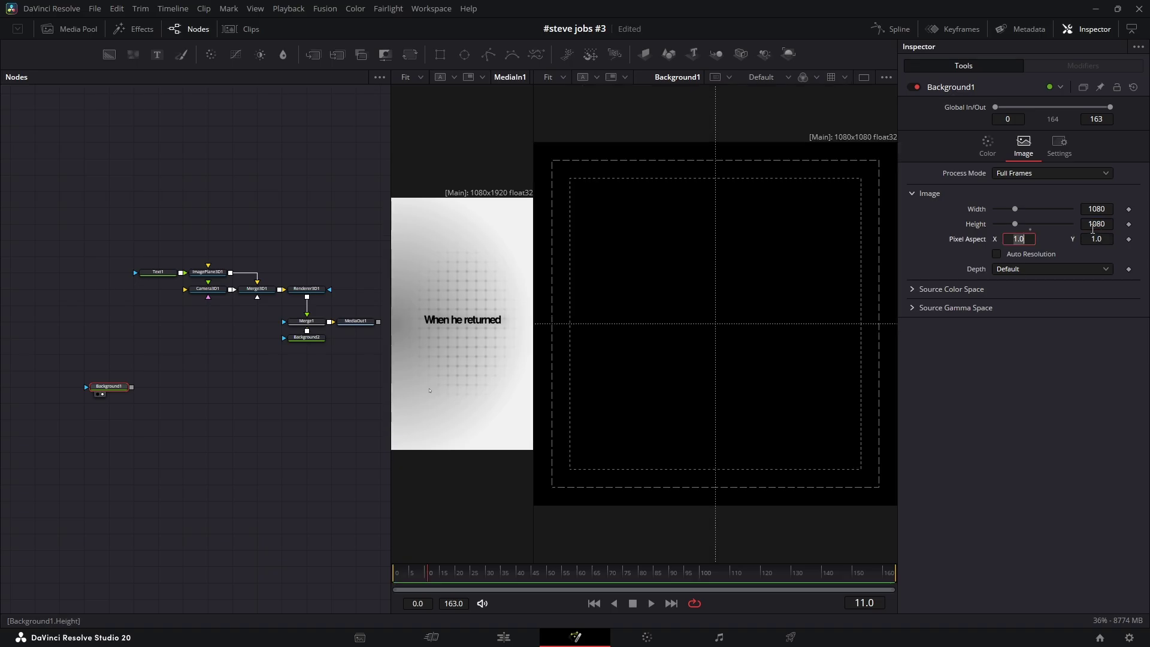
Step: Mask Background1 with a Rectangle of width and height 1.0, Solid off and border width 0.0428
click(440, 59)
drag(1033, 266, 1072, 281)
click(1072, 214)
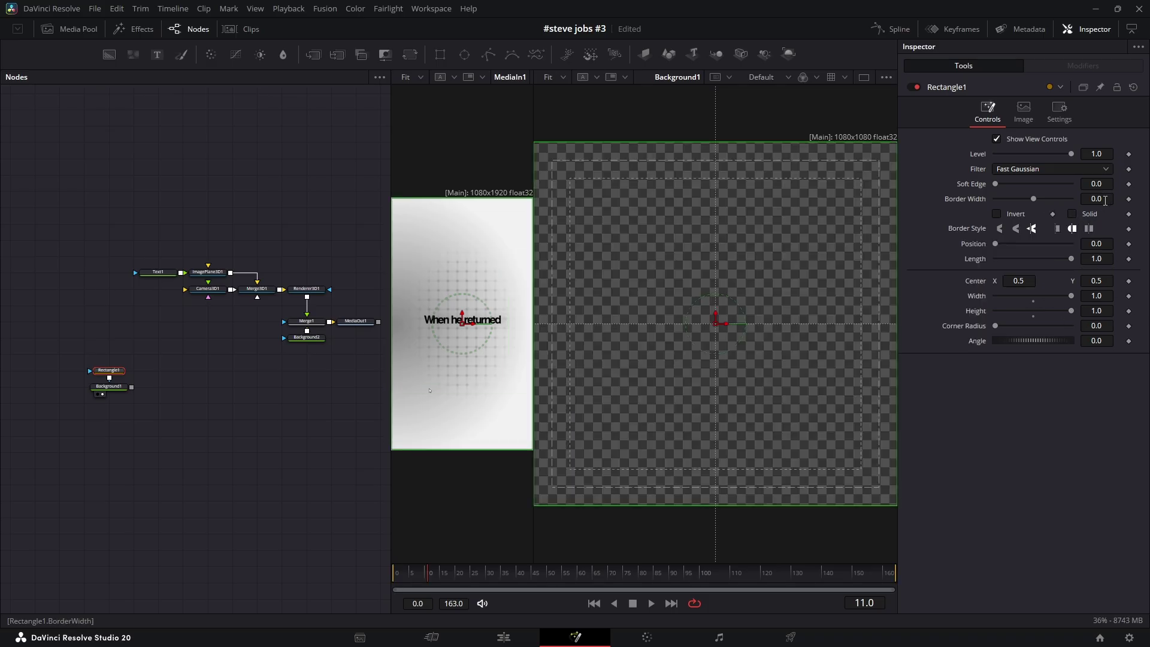
drag(1106, 200, 1130, 201)
drag(117, 375, 114, 392)
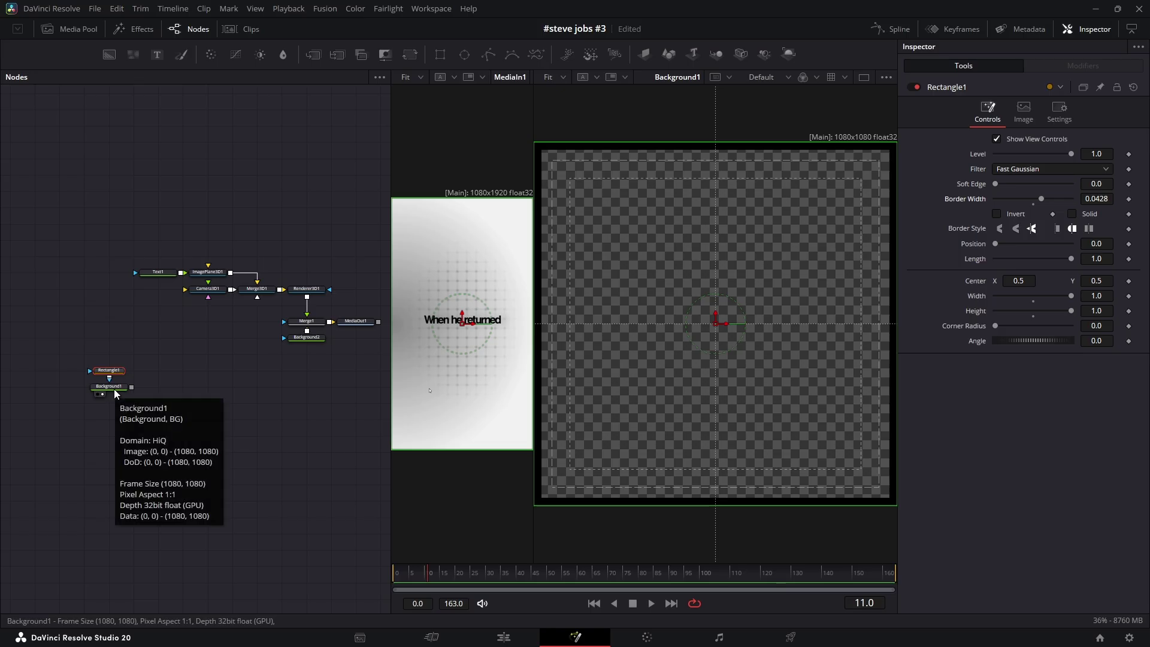
Step: Add an Ellipse mask between Rectangle1 and Background1, link its height to its width by expression, and set the width to 0.441
click(464, 55)
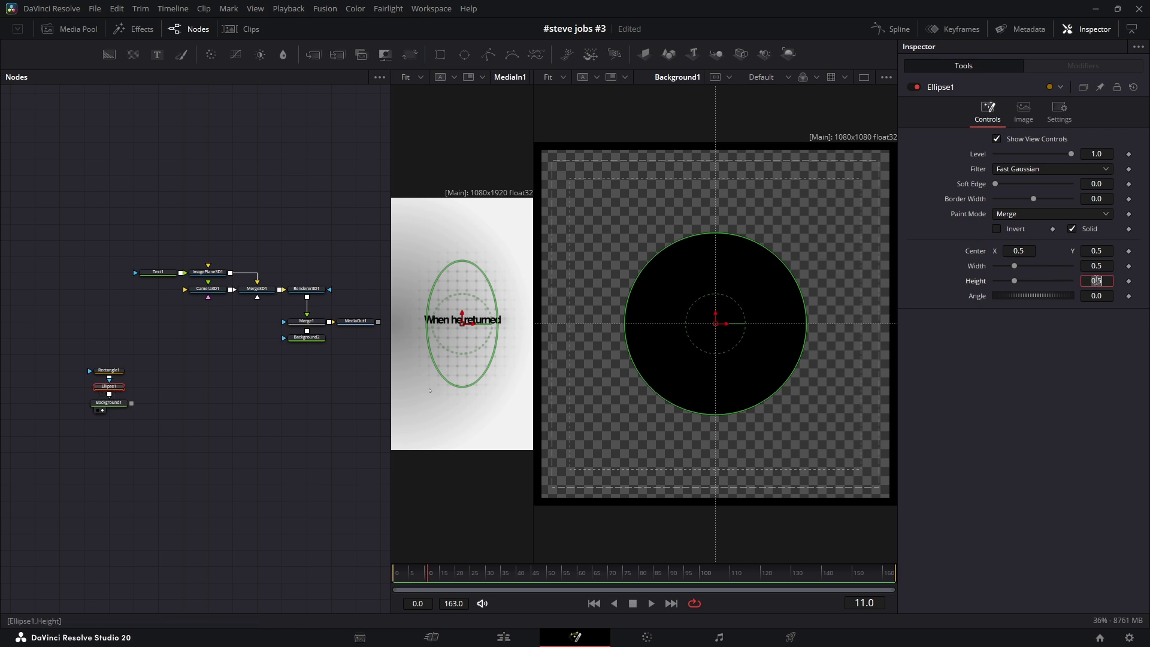
key(Tab)
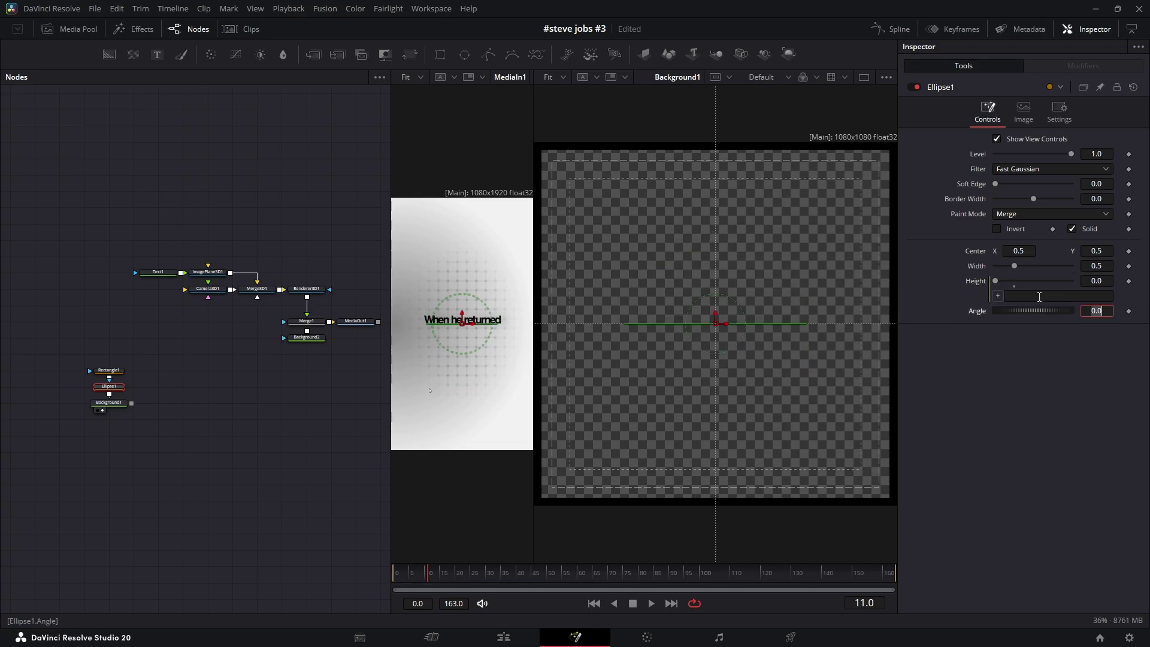
drag(998, 295, 1011, 267)
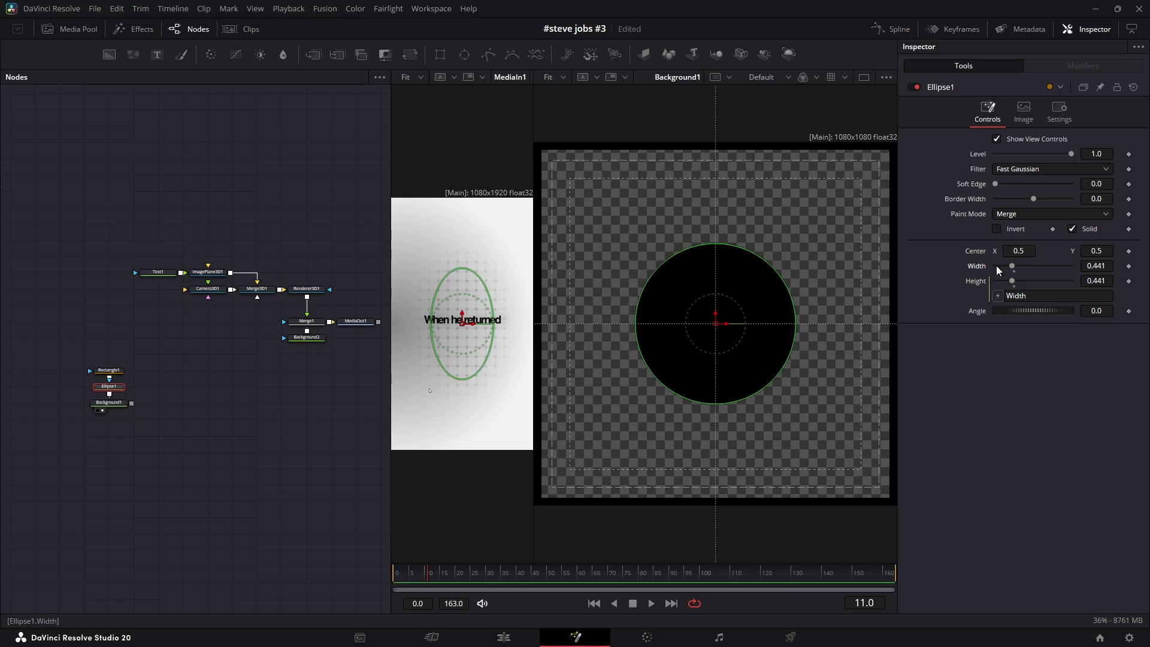
Step: Set the centre of Ellipse1 to X 0 and Y 0
click(1019, 251)
text(0)
key(Tab)
text(0)
key(Tab)
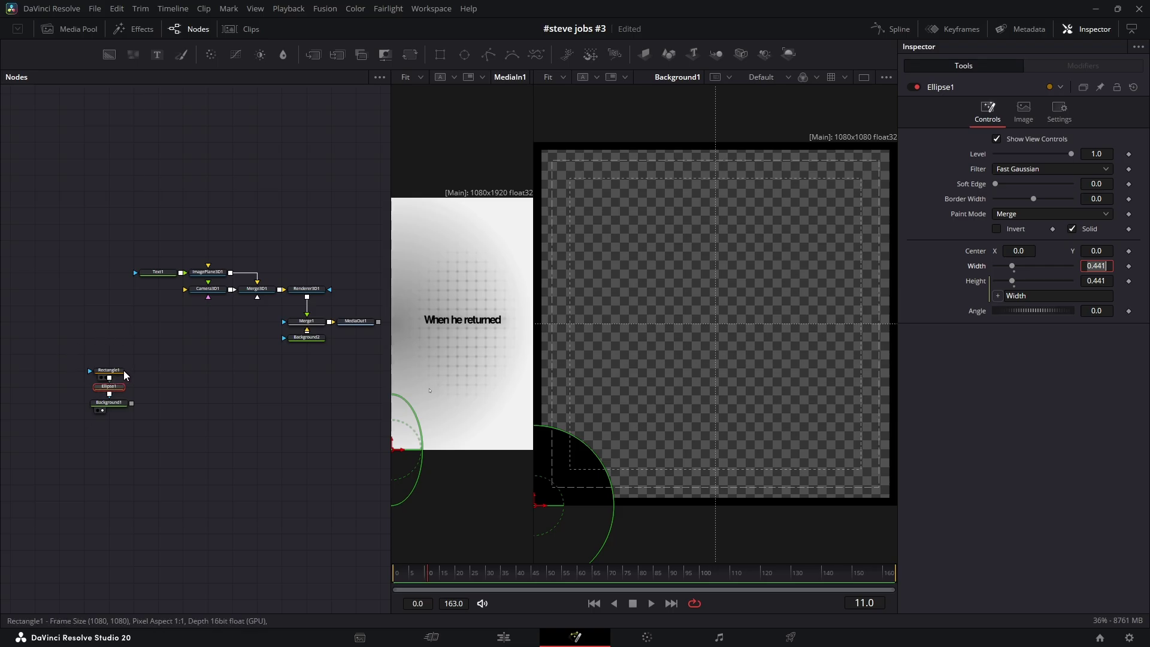
Step: Copy Ellipse1 and paste it as three instances chained between Ellipse1 and Background1
click(121, 389)
key(ctrl+c)
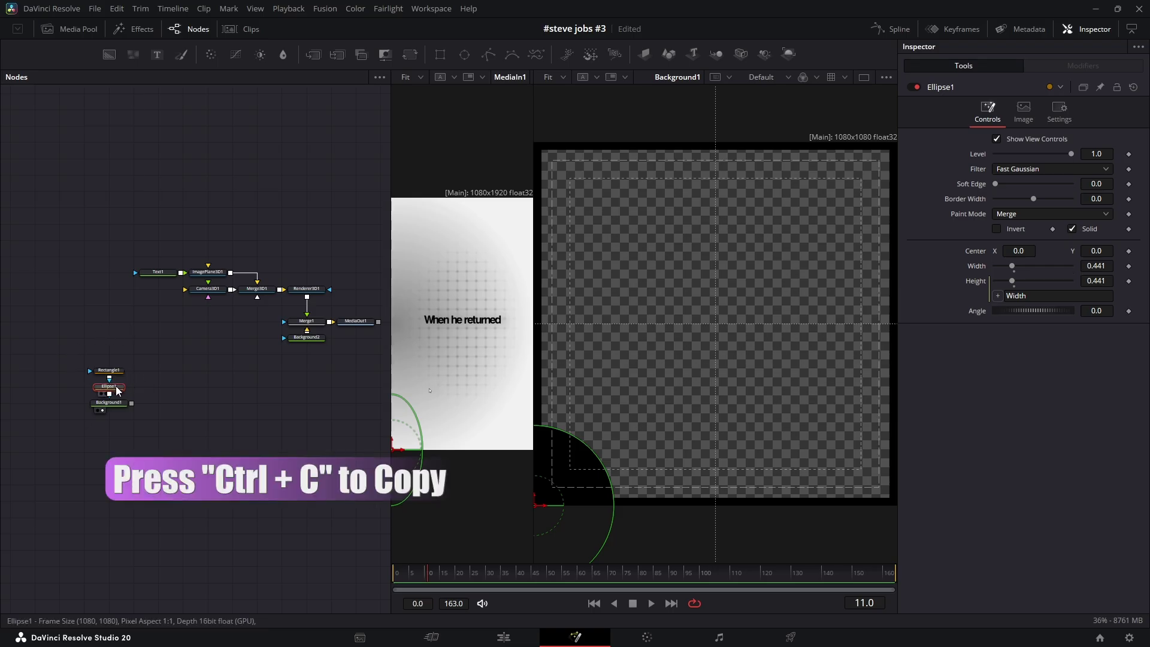
key(ctrl+shift+v)
key(ctrl+shift+v)
key(ctrl+shift+v)
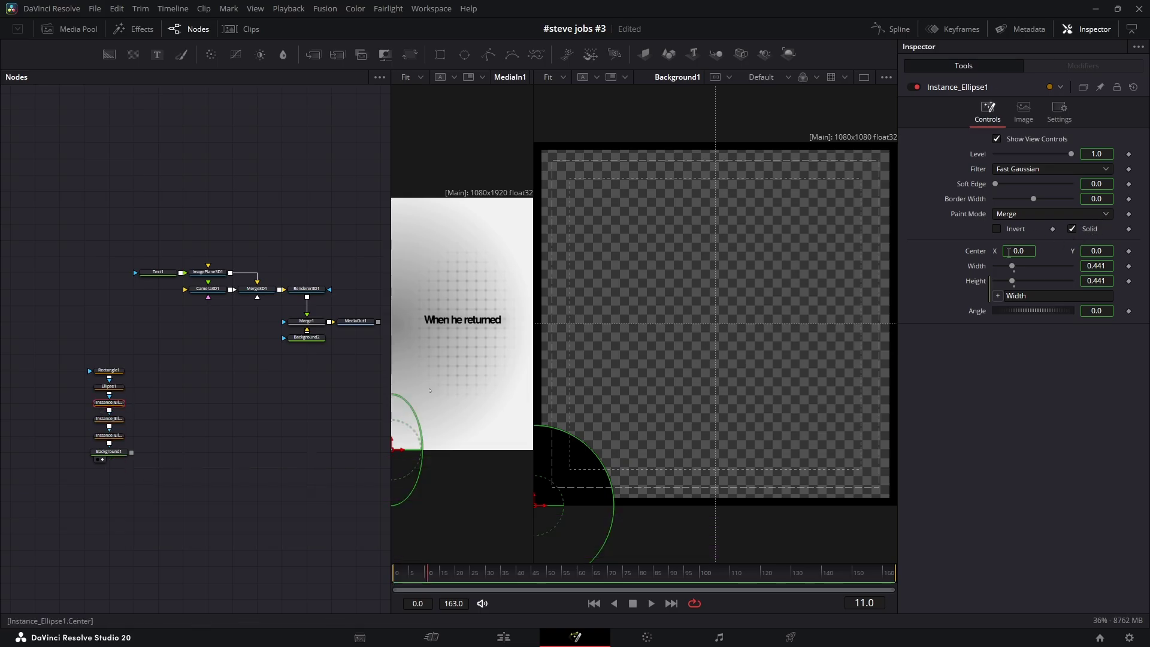
Step: Deinstance the centre of the first ellipse instance and set its X to 1, keeping Y at 0
right_click(981, 255)
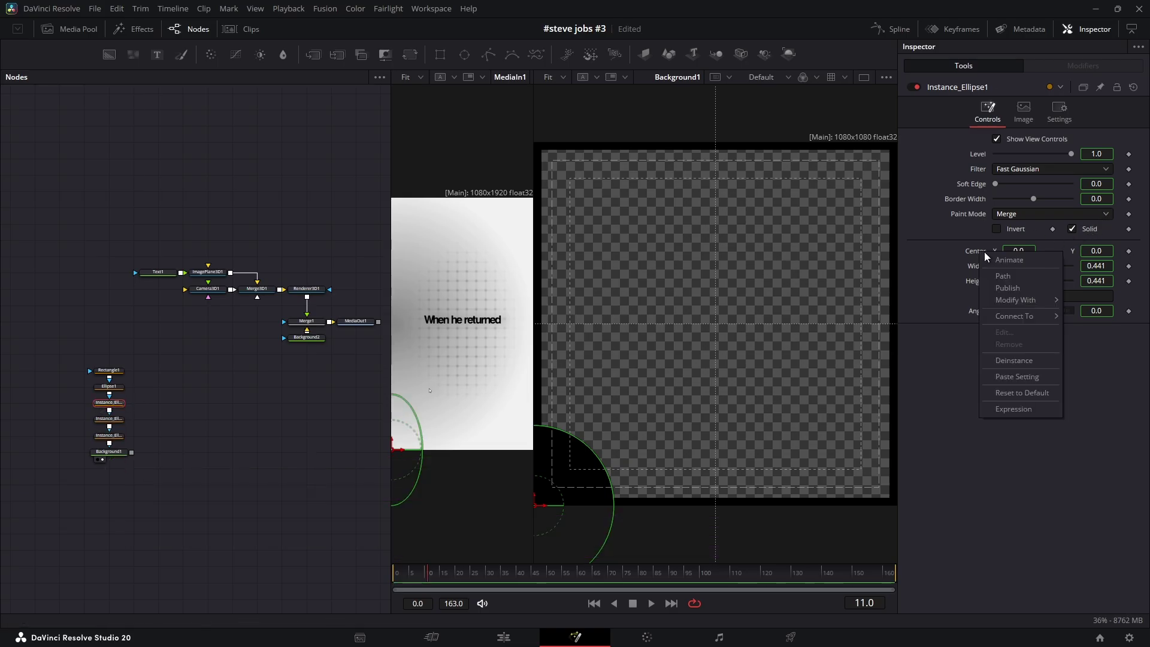
click(1024, 360)
double_click(1025, 251)
text(1)
key(Tab)
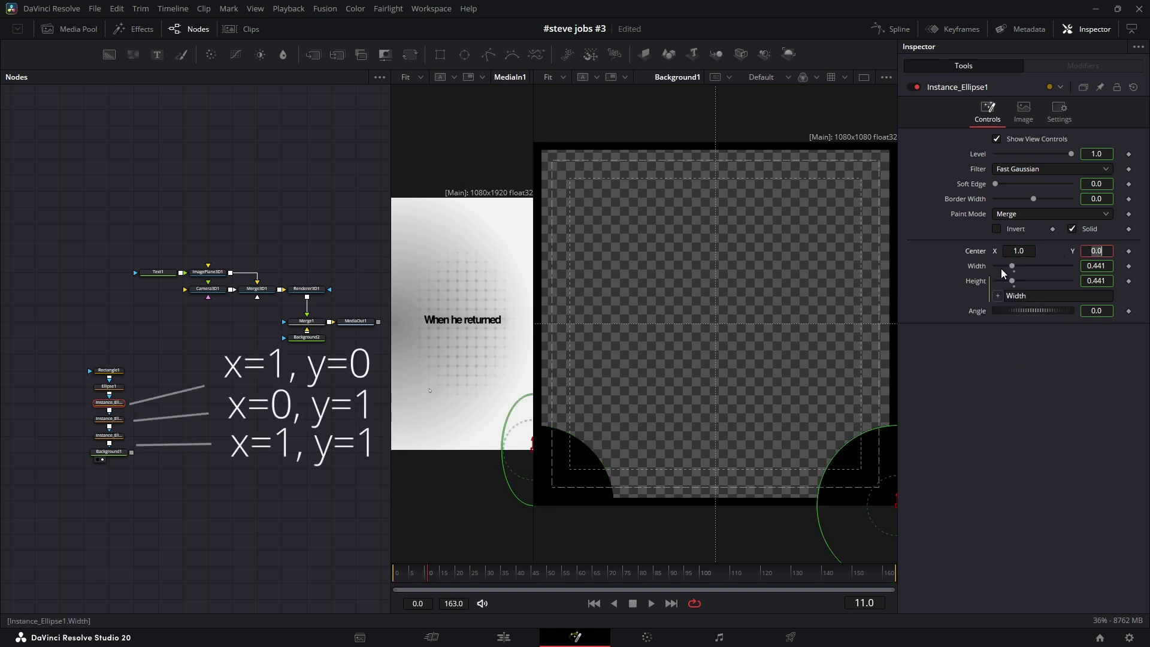
Step: Deinstance the centre of the second ellipse instance and set its Y to 1, keeping X at 0
click(111, 419)
right_click(979, 255)
click(1018, 365)
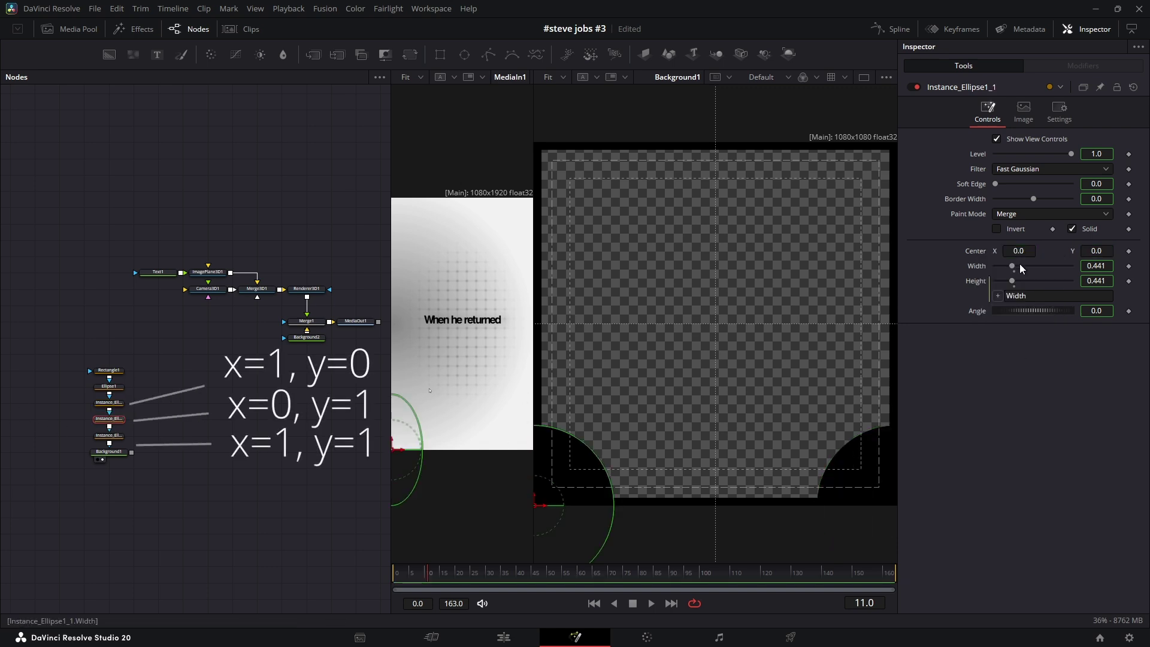
text(1)
key(Return)
Step: Deinstance the third ellipse instance's centre, set it to X 1 and Y 1, and reduce the shared ellipse width to 0.189
click(109, 435)
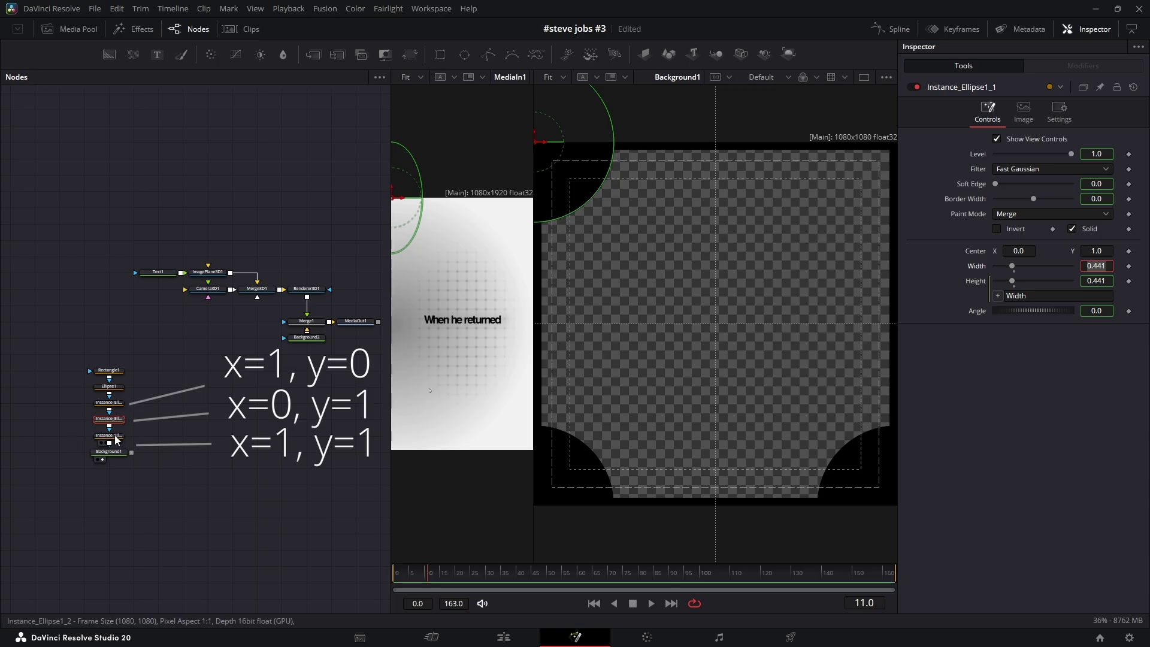
right_click(983, 254)
click(1017, 360)
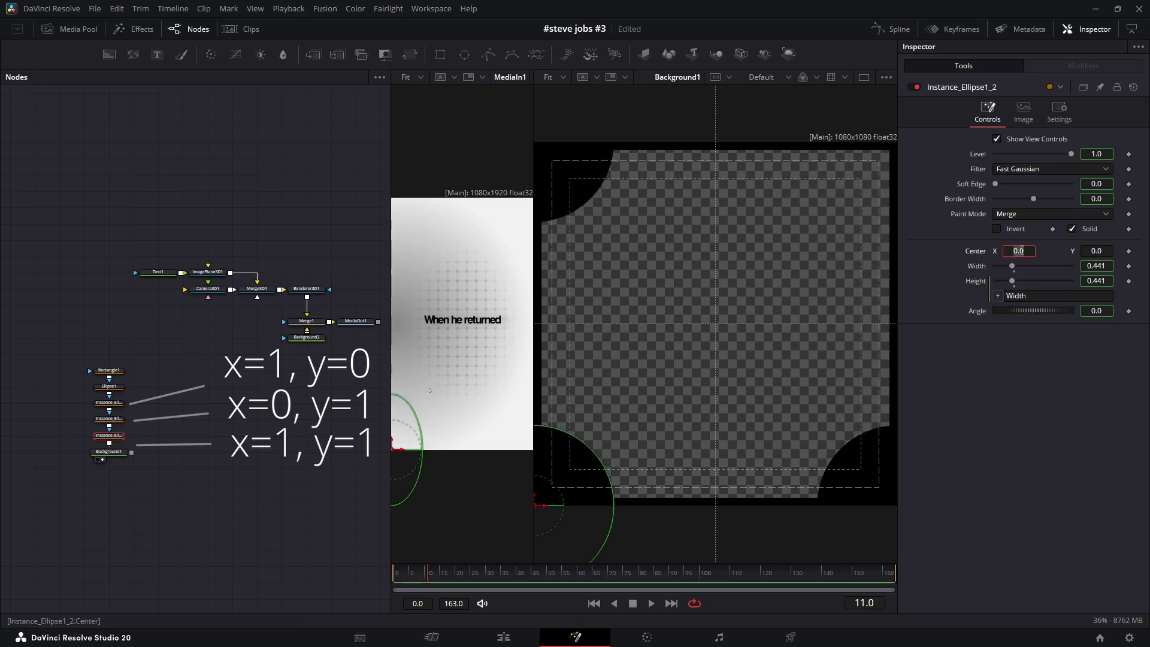
text(1)
key(Tab)
text(1)
key(Tab)
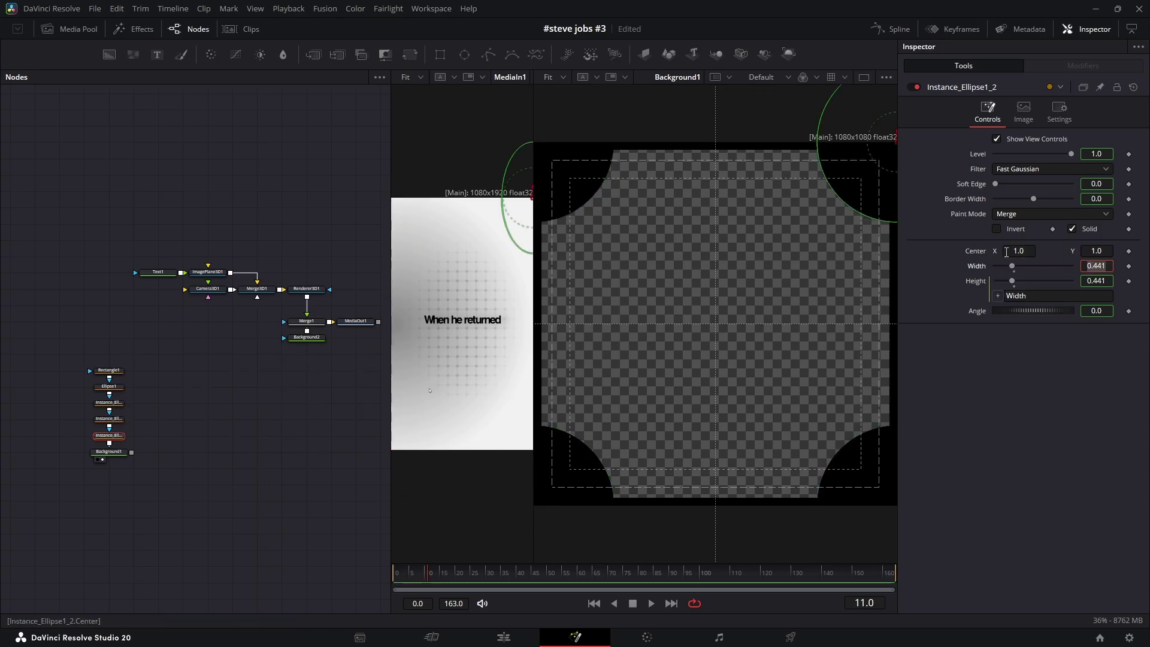
mouse_move(1011, 268)
mouse_down()
mouse_move(1001, 265)
mouse_move(1001, 281)
mouse_up()
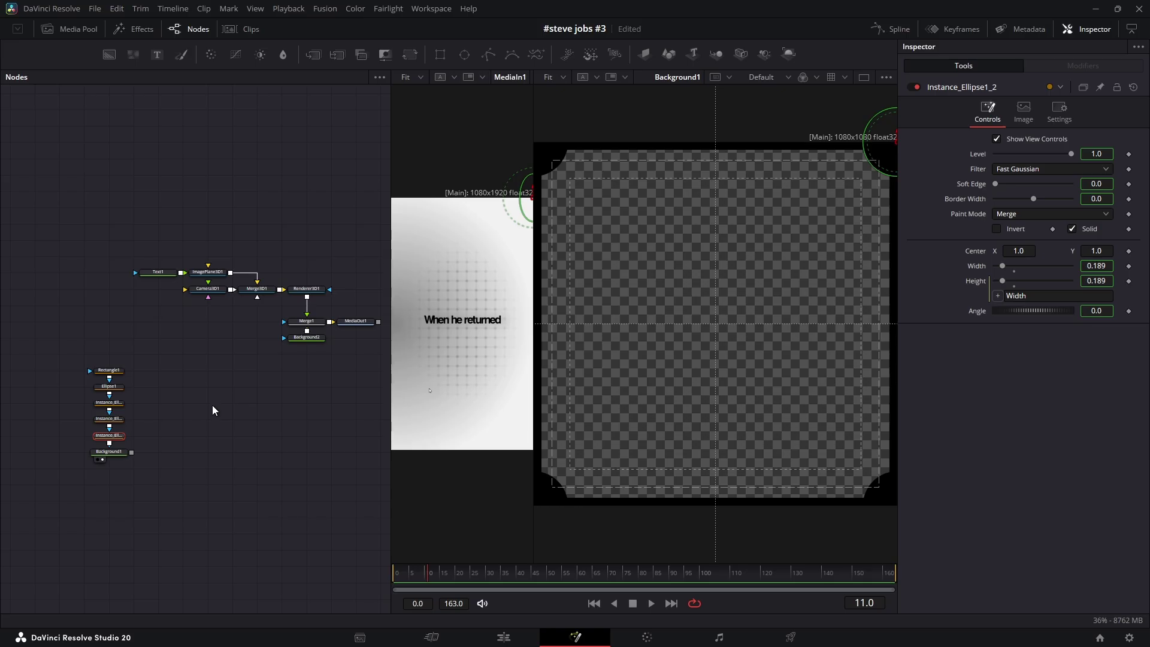
Step: Merge Background1 over a new Background node by swapping the merge inputs, and set the new background's alpha to 0
click(117, 454)
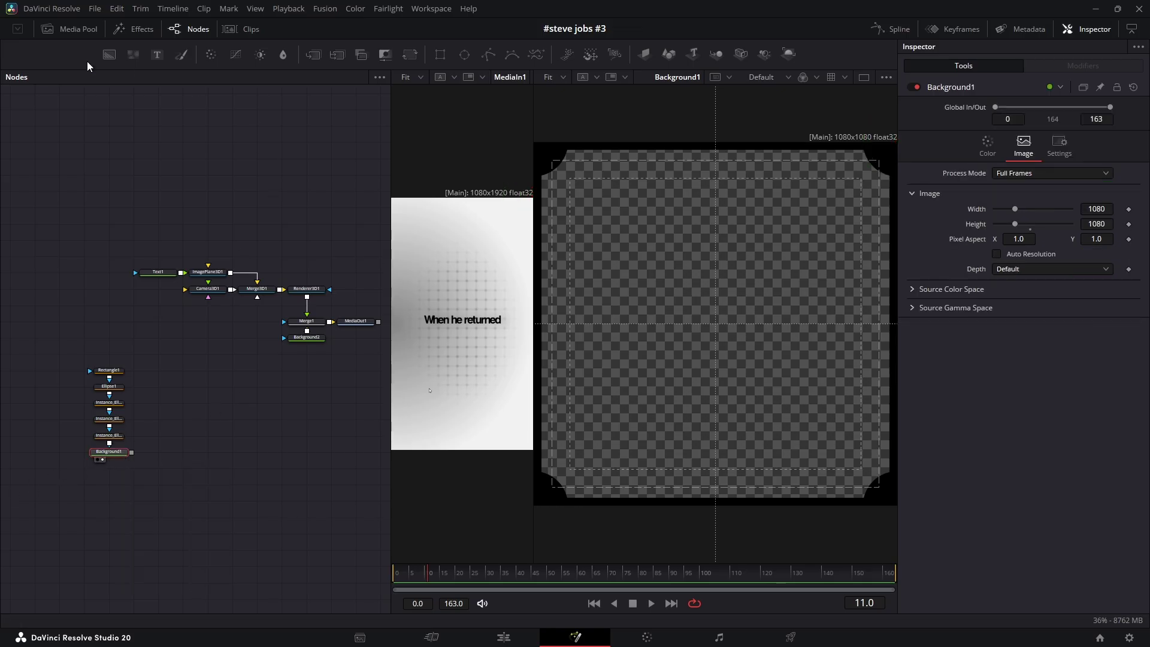
drag(109, 56, 604, 340)
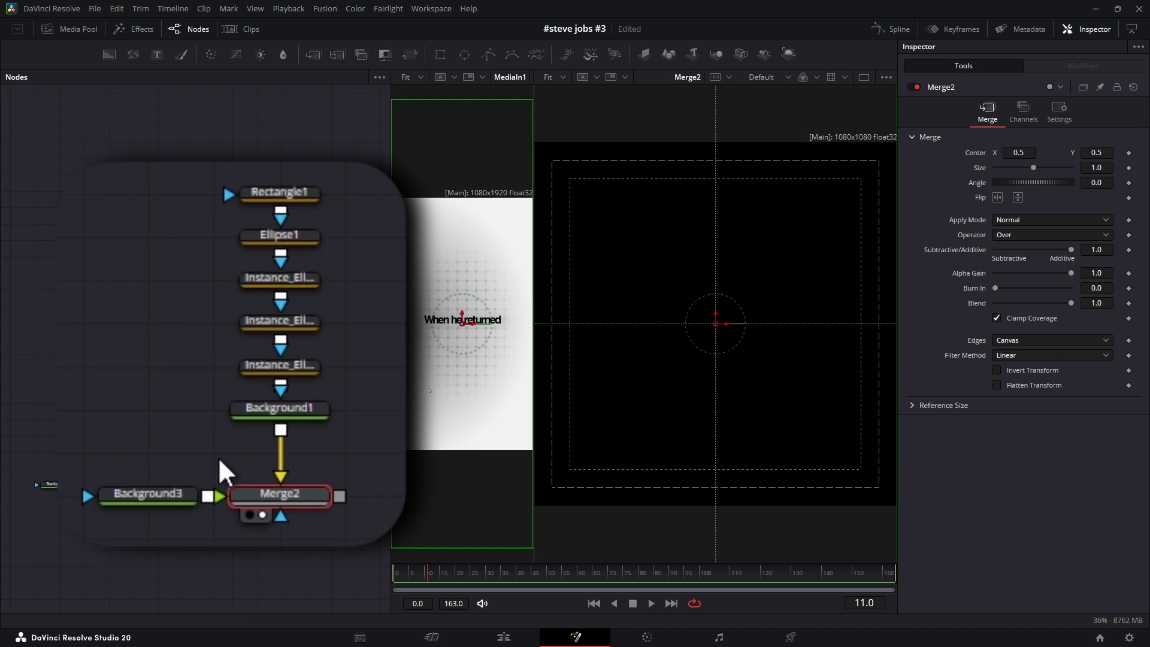
key(ctrl+t)
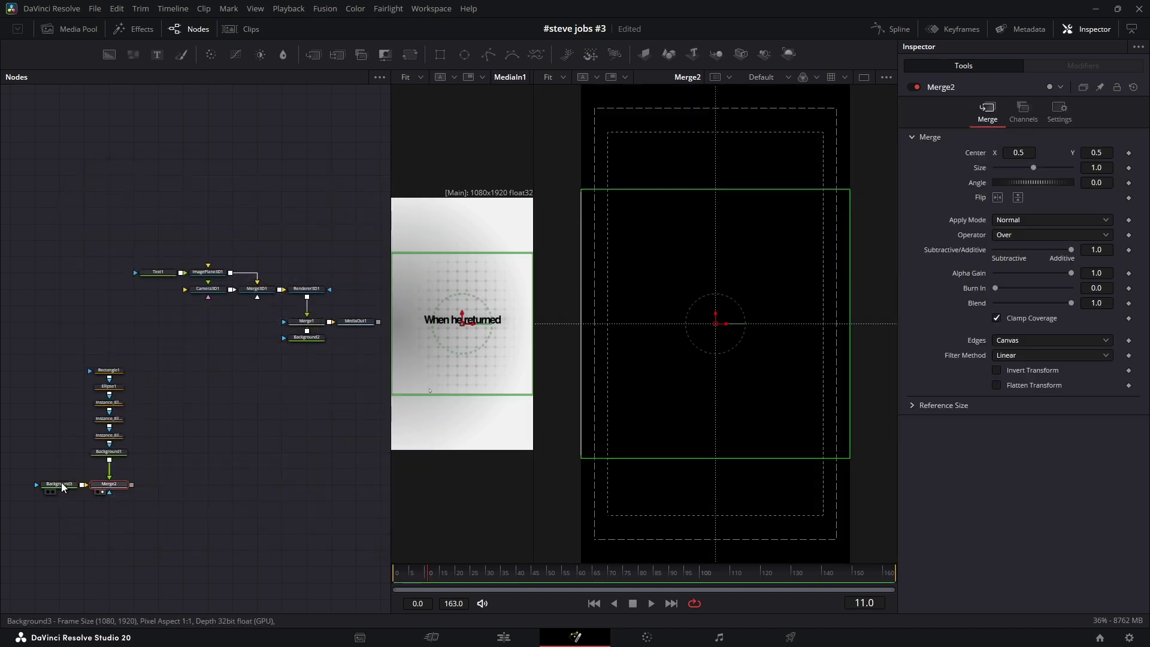
click(63, 486)
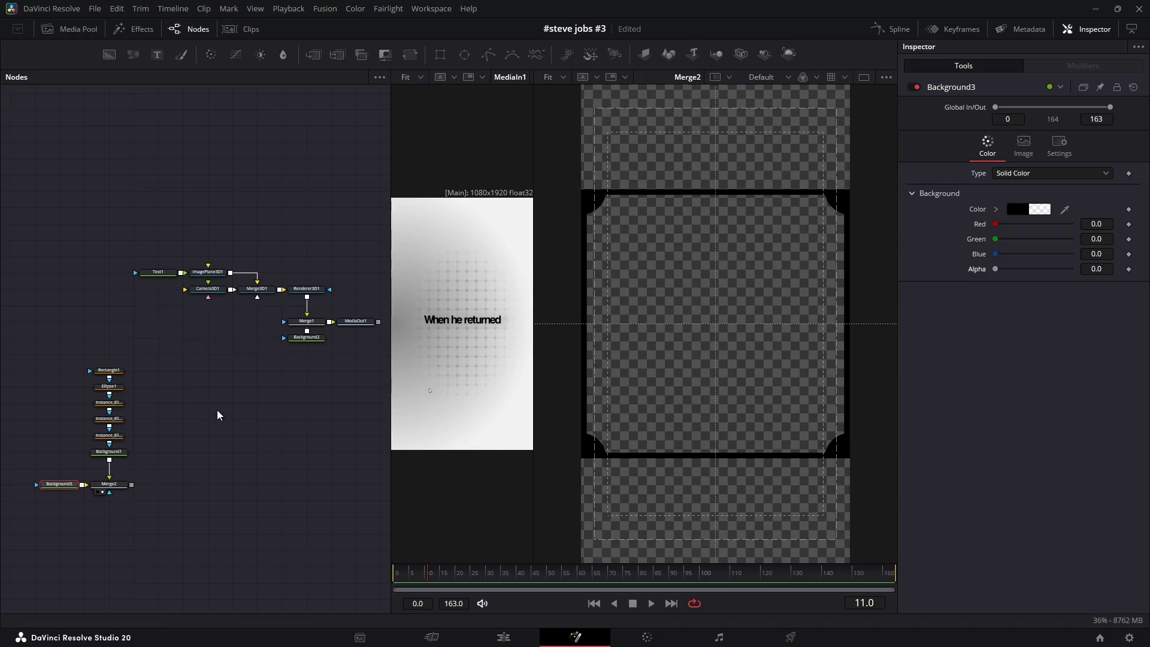
Step: Tile the frame shape into a grid by setting Merge2's edges to Mirror and its size to 0.08
click(109, 484)
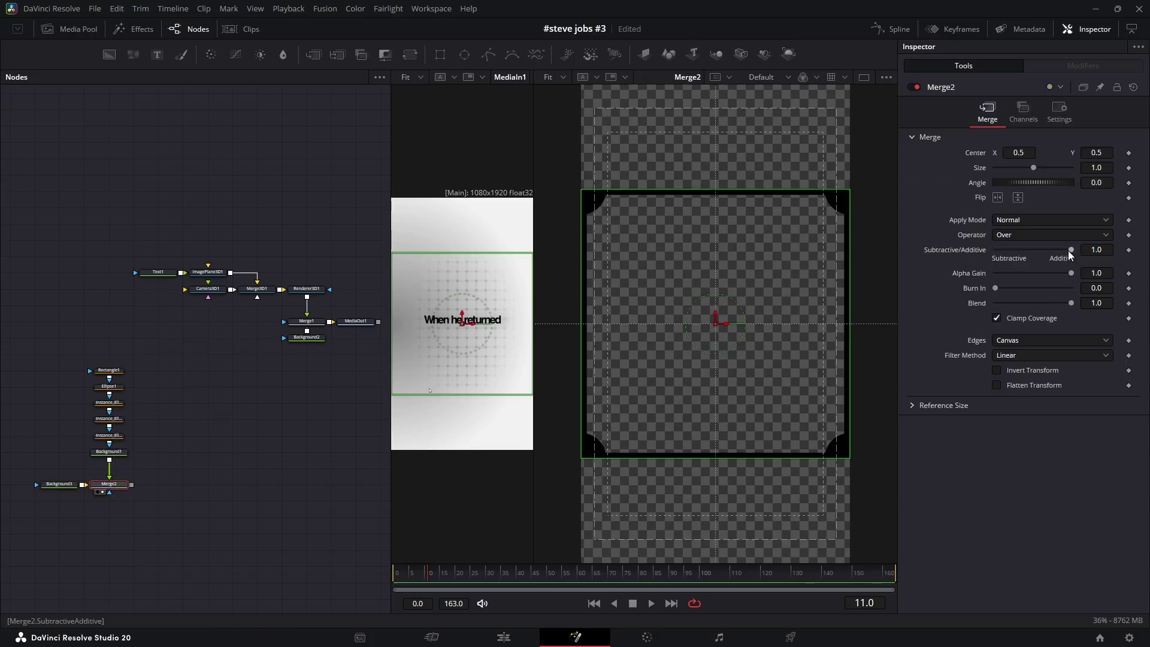
drag(1034, 168, 1017, 169)
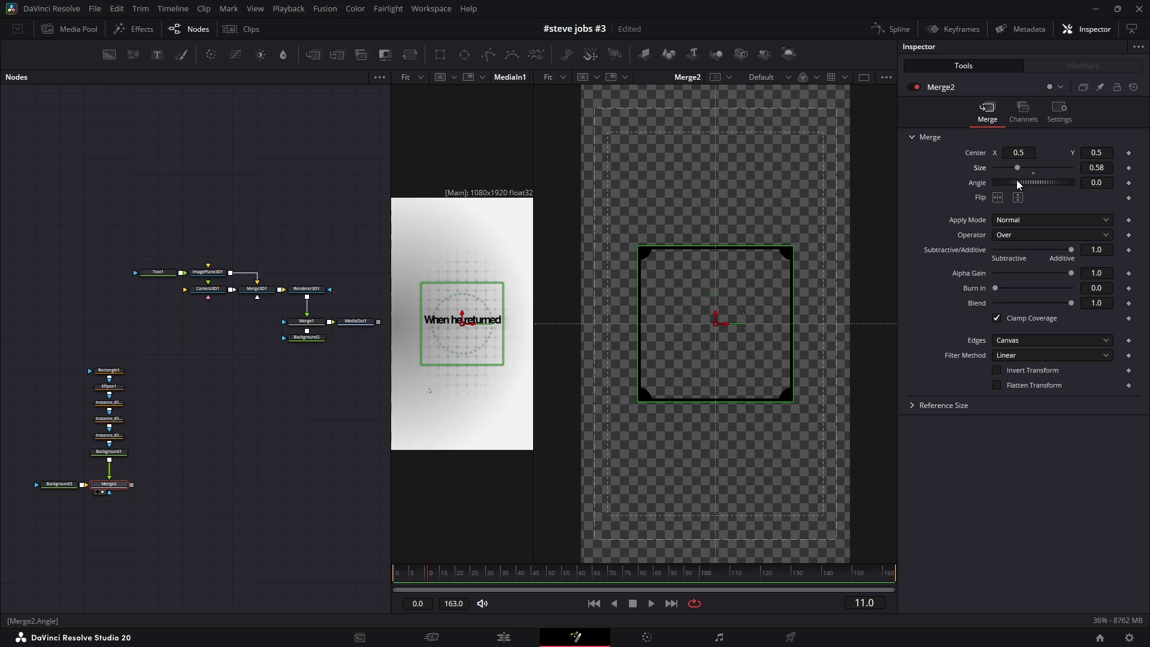
click(1014, 340)
click(1015, 393)
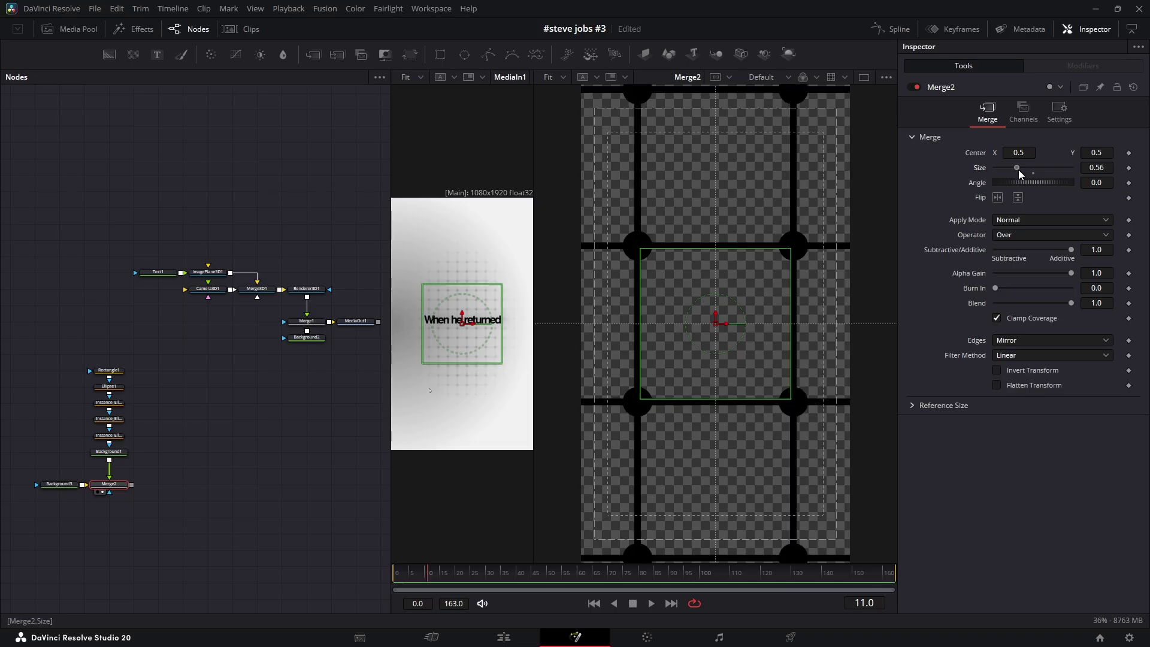
drag(1018, 170, 1001, 171)
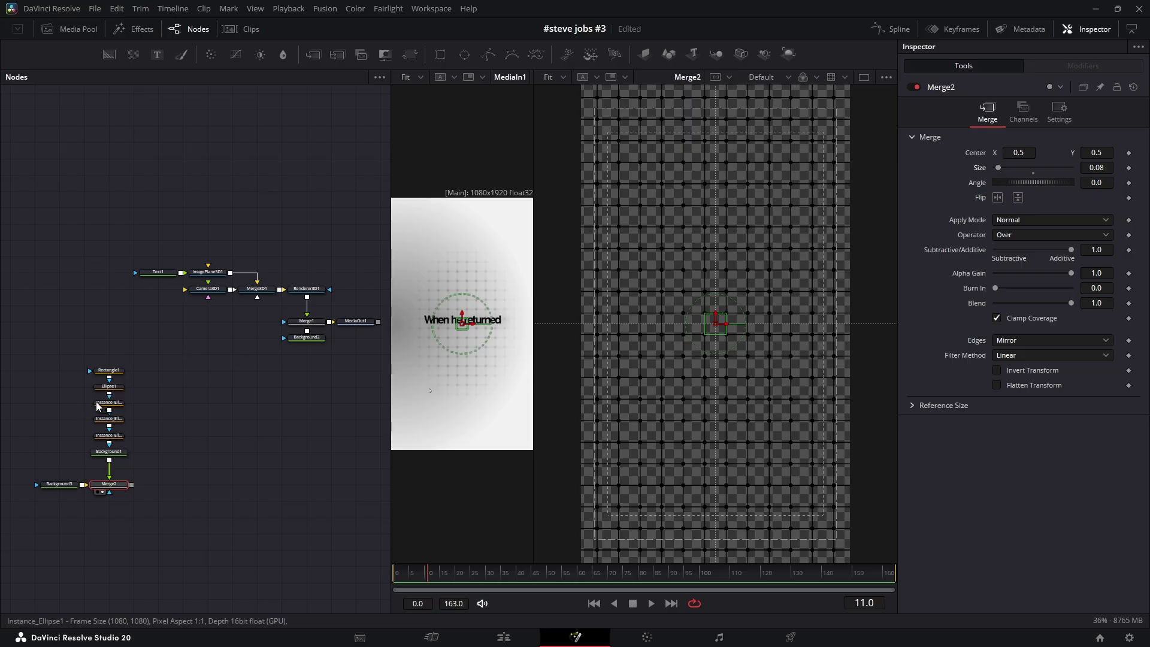
Step: Mask Merge2 with a new Ellipse about 0.76 wide and 1.45 high, with a soft edge of 0.2
drag(464, 55, 318, 361)
click(104, 524)
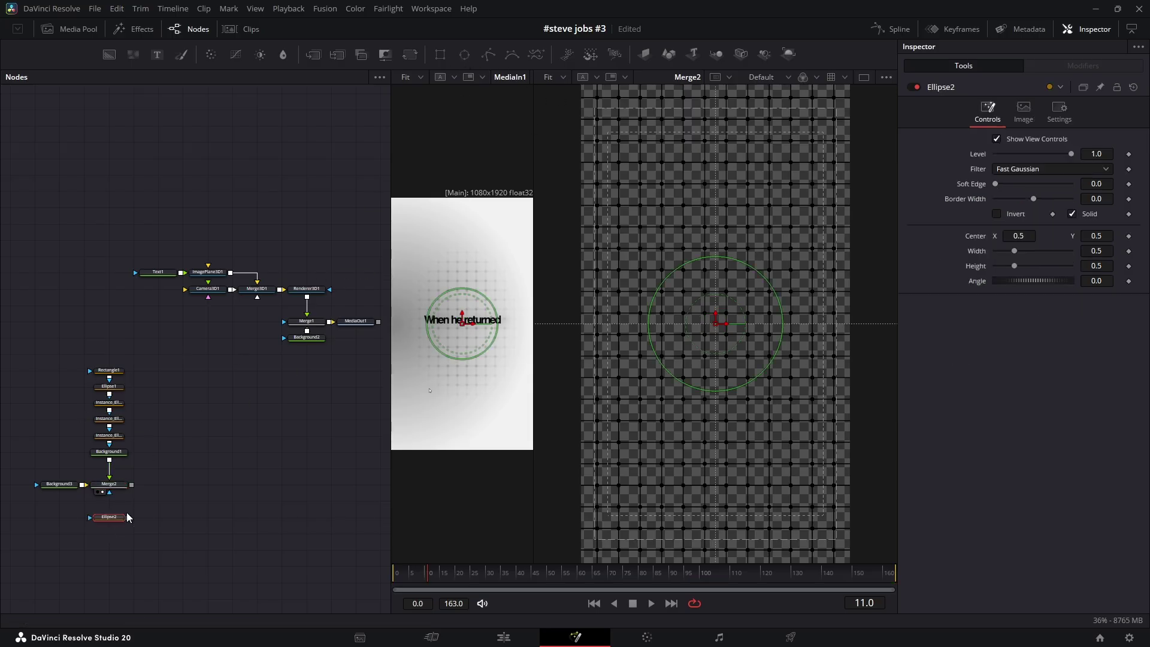
drag(715, 249, 721, 128)
drag(785, 327, 818, 324)
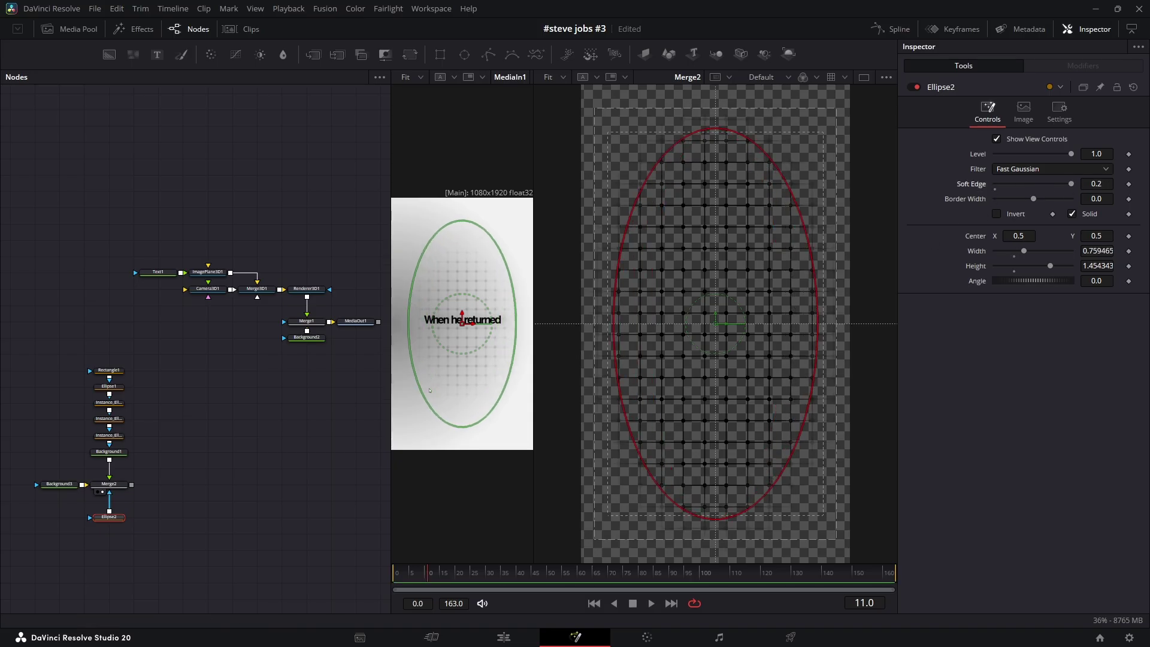
Step: Add an Image Plane 3D after Merge2, connect it to Merge3D1, and place it apart from the grid nodes
click(114, 484)
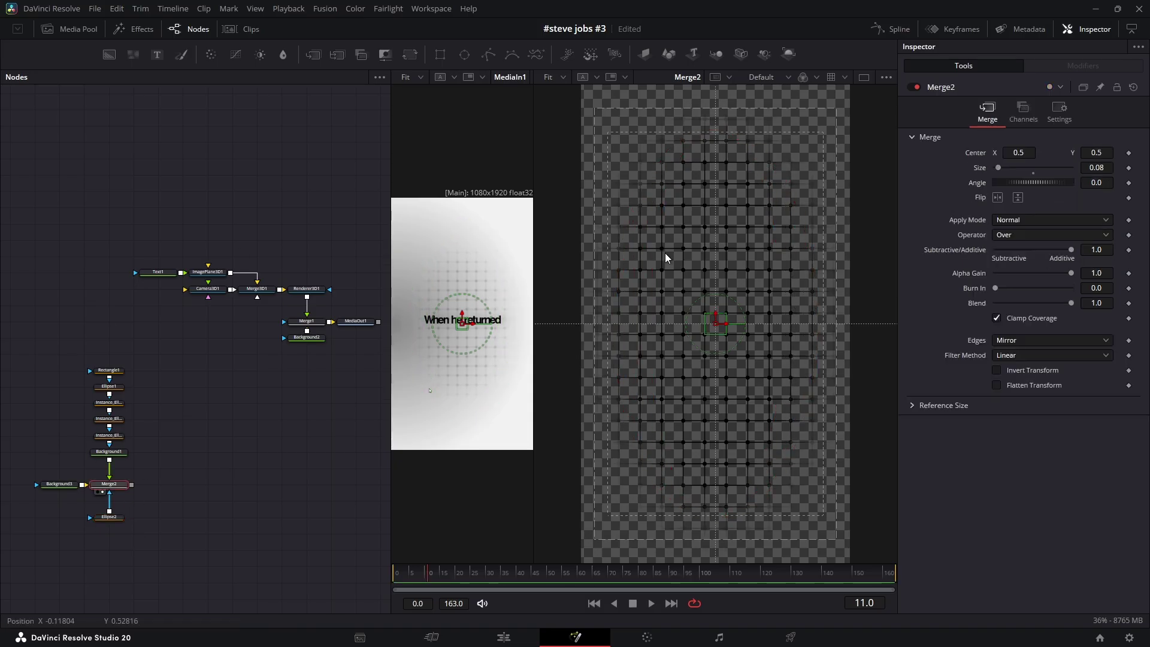
click(644, 54)
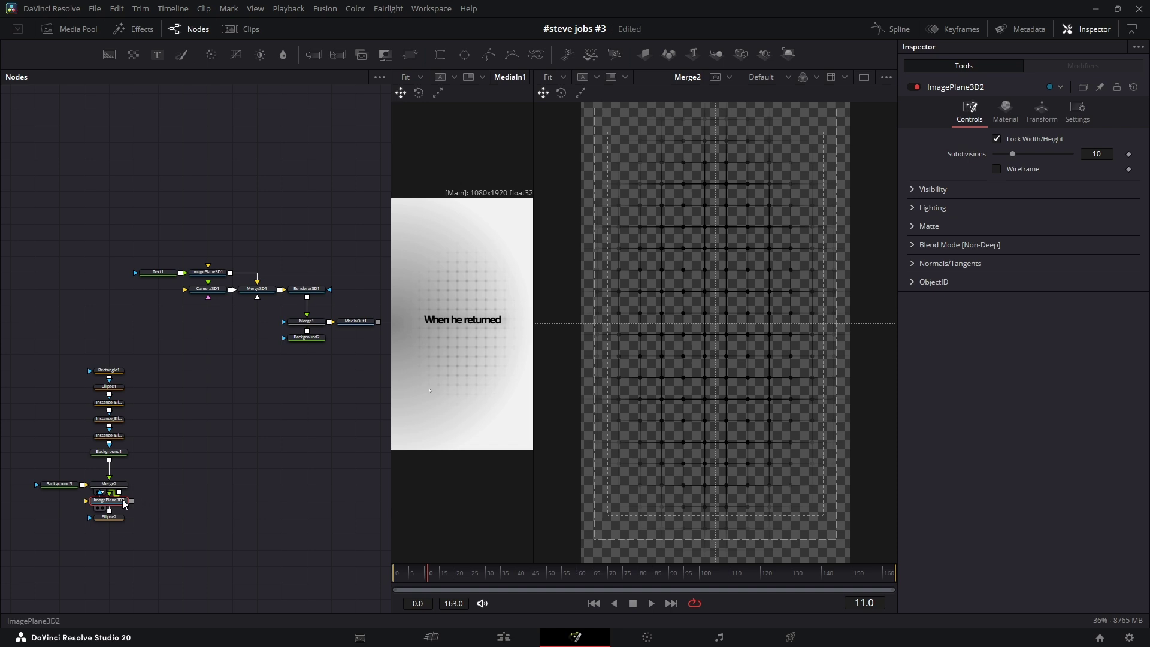
drag(122, 498, 259, 296)
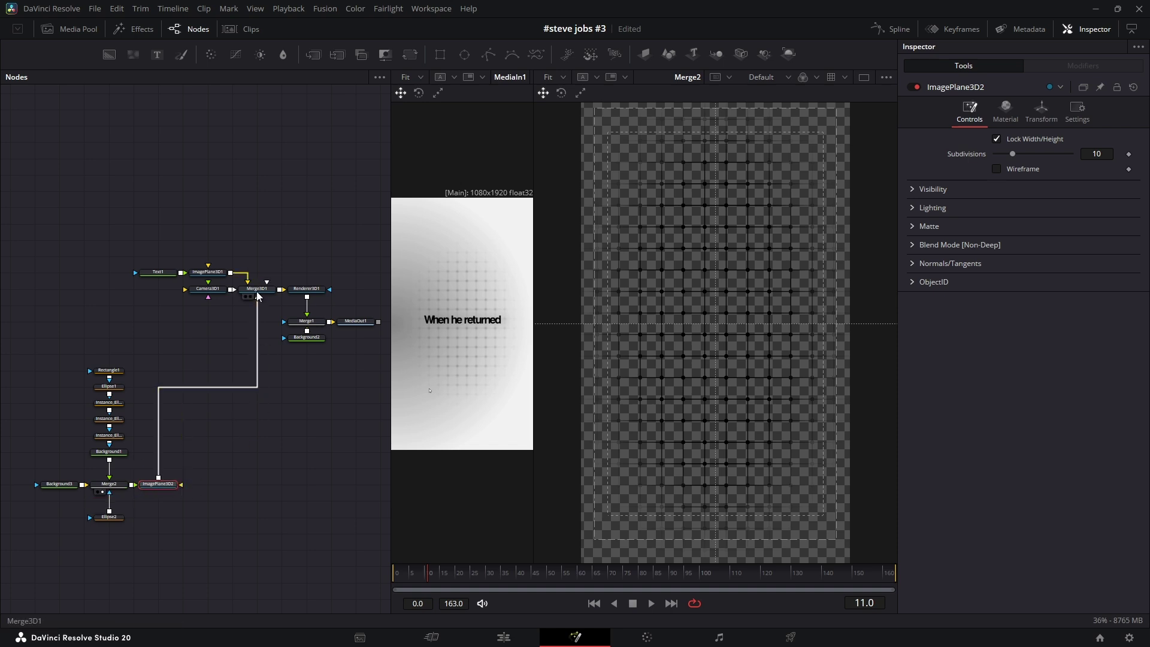
drag(167, 491, 265, 490)
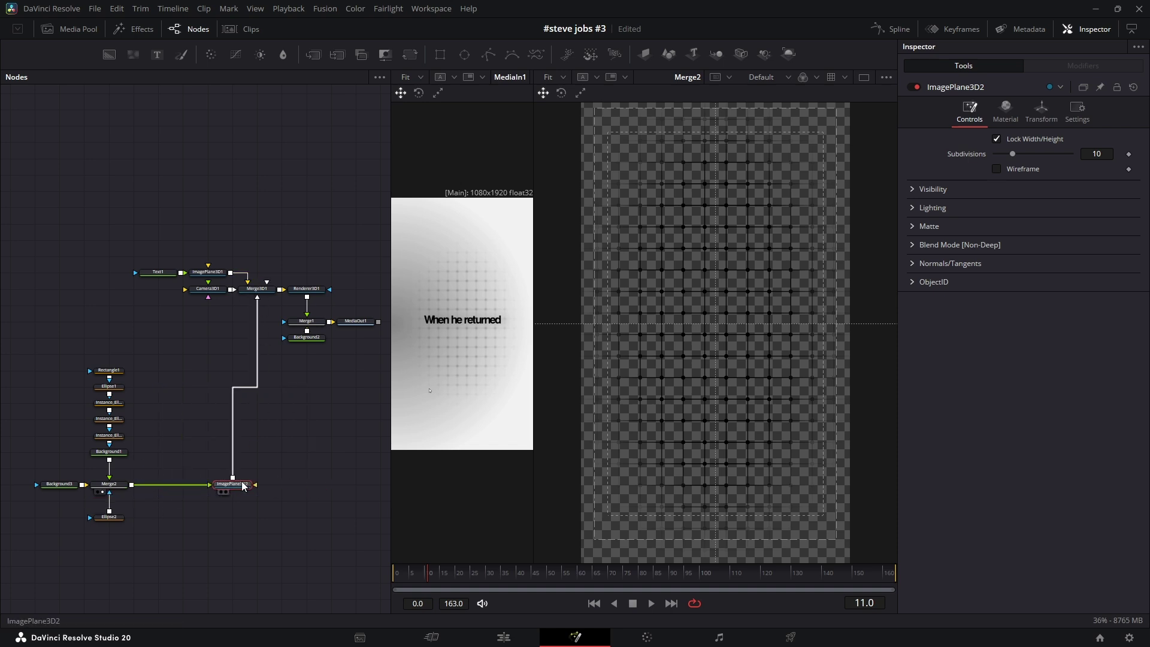
Step: Set the grid image plane's Z translation to -9.7 and scale to 1.299, with MediaOut1 shown in the second viewer
click(1042, 113)
drag(1103, 183, 528, 214)
drag(1010, 333, 1015, 333)
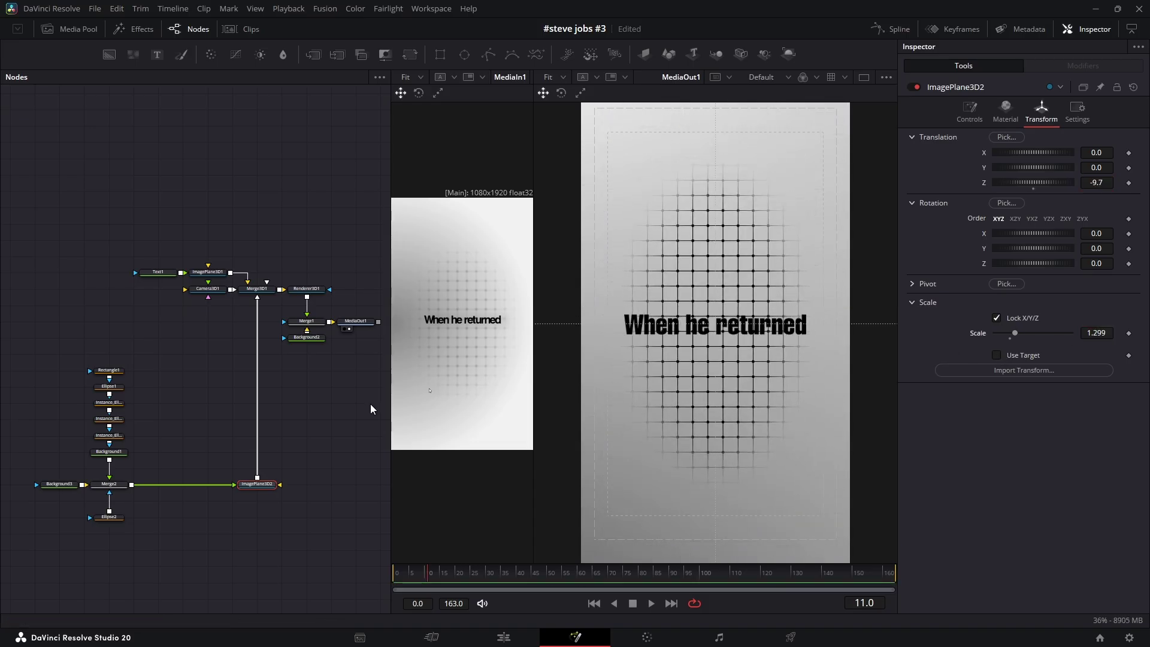
Step: Insert a Gaussian Blur after Merge2, reduce its blur strength, and lower Merge2's blend to 0.37
click(108, 484)
key(shift+space)
text(bl)
click(554, 347)
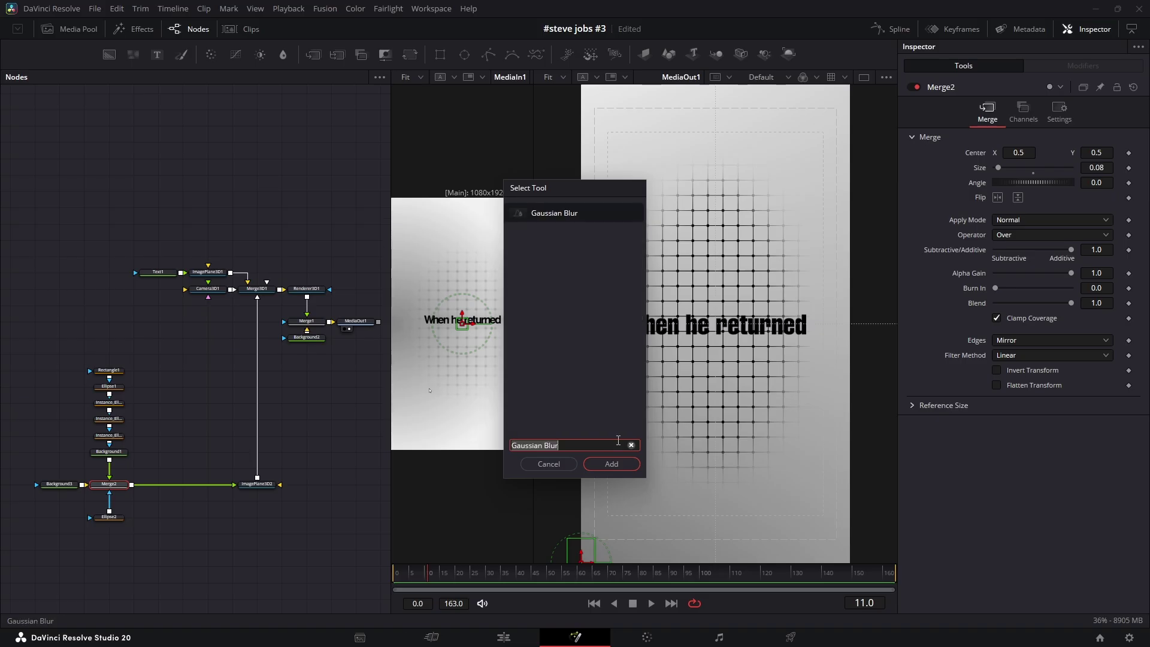
click(626, 464)
drag(1022, 140, 1009, 139)
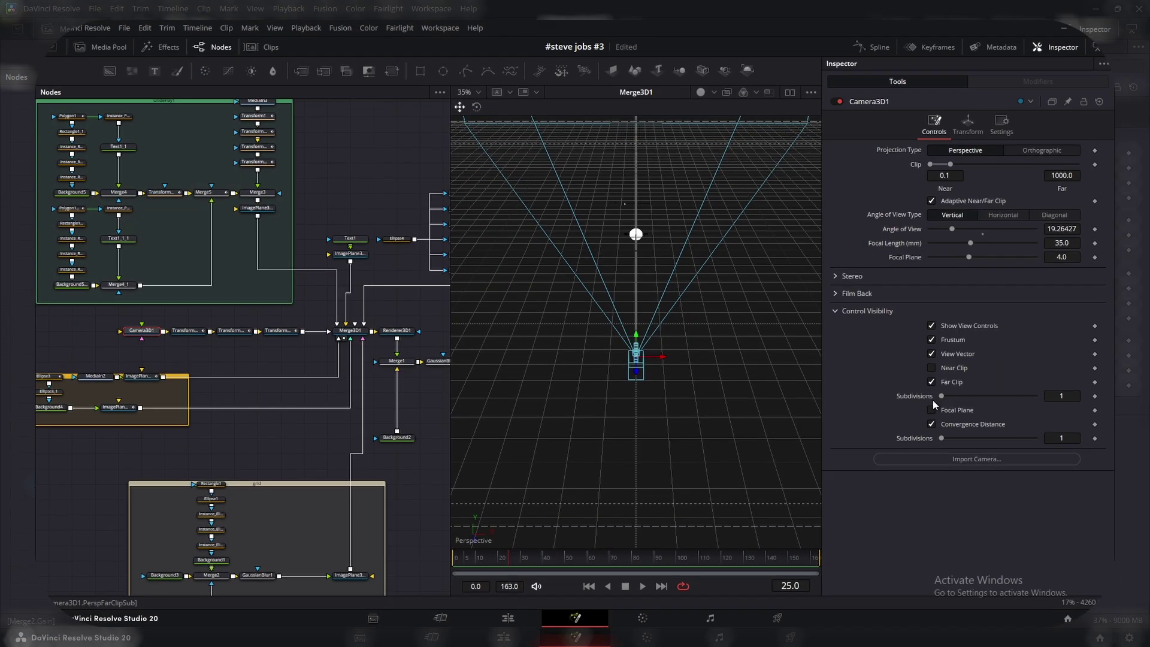
Step: Toggle the Focal Plane display in Camera3D1's control visibility settings
click(926, 408)
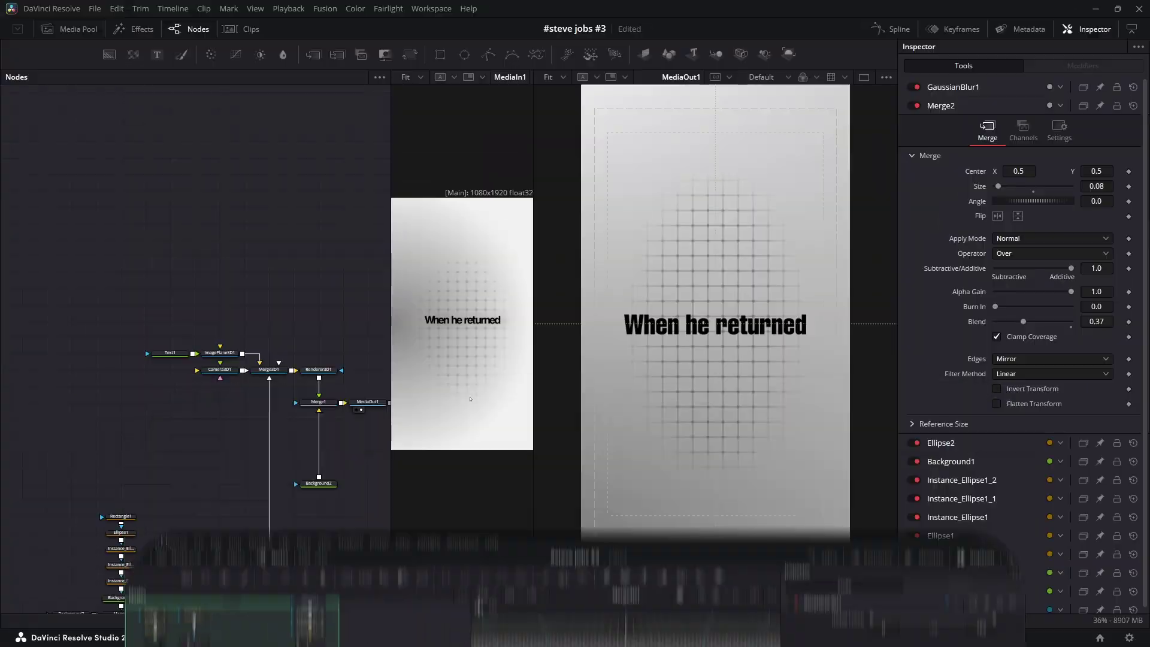
Step: Move Camera3D1 away from Merge3D1 and insert a Transform 3D node between them
drag(432, 575, 439, 572)
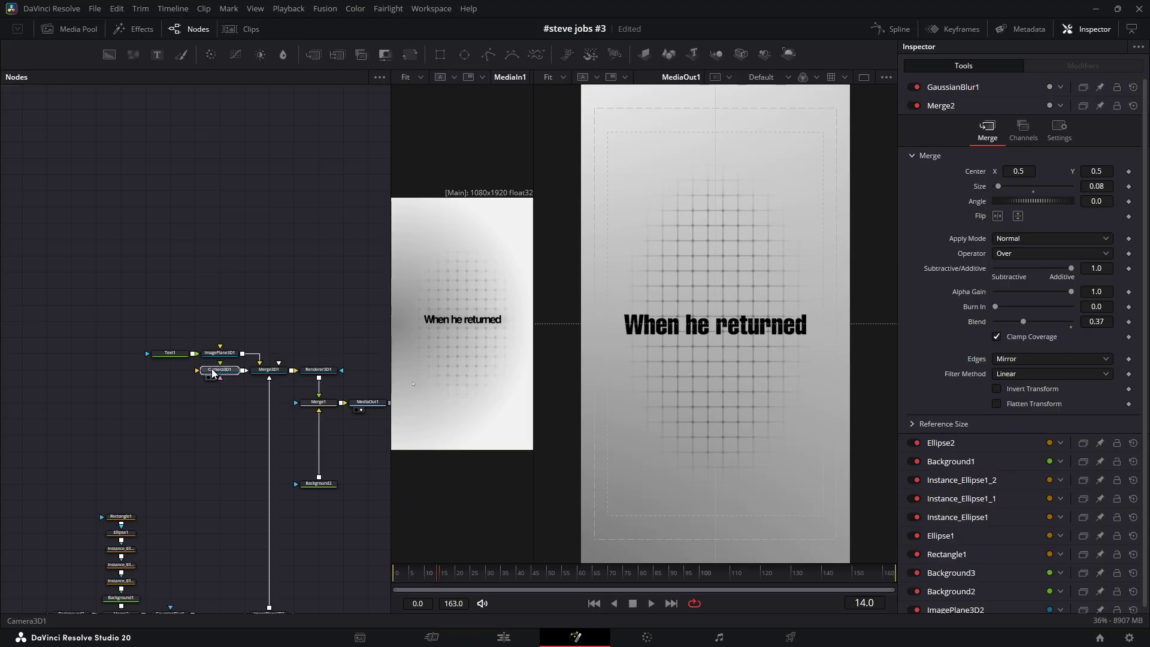
drag(213, 372, 41, 370)
key(shift+space)
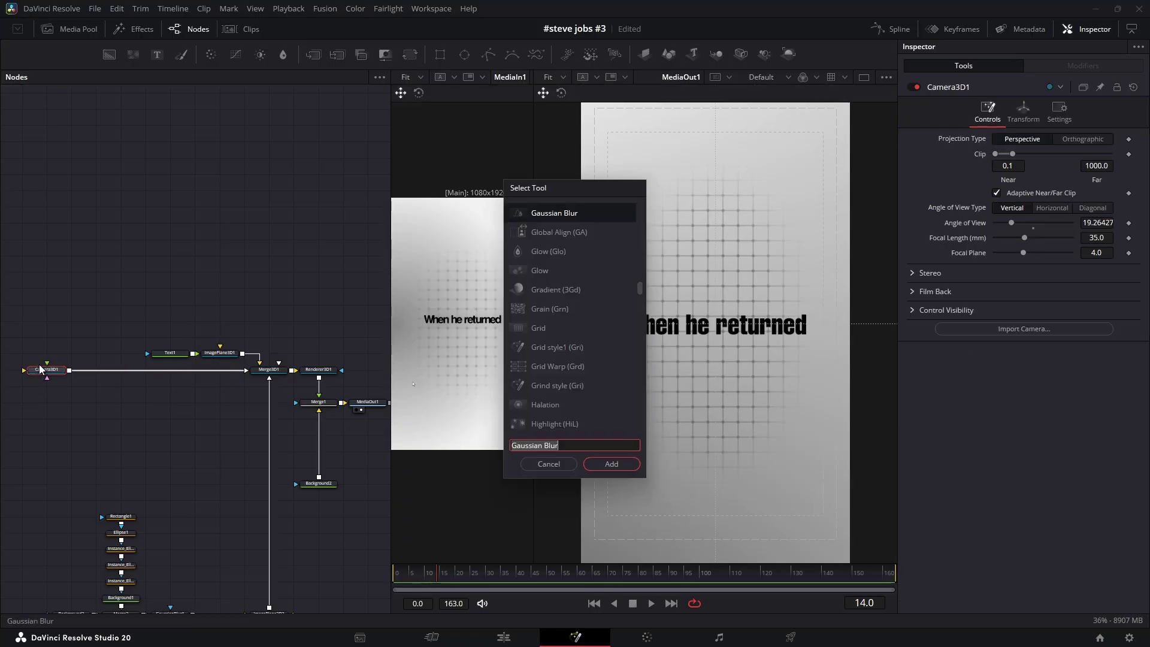
text(tra)
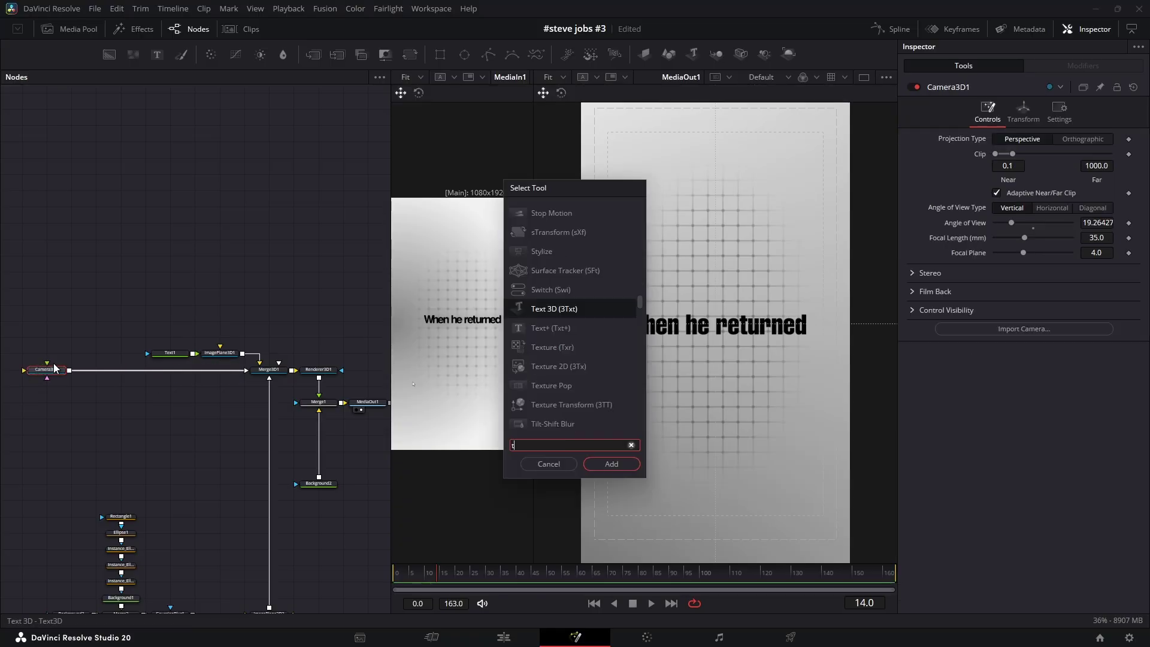
click(610, 464)
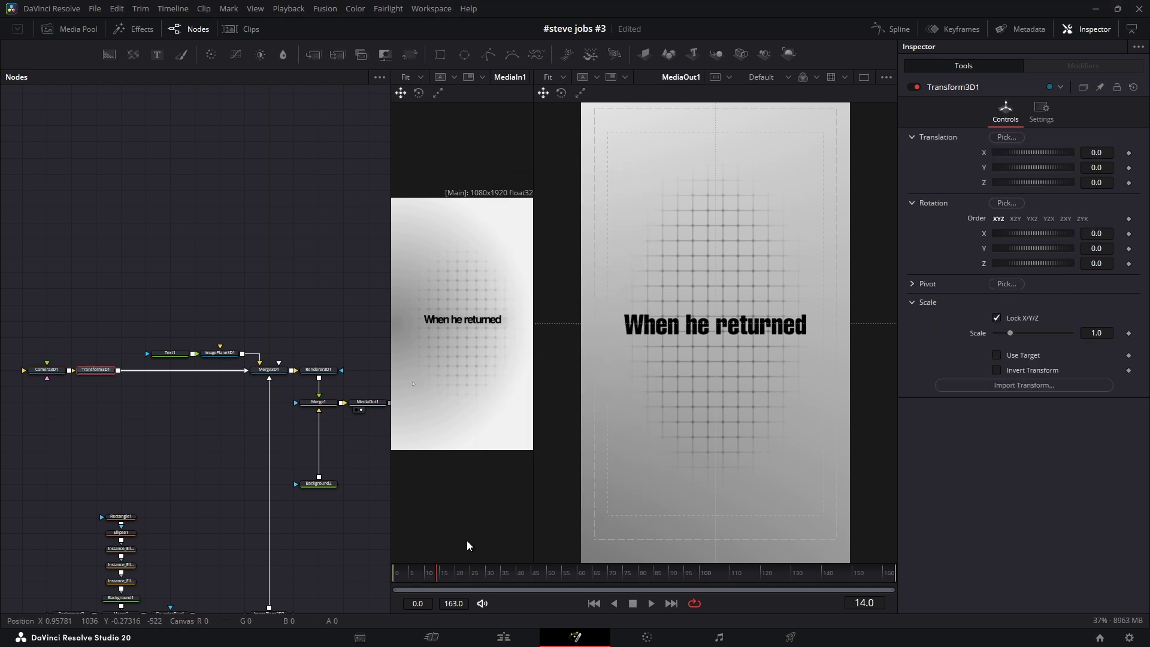
Step: Keyframe Transform3D1's Z translation at 2.77 on frame 0 and 0.0 on frame 163
click(1129, 184)
drag(1096, 183, 1139, 183)
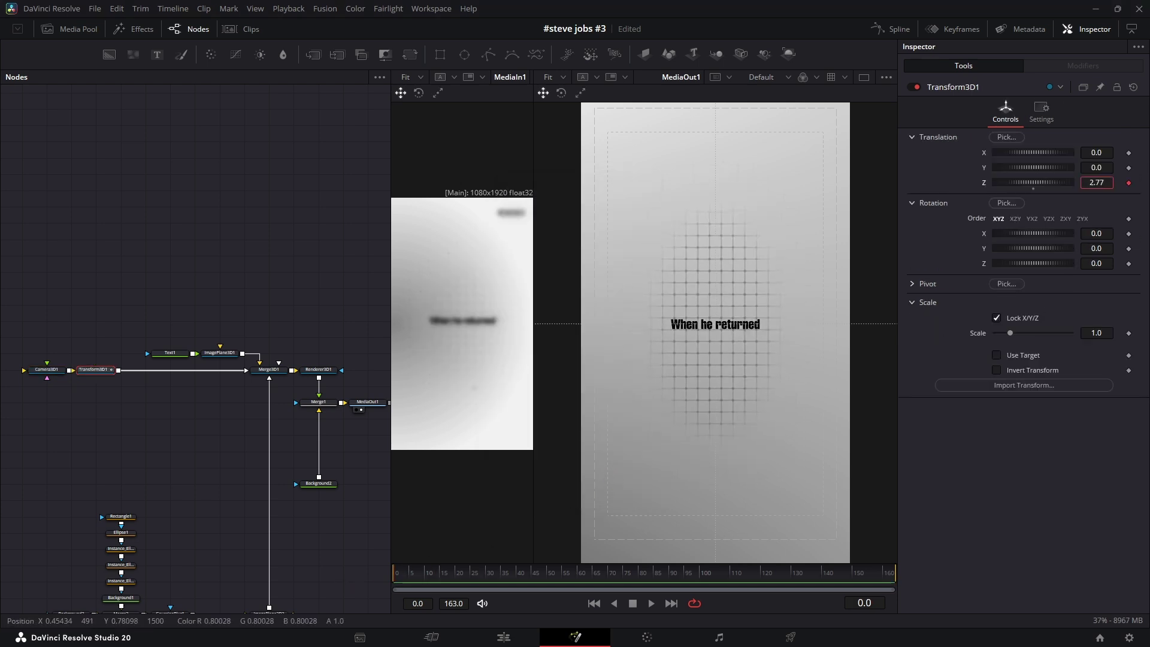
click(893, 576)
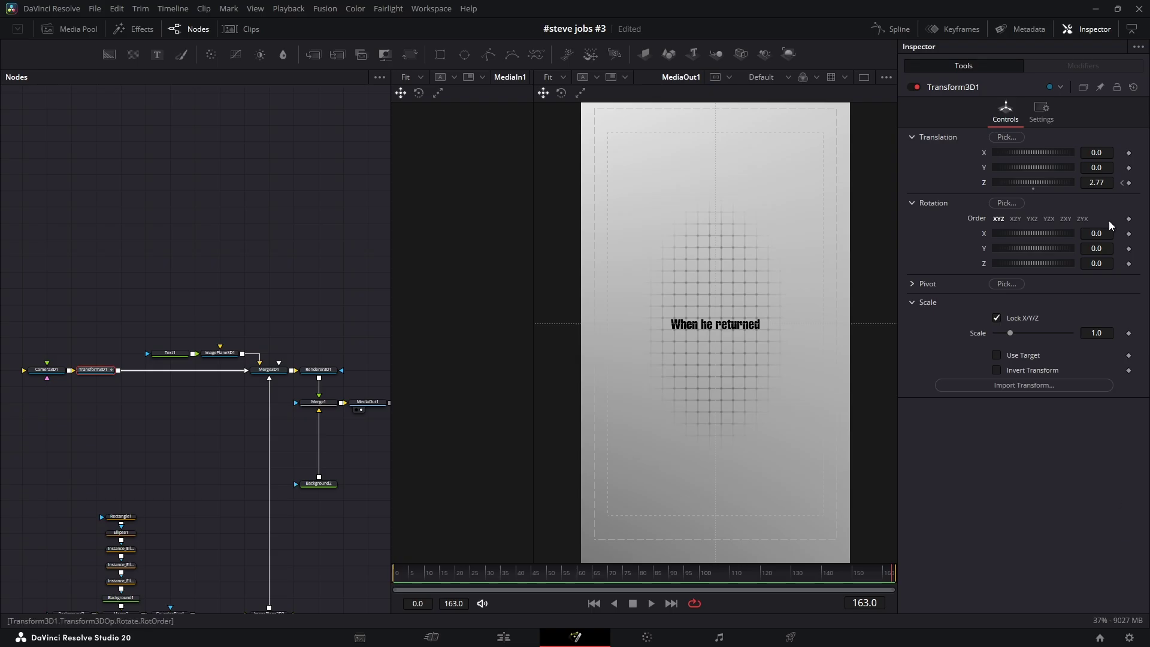
click(1034, 189)
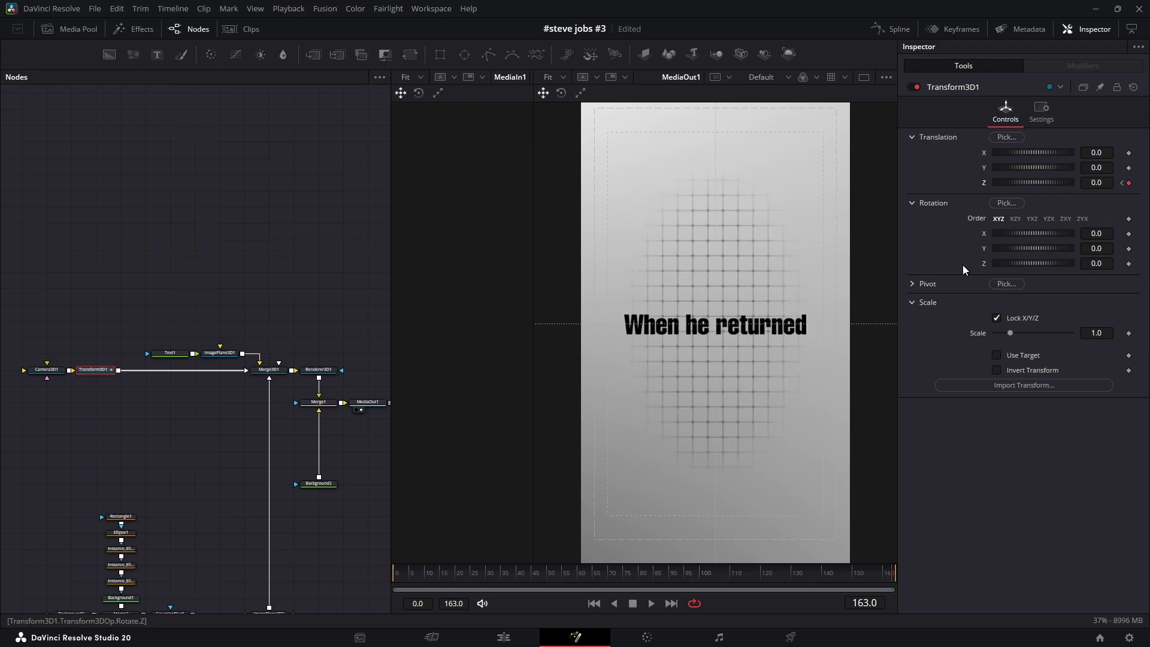
drag(416, 573, 338, 506)
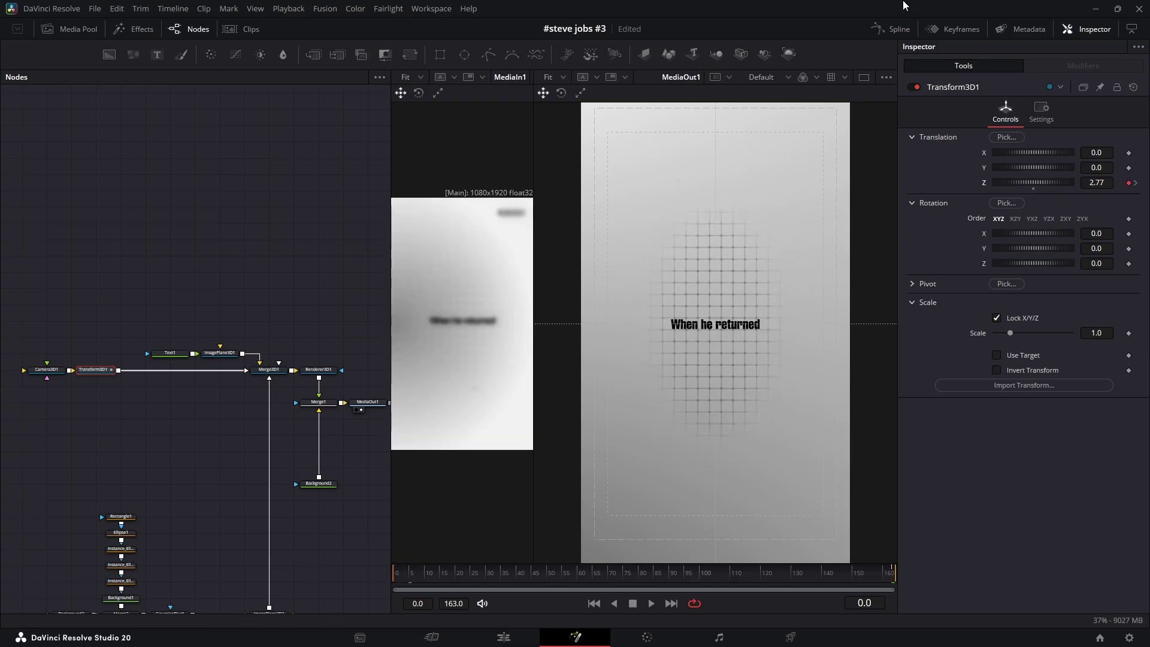
Step: Smooth Transform3D1's Z Offset spline and shape its handles for a steep initial drop that eases gradually into the last keyframe
click(890, 30)
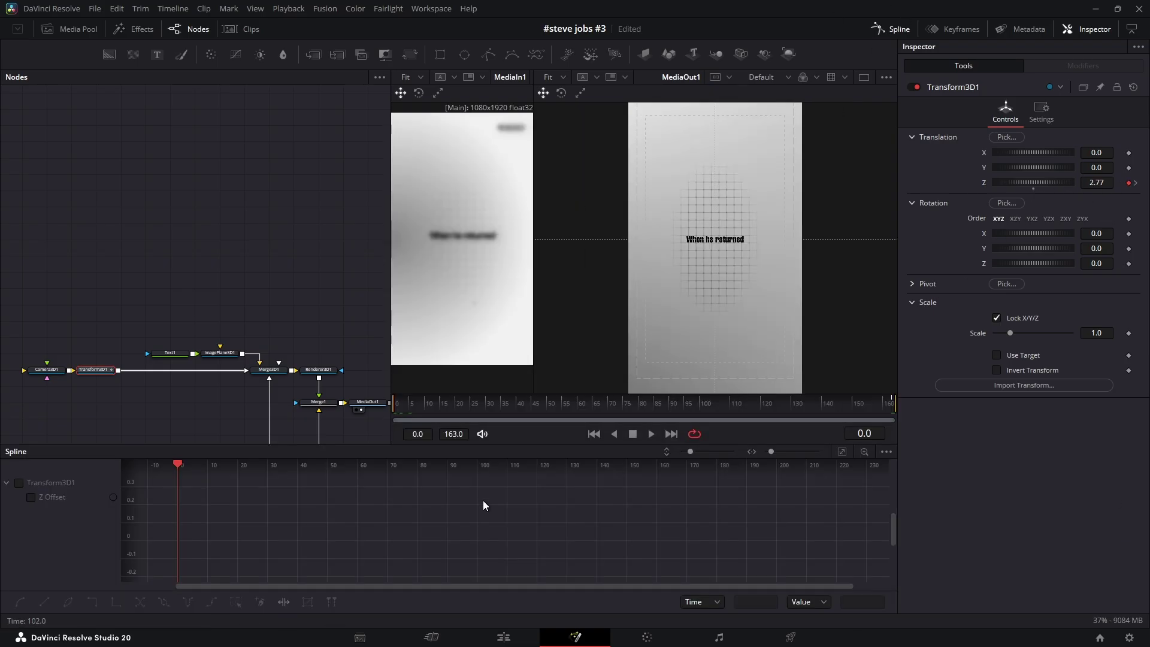
click(19, 482)
click(841, 452)
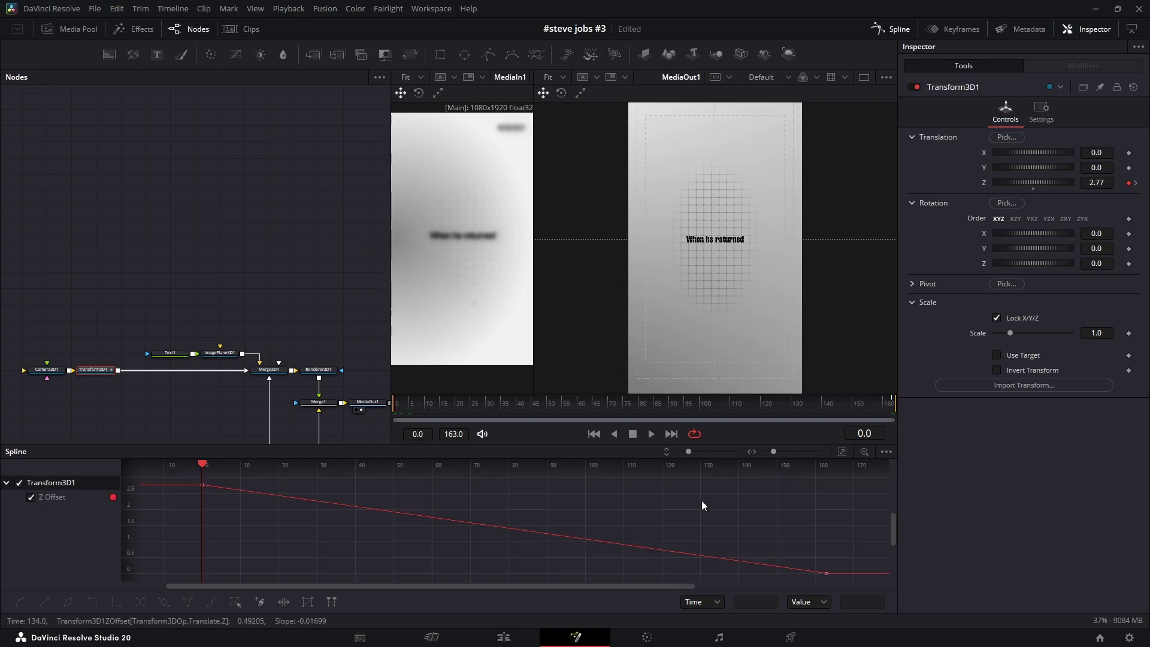
key(ctrl+a)
key(shift+s)
drag(407, 488, 245, 566)
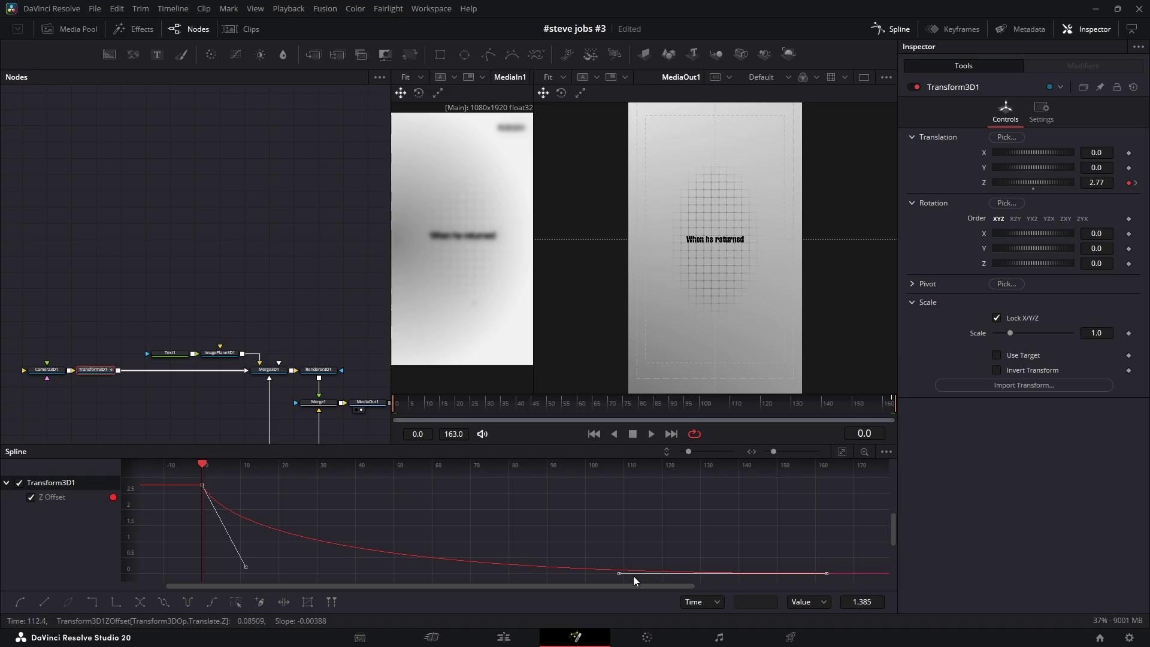
drag(617, 576, 221, 561)
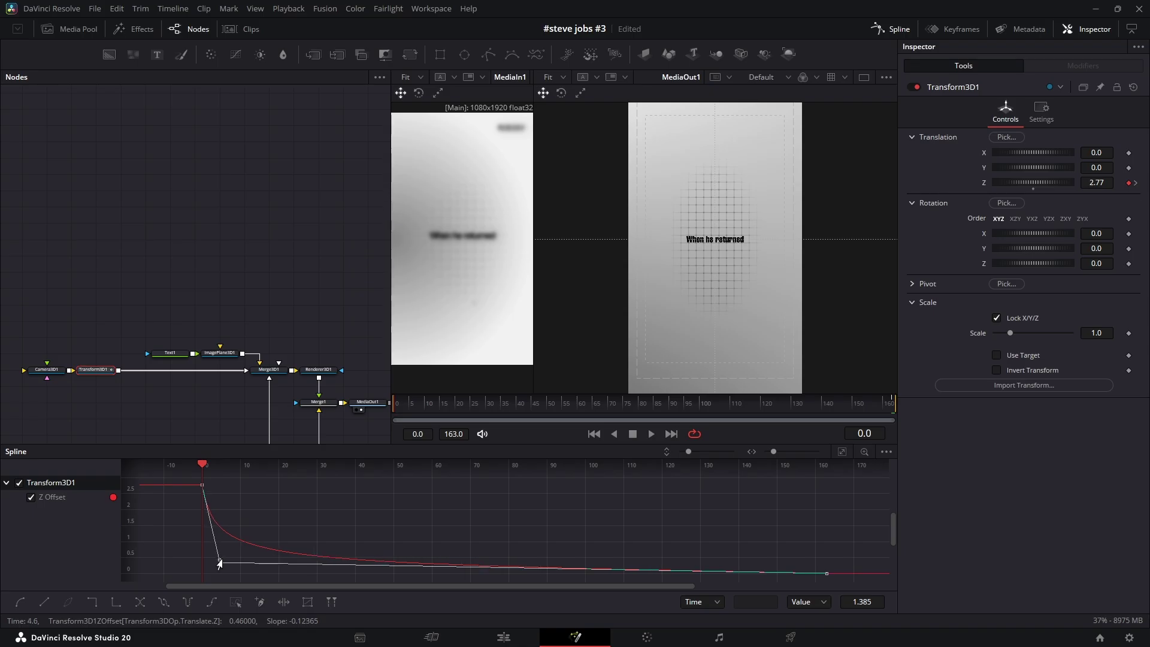
click(902, 28)
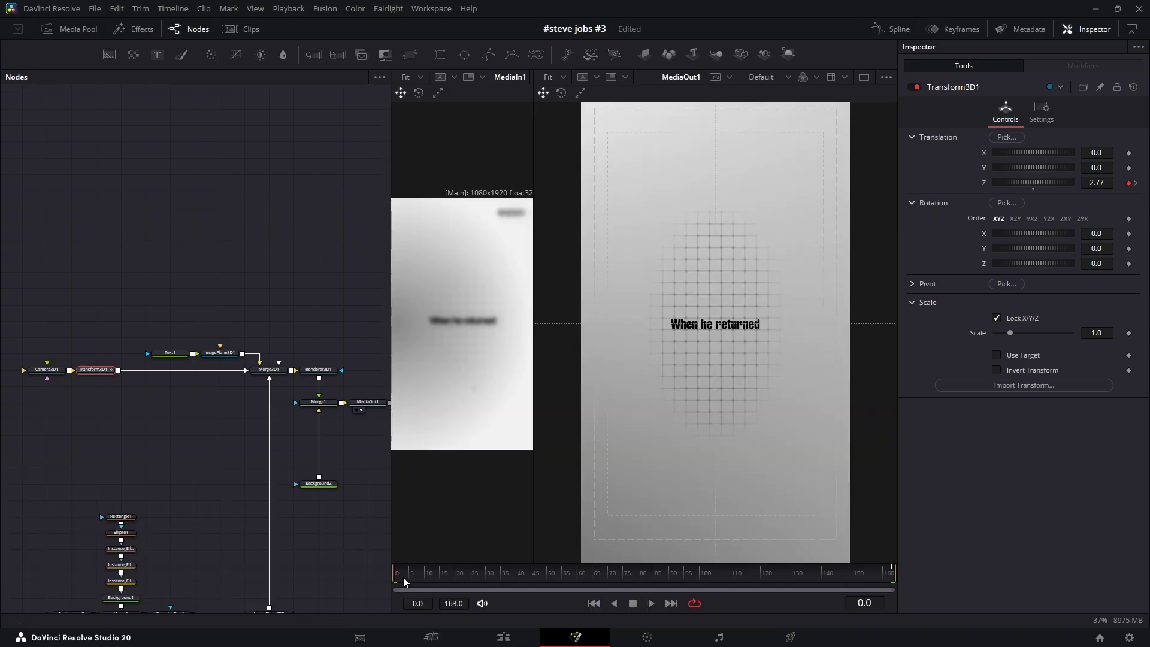
drag(403, 582, 480, 575)
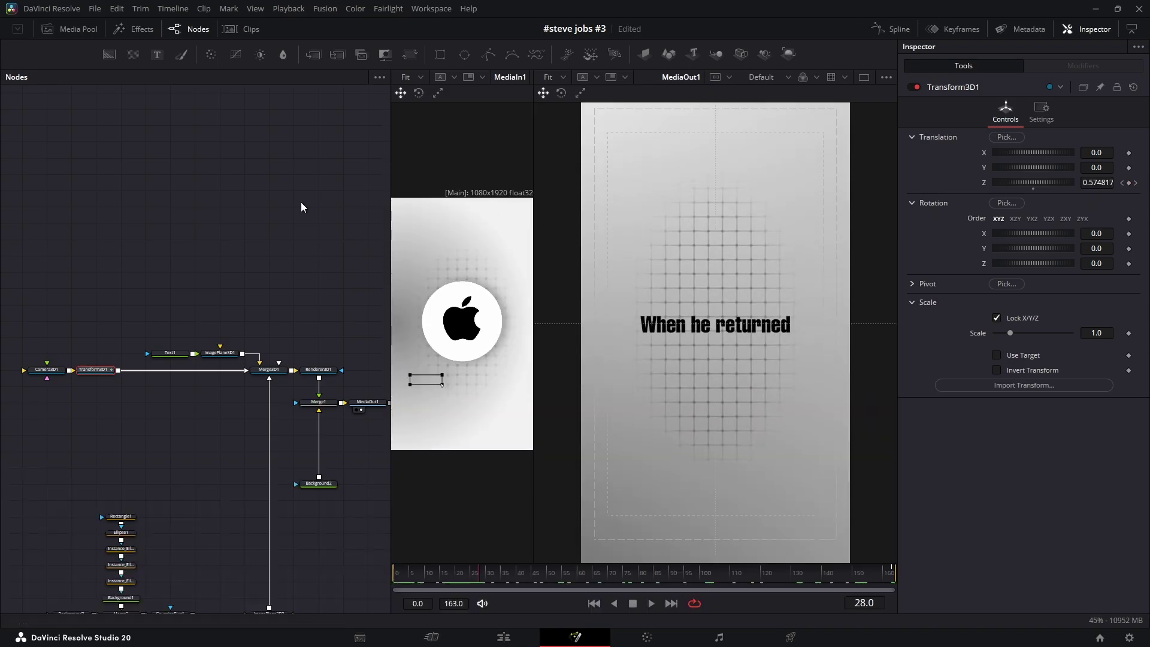
Step: Add a Background node beside the grid branch, colour it solid white, and mask it with an Ellipse
drag(109, 54, 24, 451)
drag(120, 436, 231, 370)
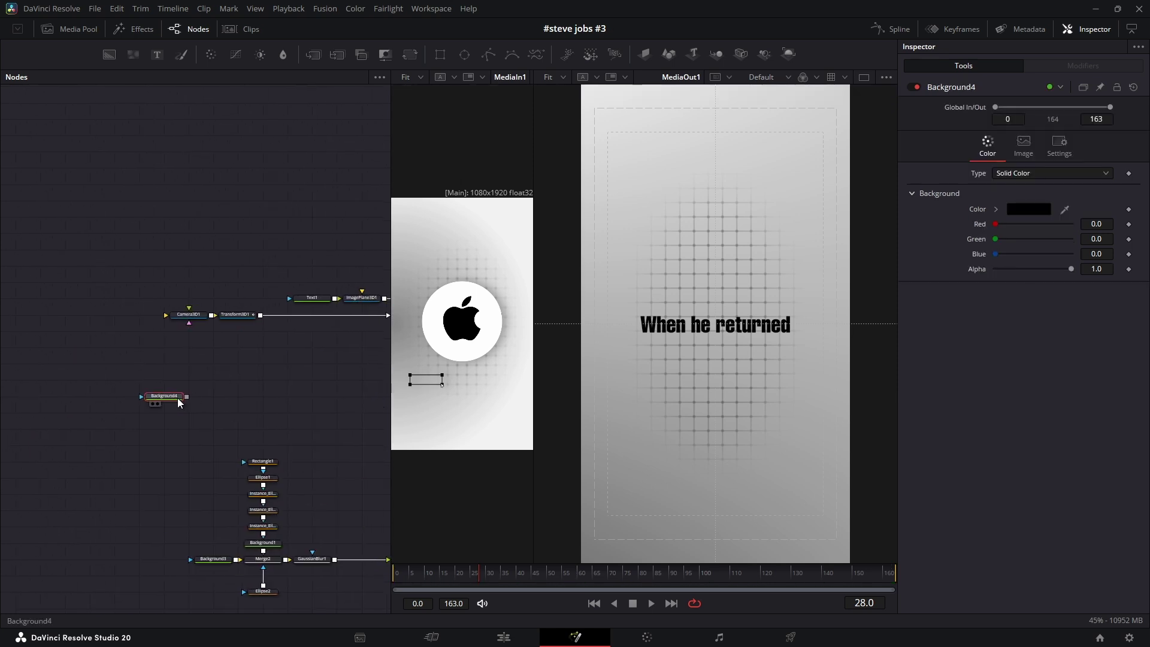
drag(179, 403, 129, 403)
click(1030, 212)
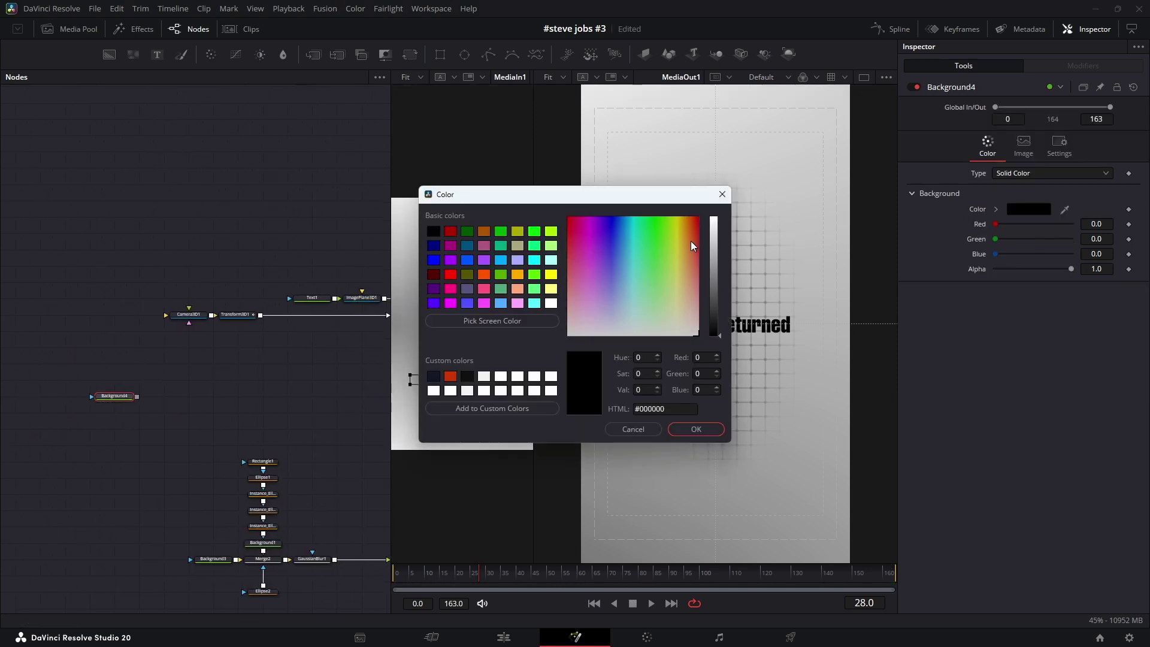
click(433, 379)
click(698, 427)
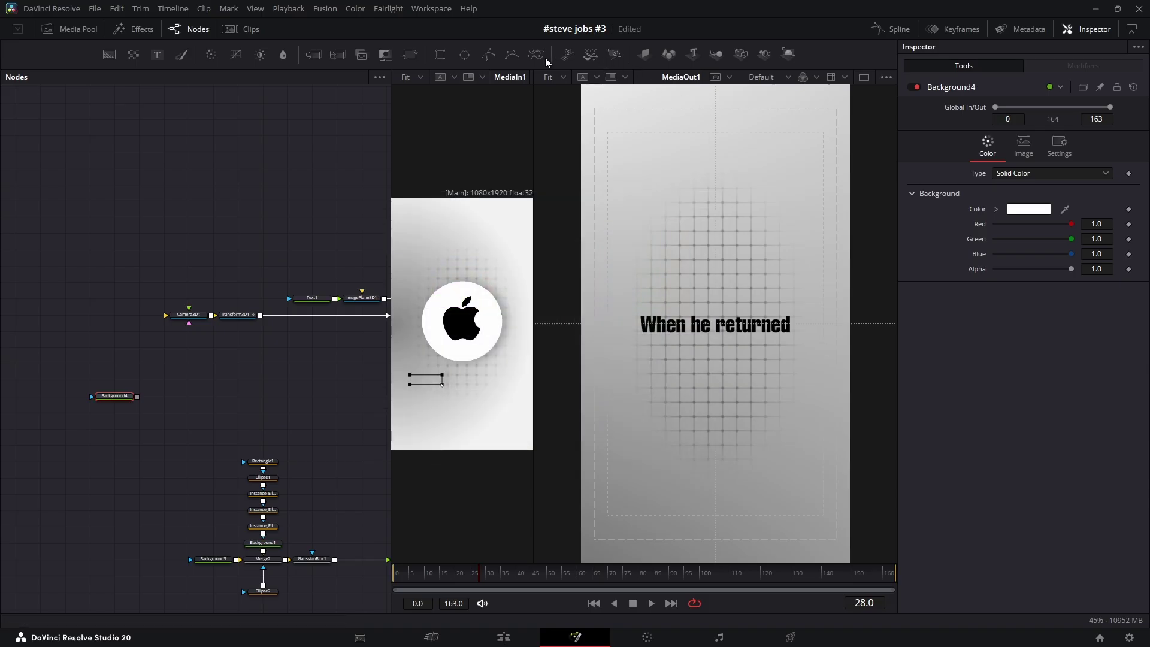
click(464, 54)
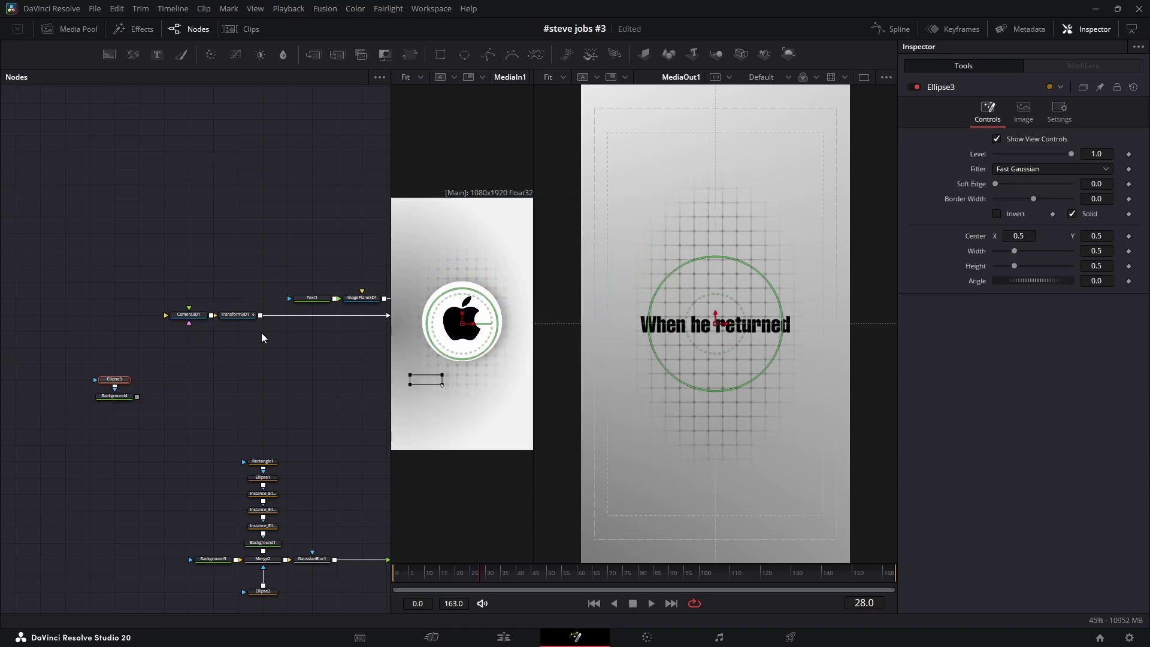
Step: Add an Image Plane 3D after the white ellipse-masked background and connect its output to Merge3D1
click(120, 396)
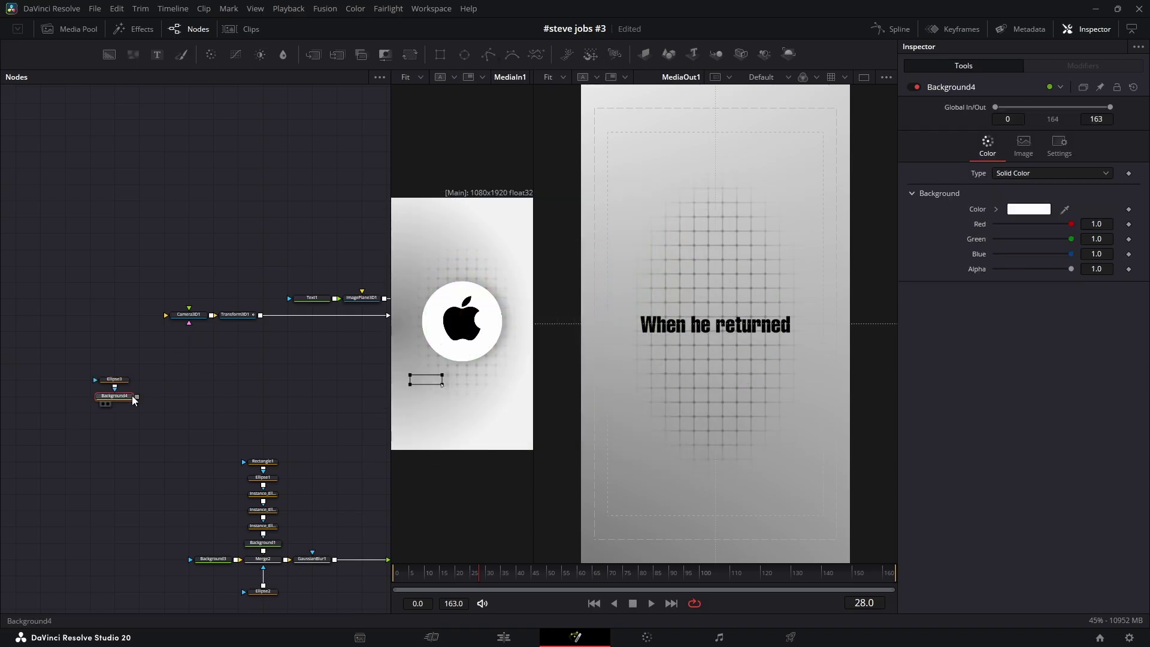
click(644, 54)
drag(272, 345, 228, 332)
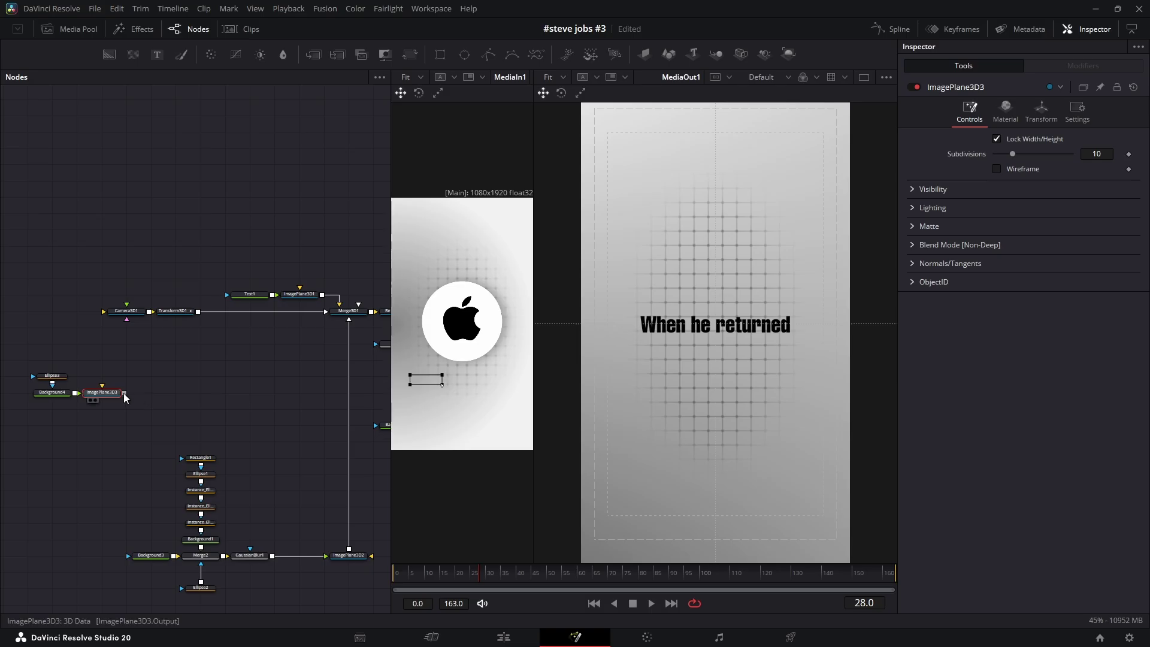
drag(124, 393, 340, 318)
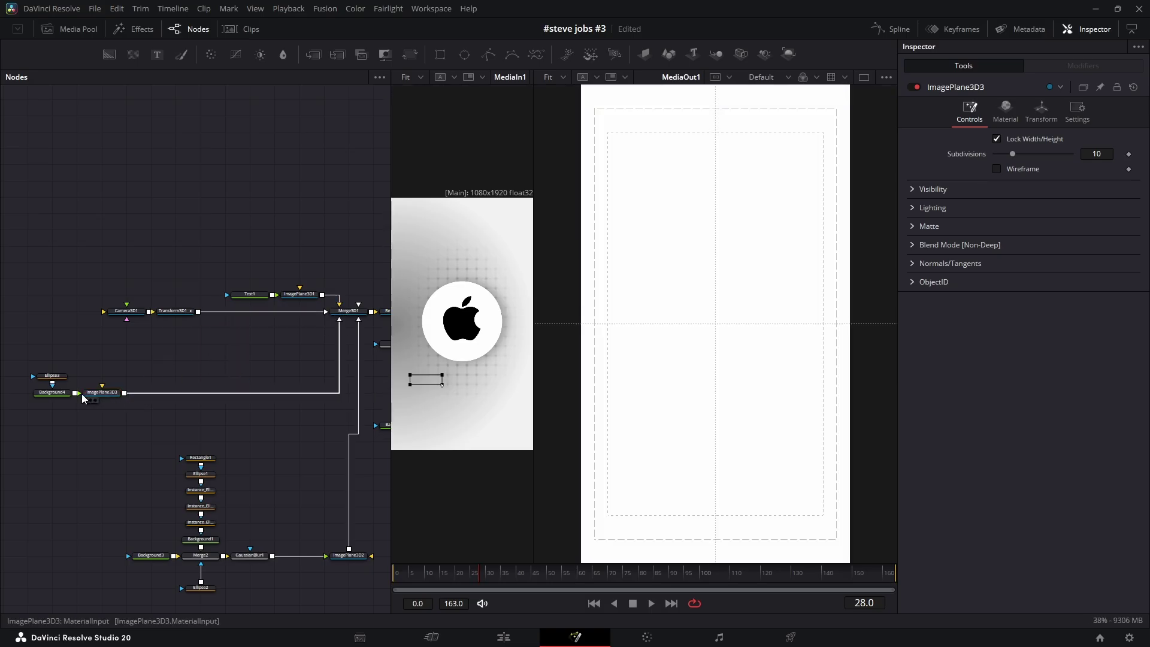
Step: Set the white circle's image plane Z translation to -2.61
click(1049, 105)
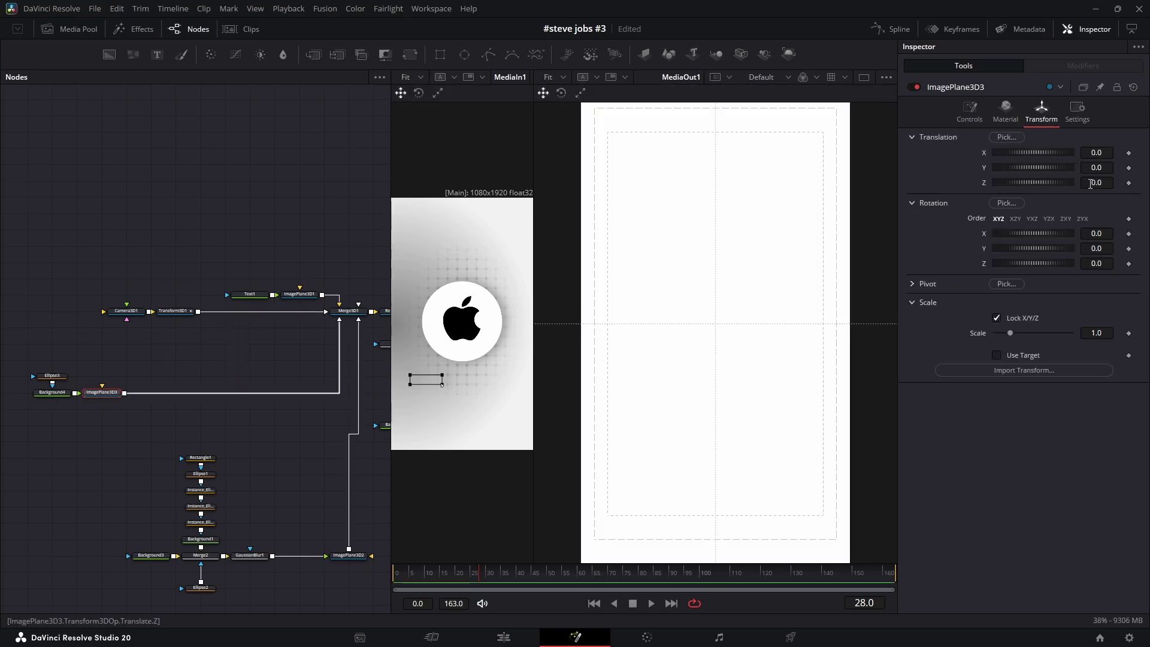
drag(1089, 182, 891, 194)
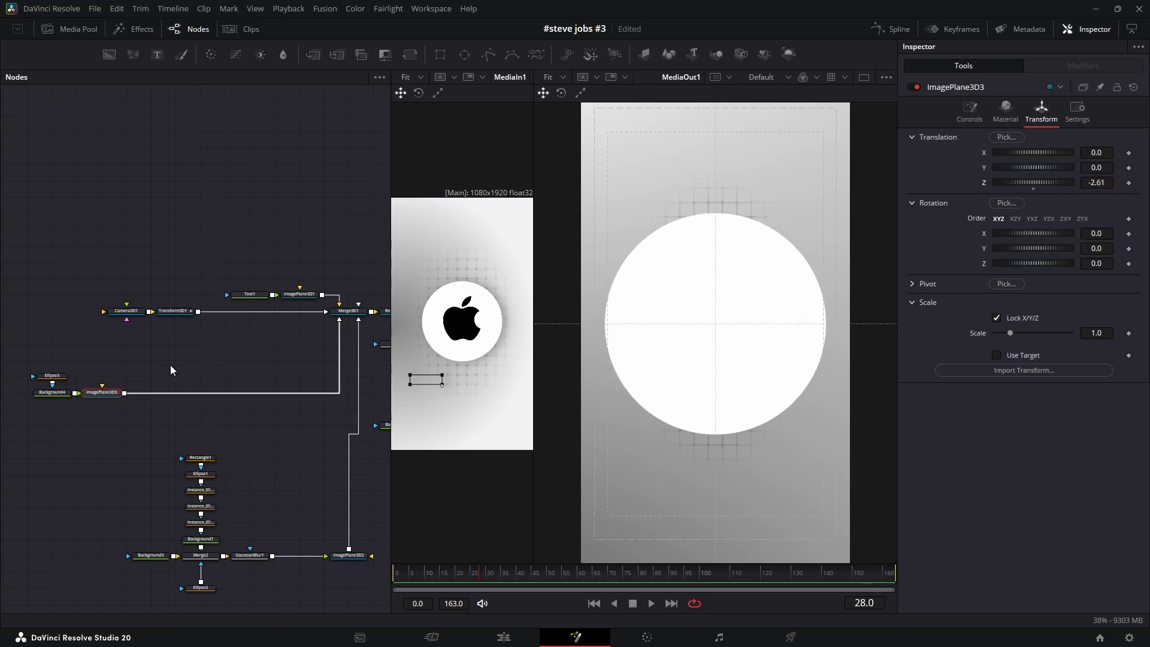
drag(176, 362, 151, 362)
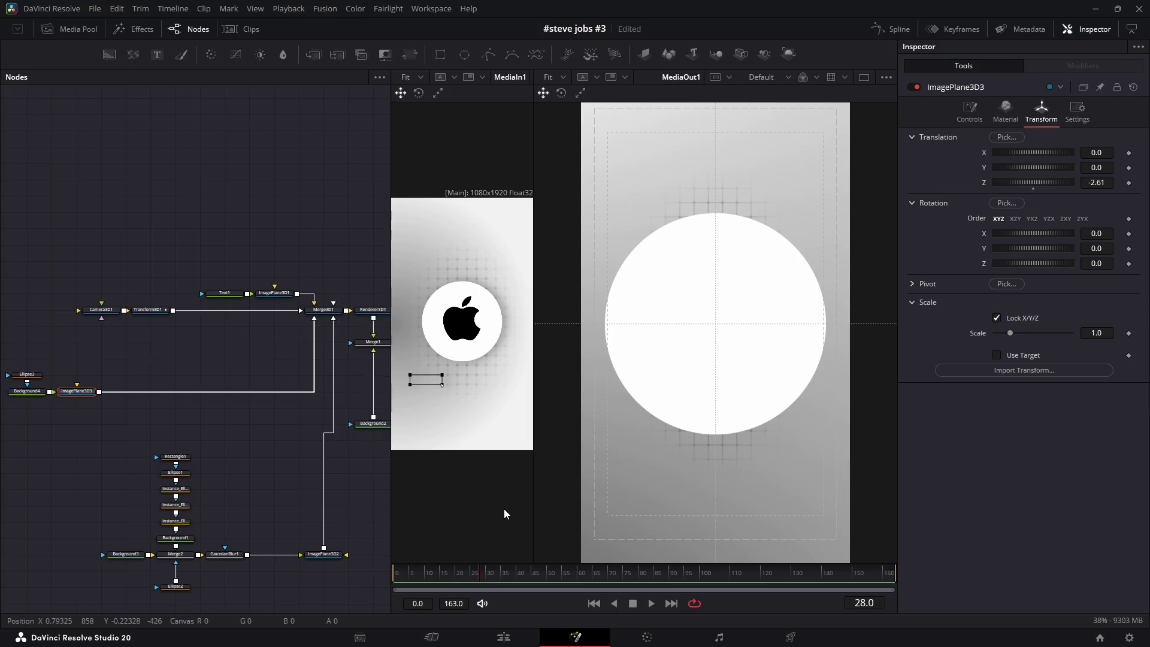
Step: Keyframe the circle image plane's scale at 0.001 on frame 15 and 0.749 on frame 35
drag(467, 572, 441, 572)
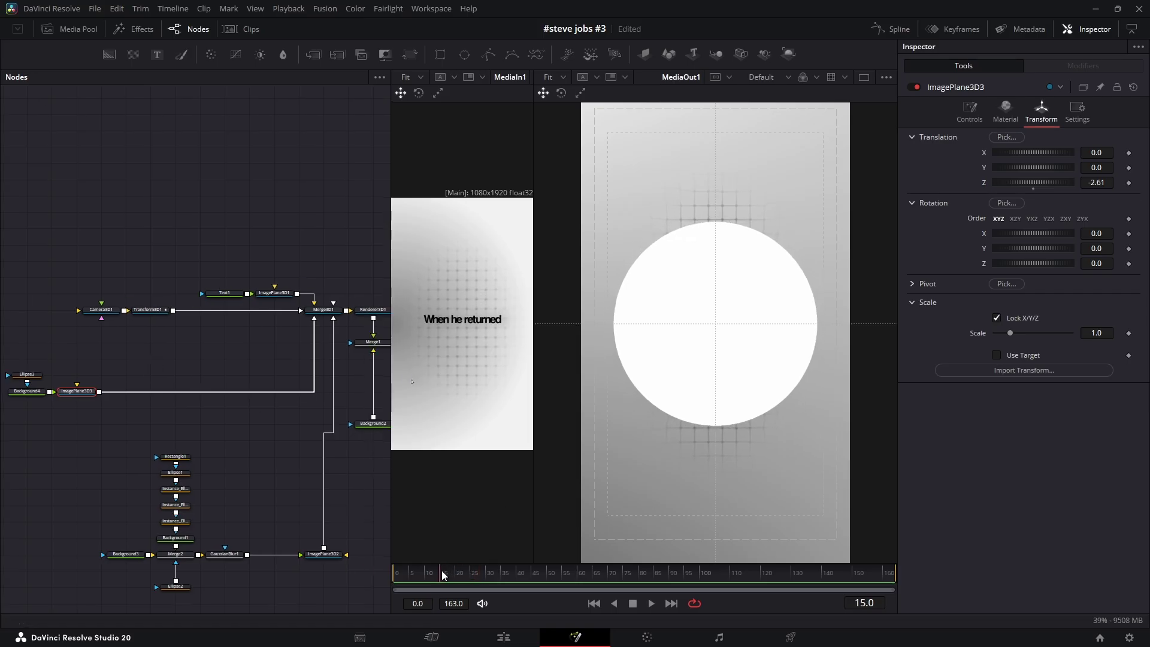
drag(1012, 332, 951, 337)
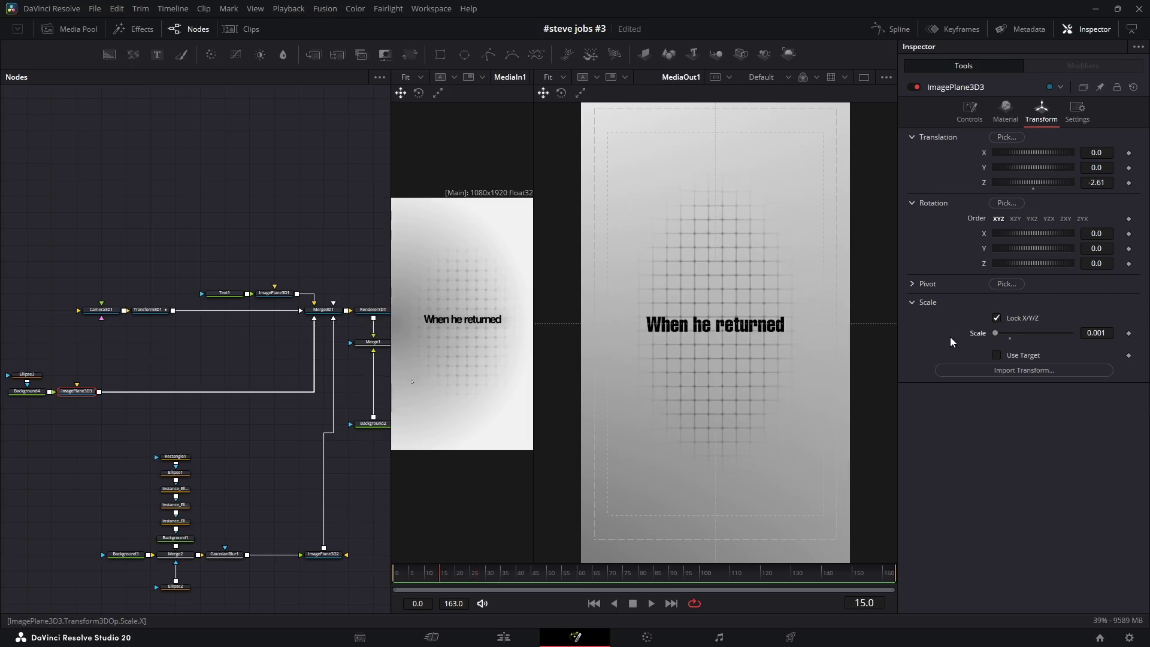
click(1129, 334)
drag(450, 575, 504, 575)
drag(995, 333, 1007, 333)
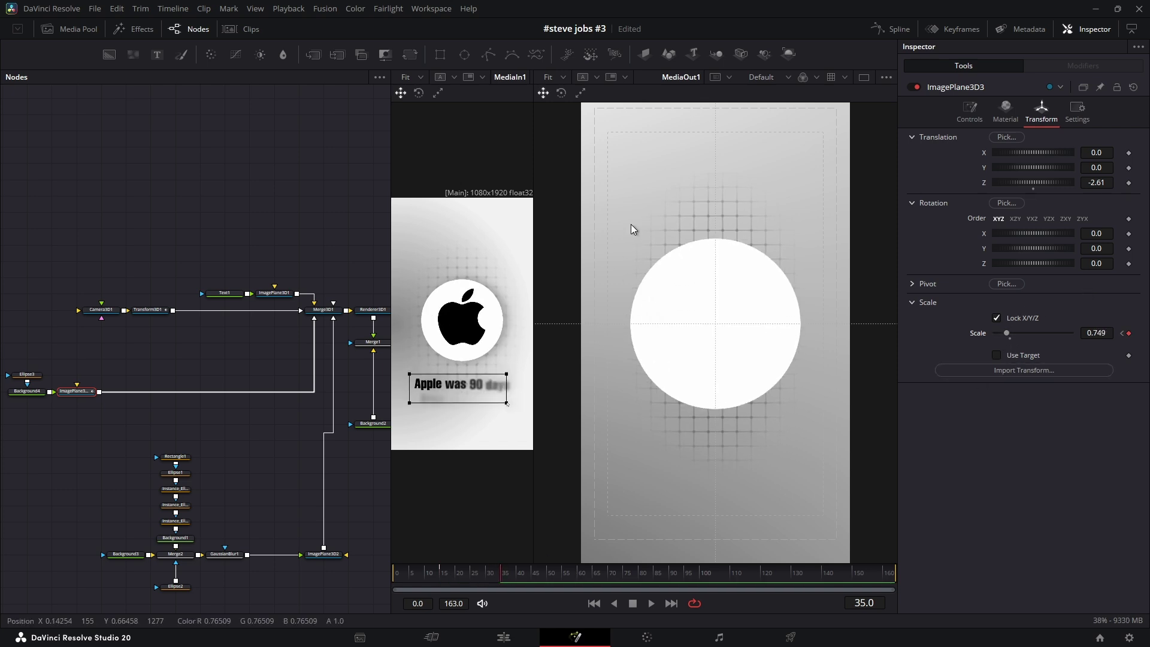
Step: Ease the circle image plane's X Scale keyframes with locked Ease In and Ease Out values of 58.4
click(892, 29)
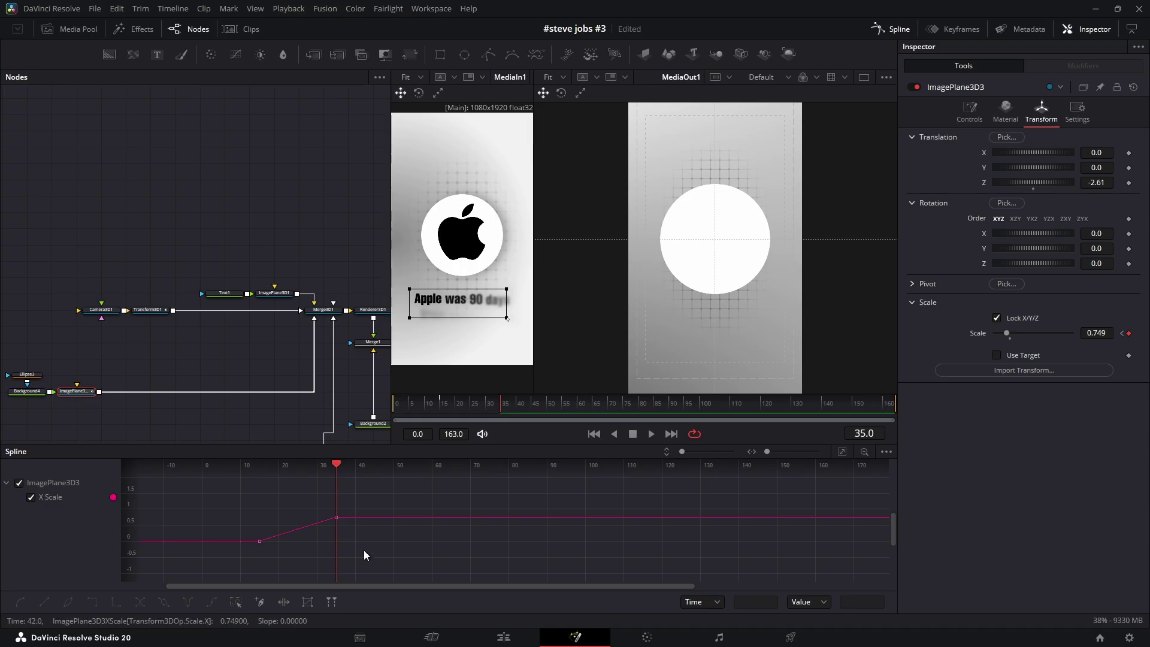
key(ctrl+t)
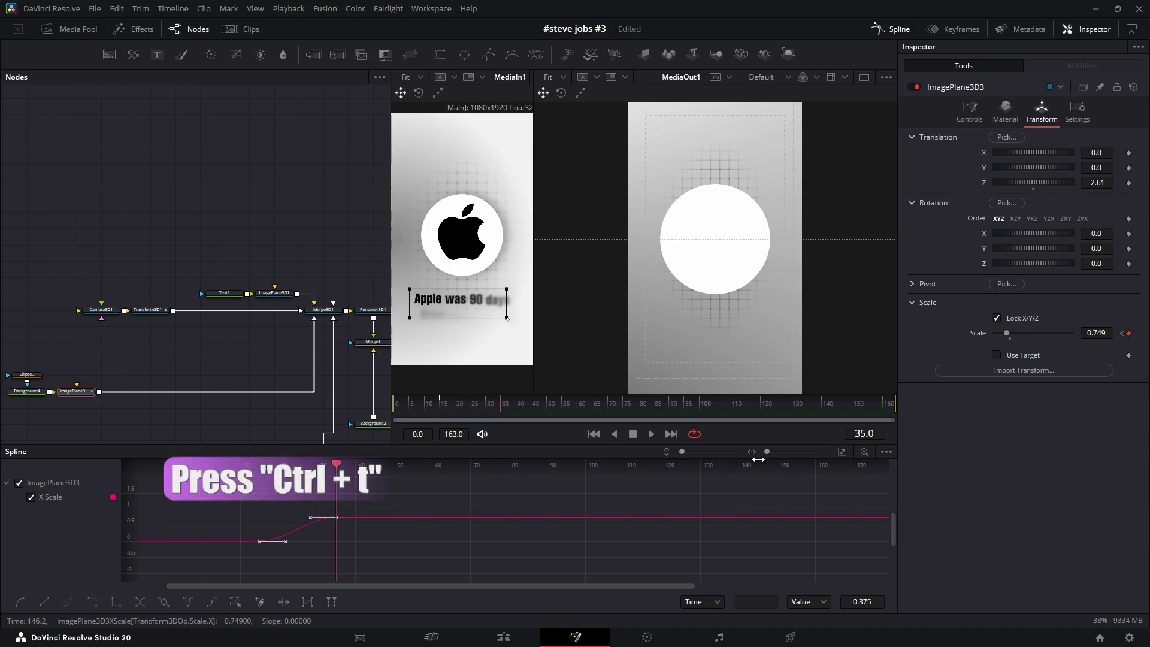
key(ctrl+t)
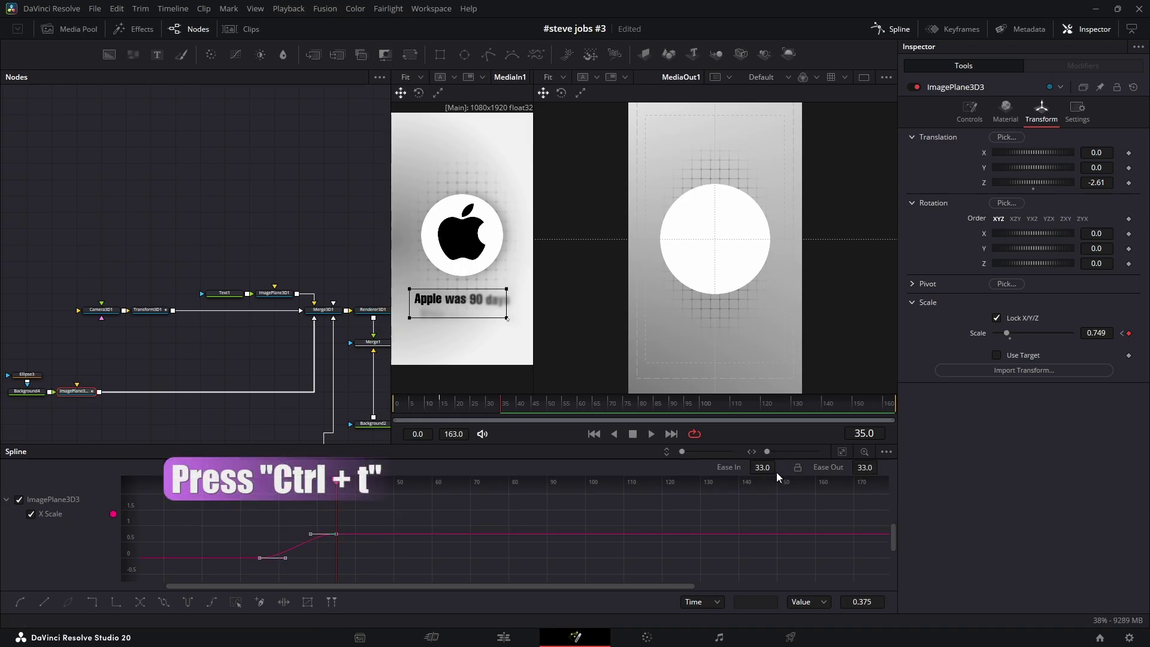
click(797, 467)
drag(761, 467, 779, 466)
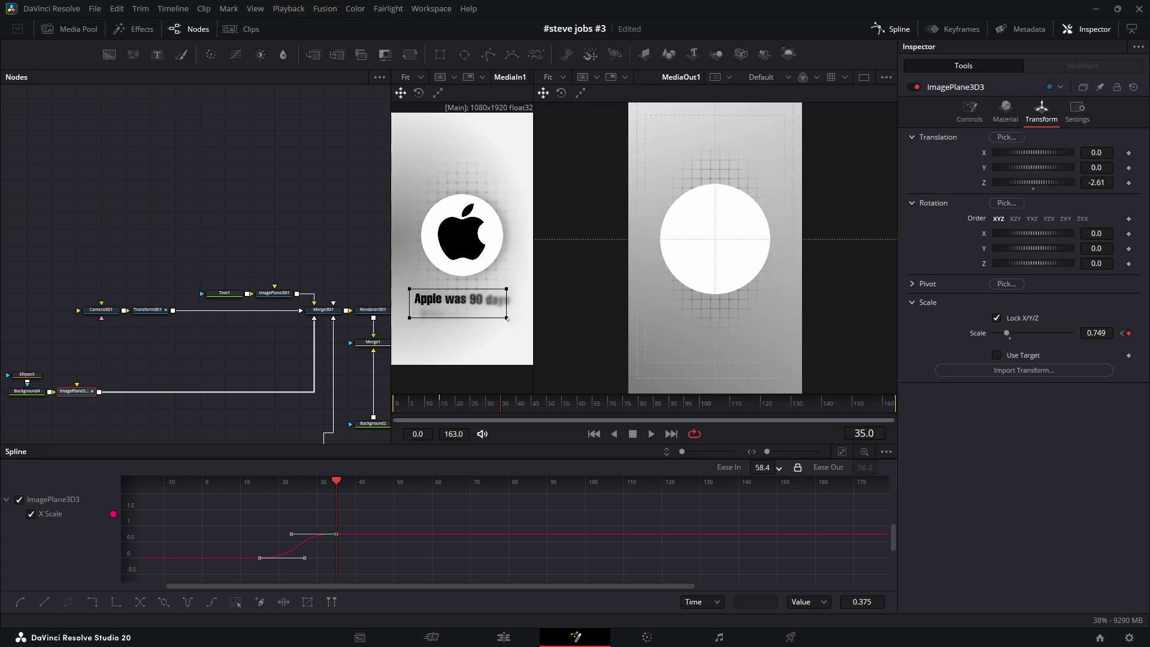
click(894, 29)
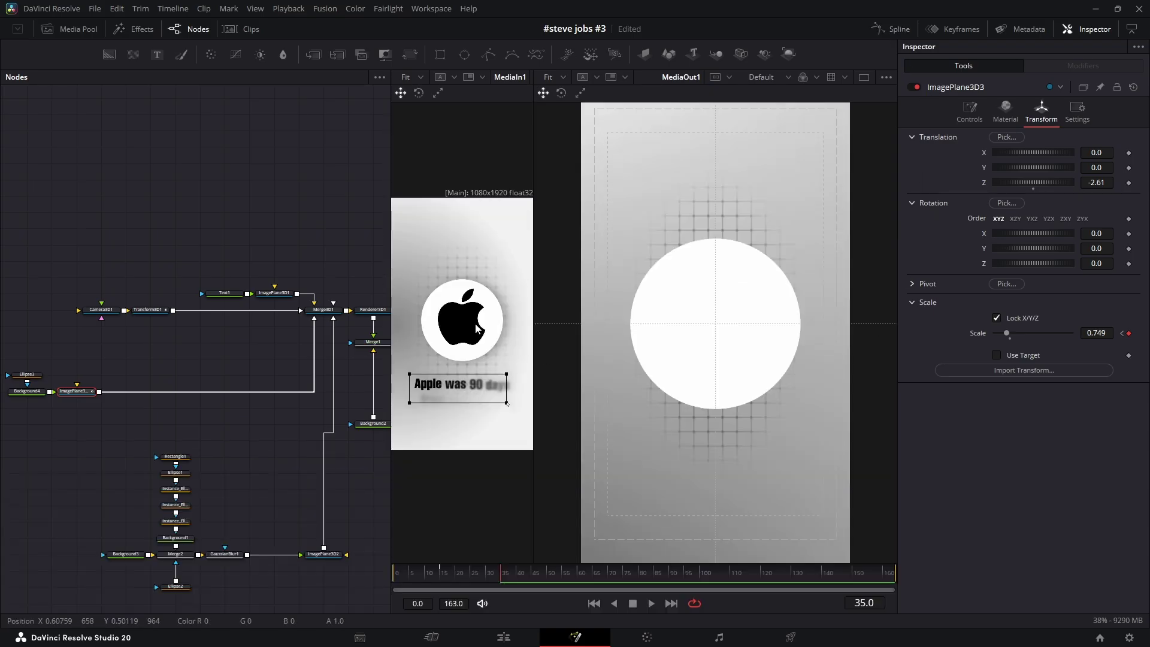
Step: Add the Apple logo image from the media pool's image bin to the node graph above the circle branch
click(85, 32)
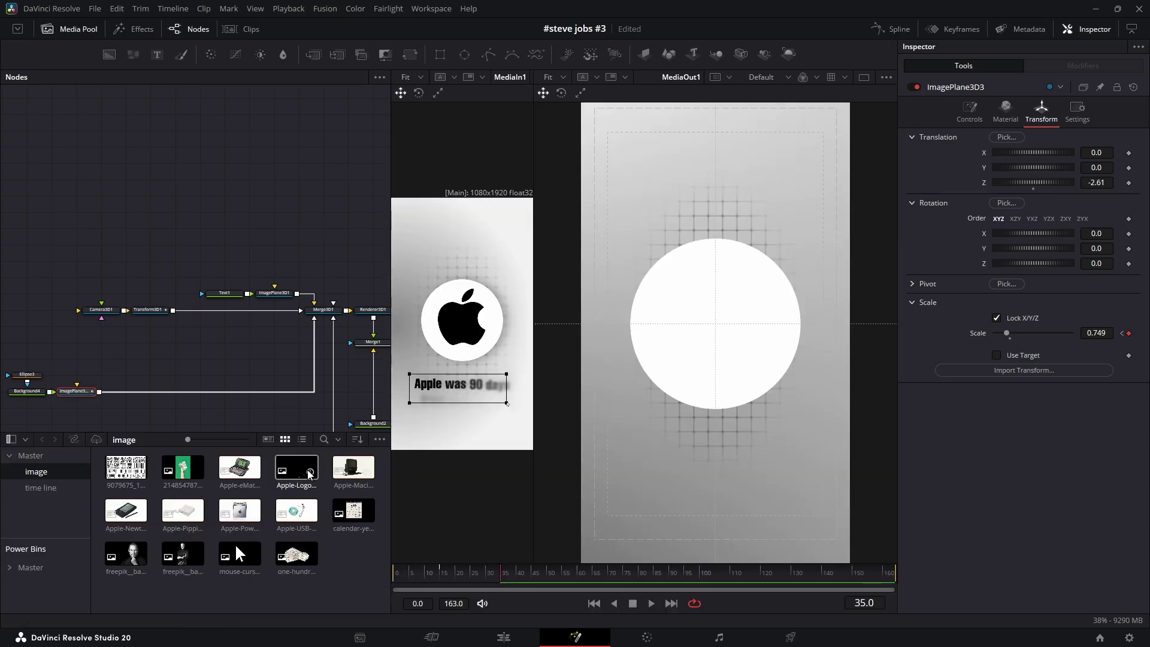
drag(296, 470, 112, 357)
click(85, 29)
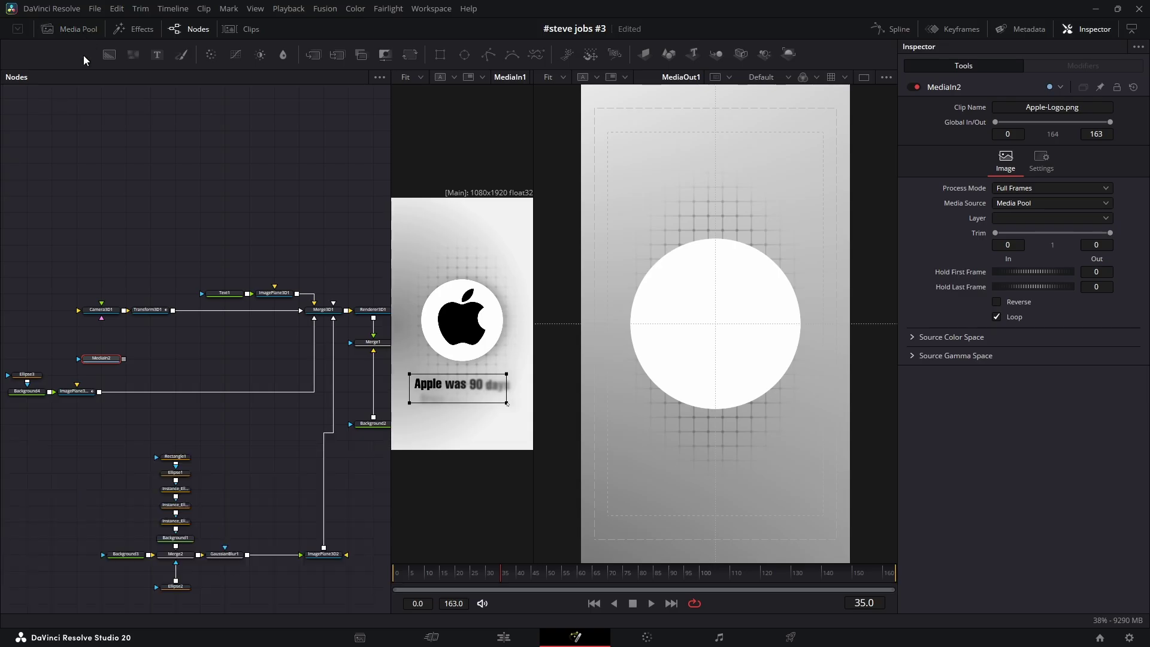
Step: Duplicate the circle's image plane with its scale animation onto the Apple logo input, and connect the copy to Merge3D1
click(82, 391)
key(ctrl+c)
click(108, 362)
key(ctrl+v)
drag(172, 359, 313, 315)
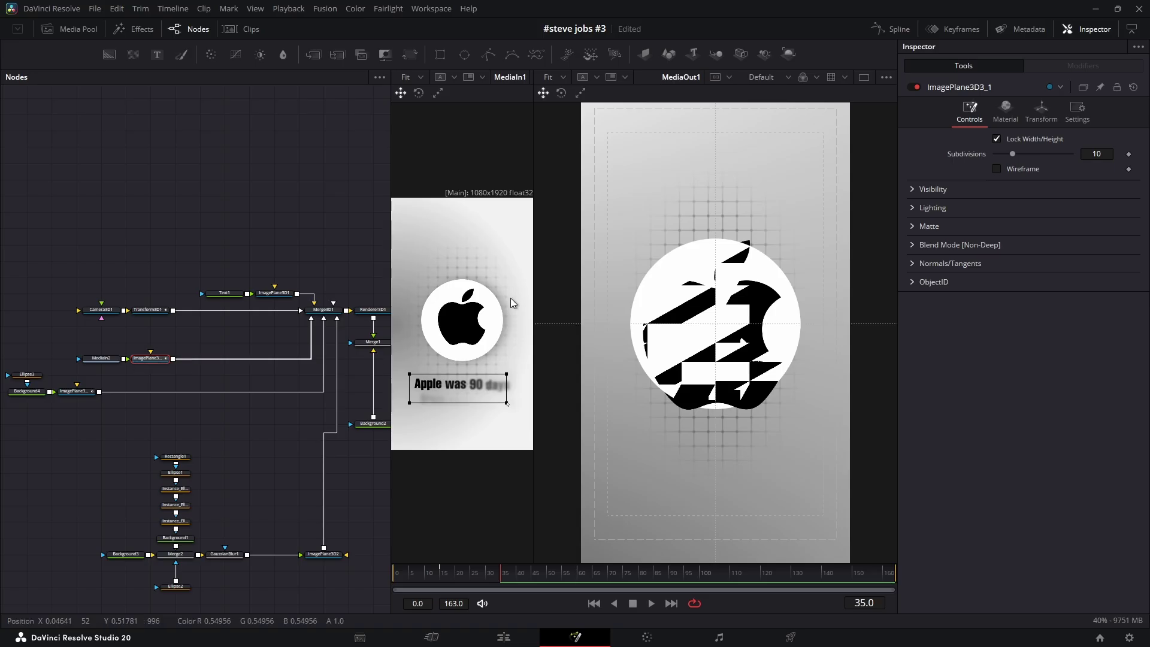
Step: Set the logo image plane's Z translation to -1.95, Y translation to 0.015, and its scale on frame 35 to 0.388
click(1040, 112)
drag(1096, 183, 1101, 183)
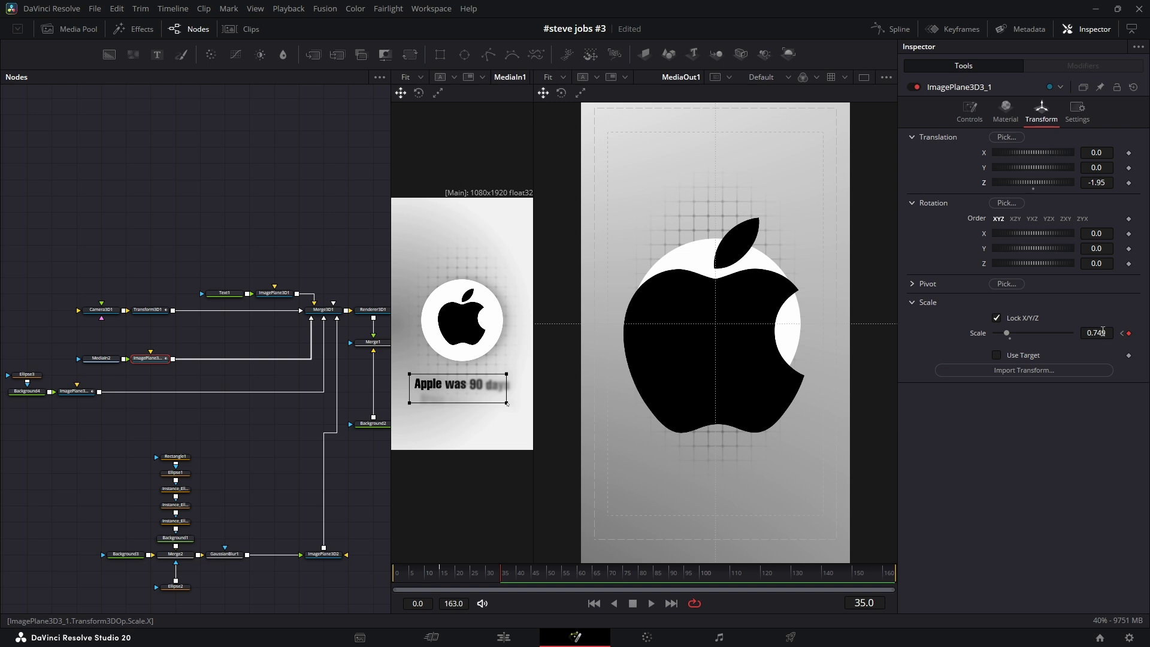
drag(1103, 331, 885, 344)
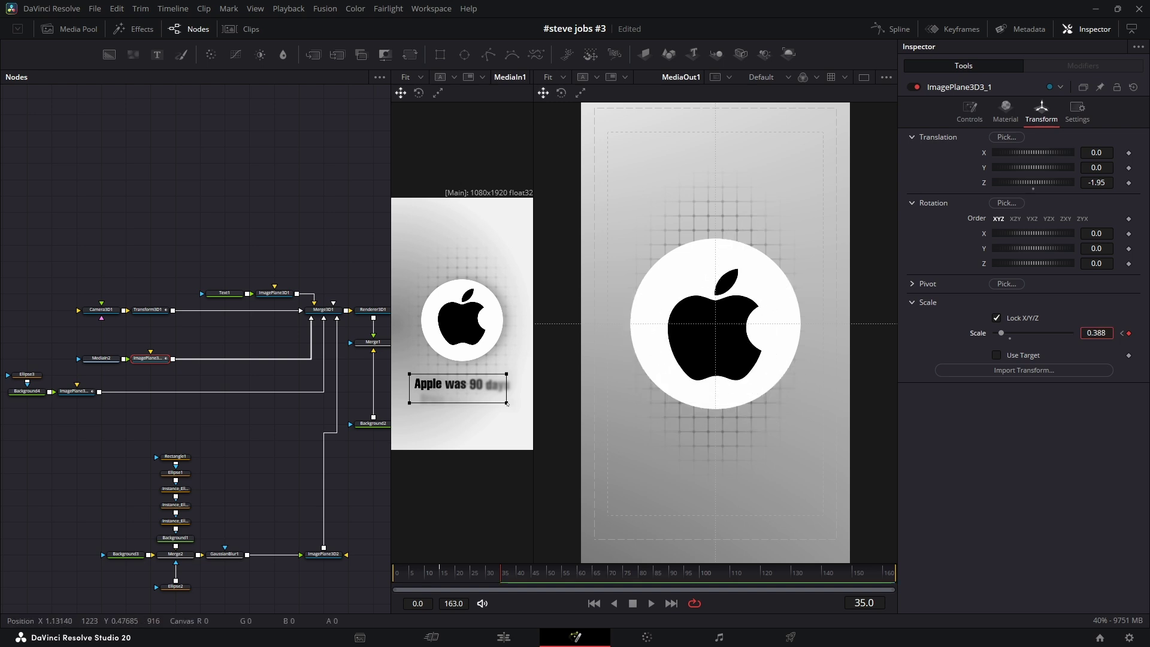
scroll(1099, 168, up, 2)
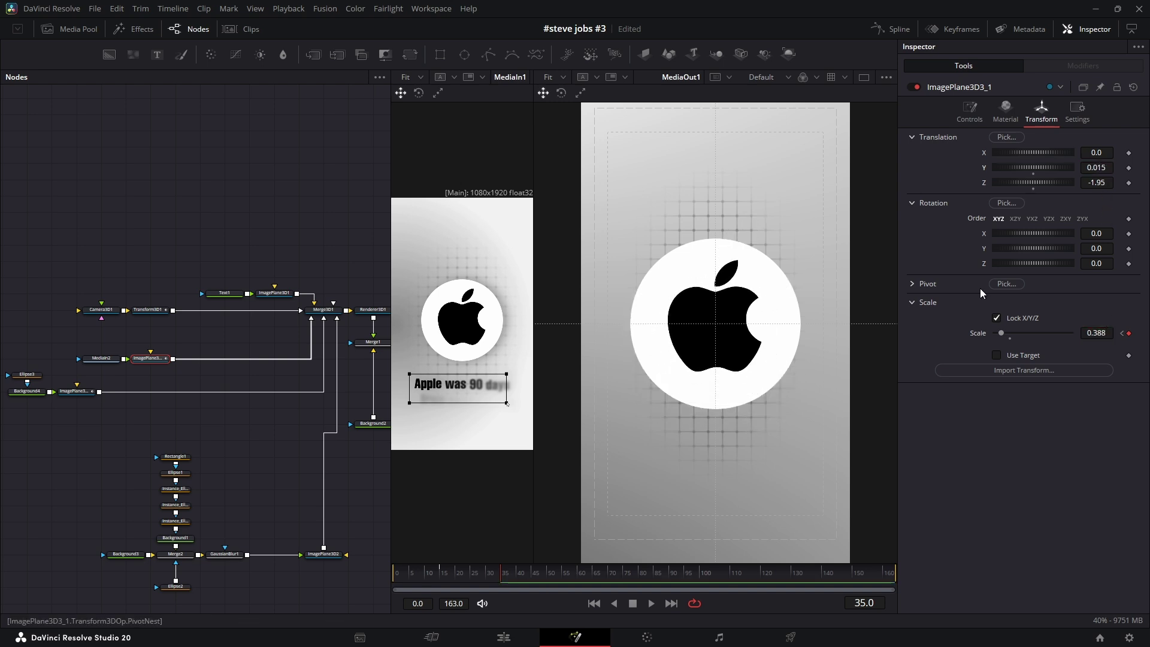
Step: Delay both of the logo image plane's X Scale keyframes by four frames so its growth starts at frame 19, and preview the animation
click(954, 29)
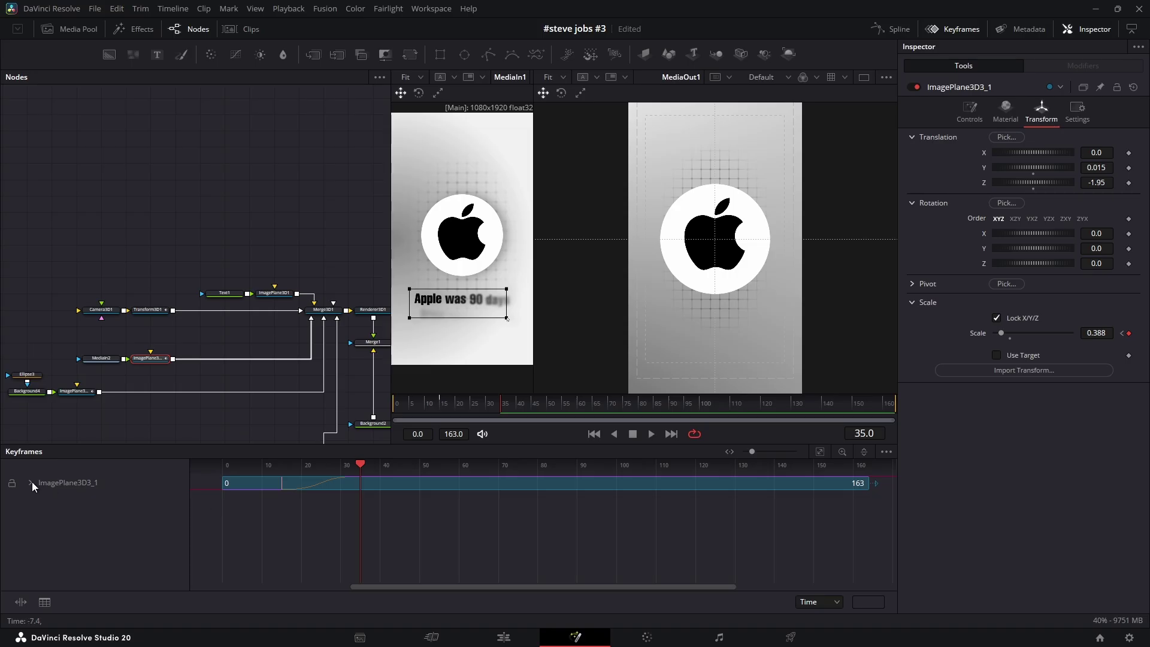
drag(250, 498, 297, 498)
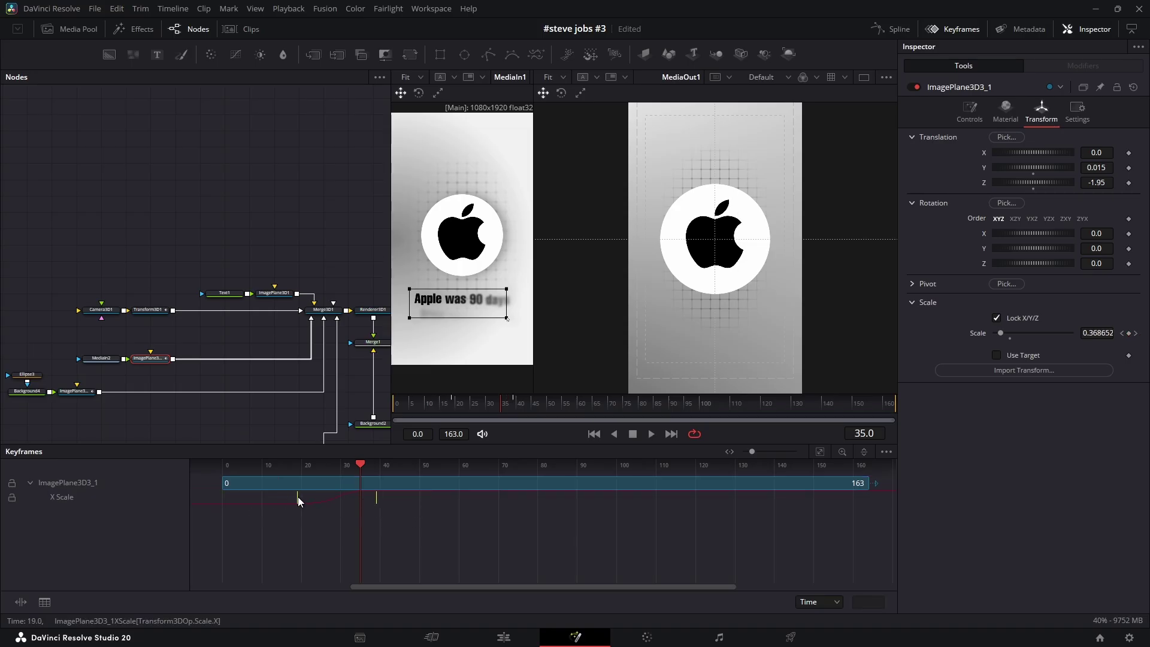
click(956, 29)
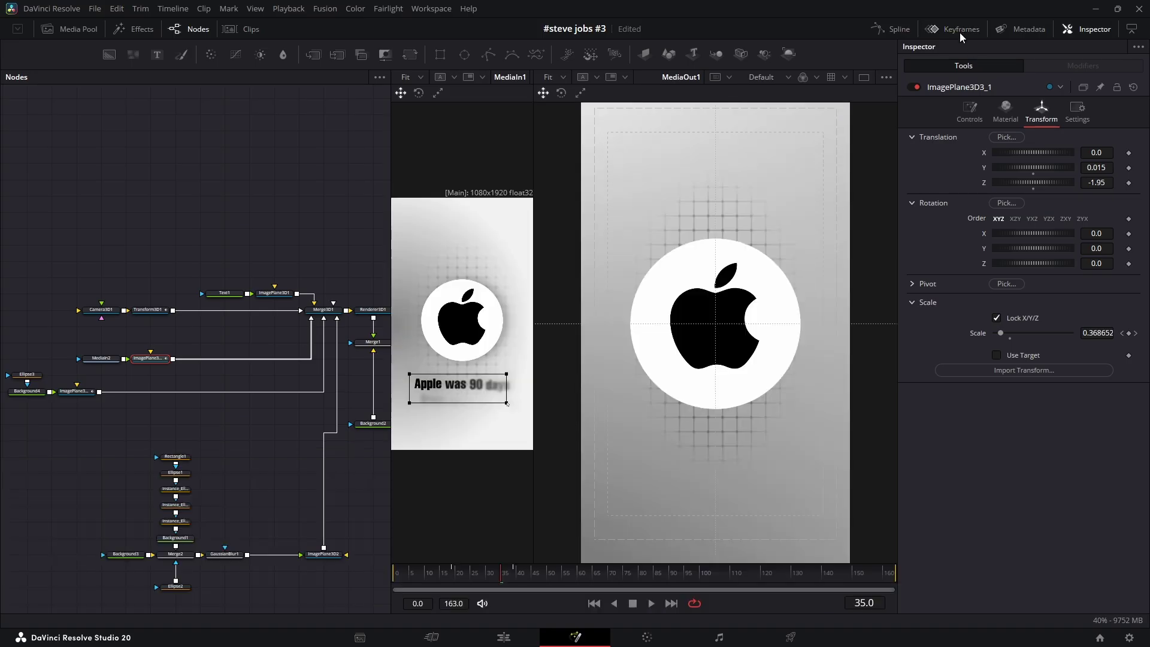
mouse_move(430, 575)
mouse_down()
mouse_move(513, 575)
mouse_move(458, 571)
mouse_move(498, 572)
mouse_up()
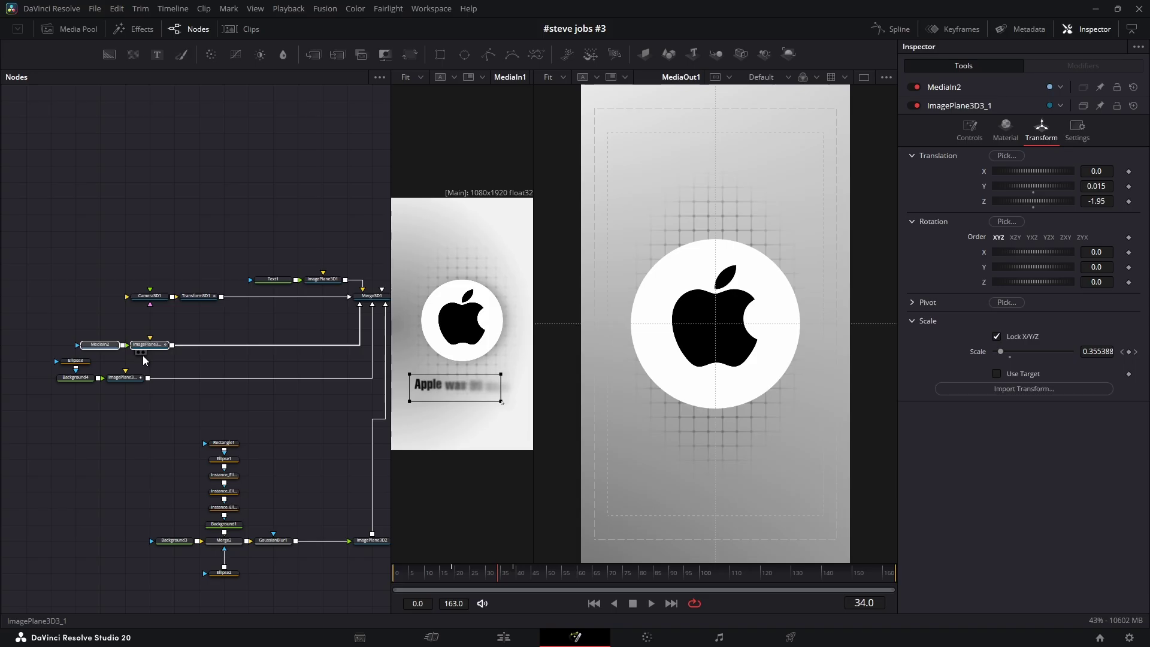
Step: Group the Apple logo and circle branches, including their image planes, in an Underlay
click(142, 354)
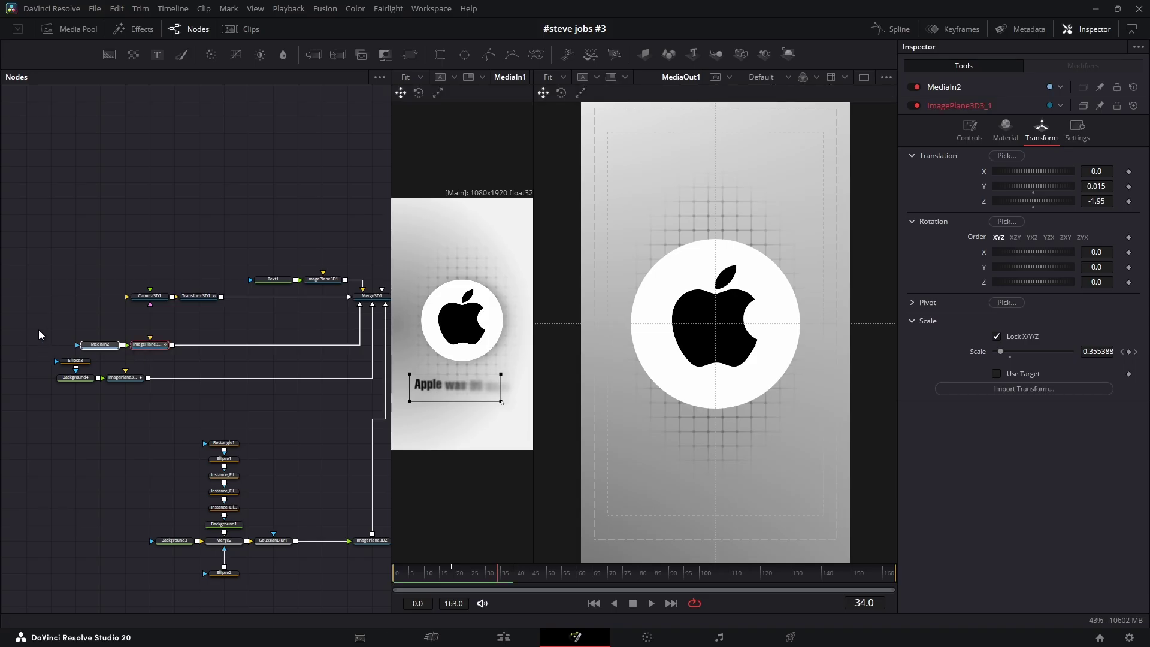
drag(39, 330, 178, 386)
key(shift+space)
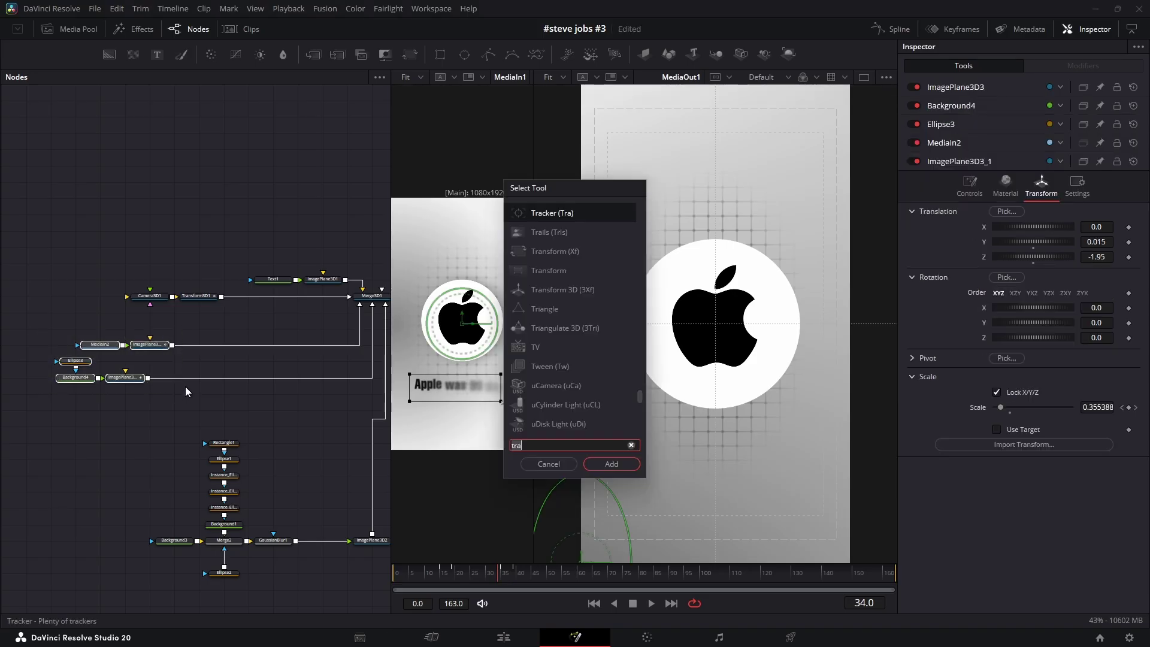
text(unde)
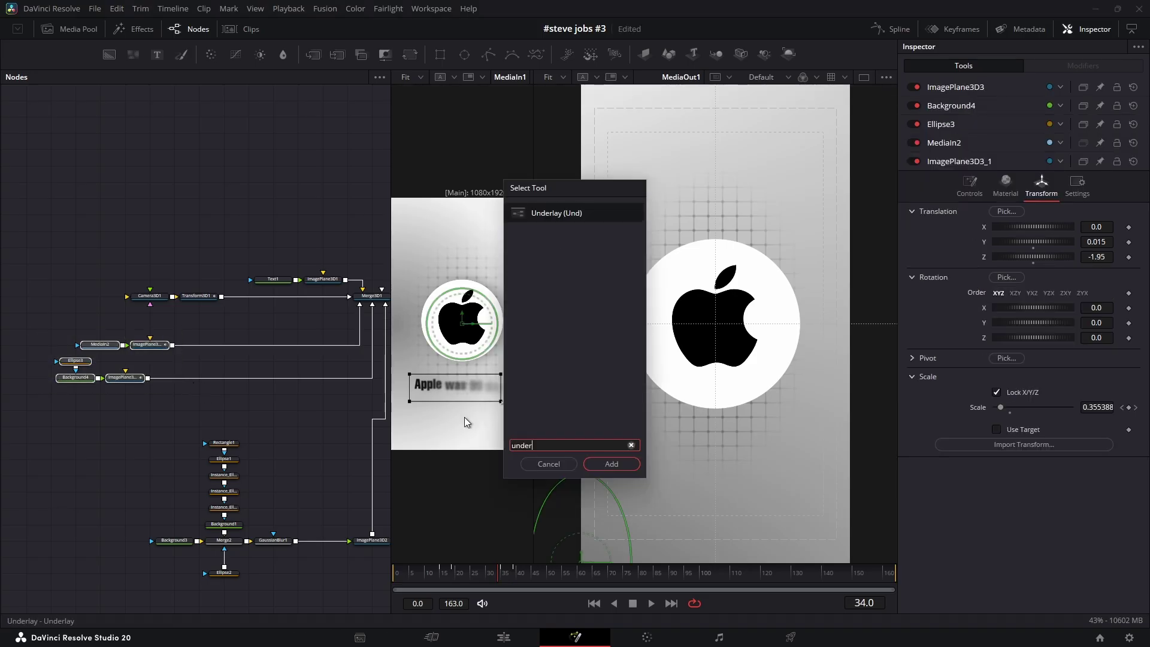
text(r)
click(619, 466)
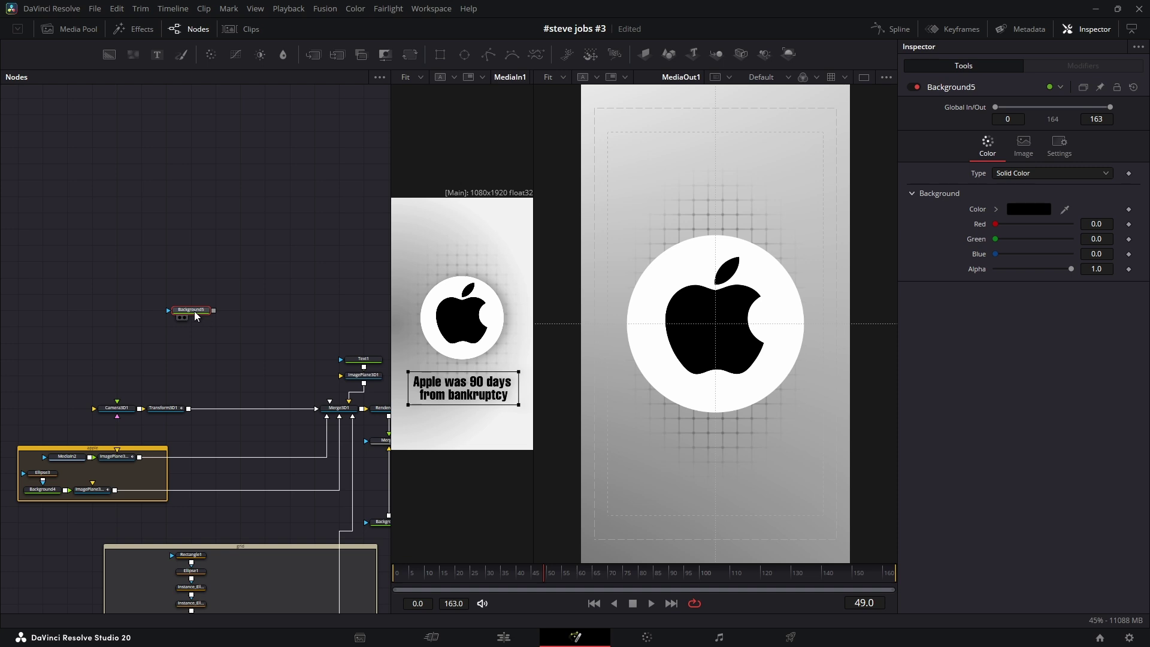
Step: Add a polygon mask to the new background and draw a closed wide box from about X 0.10 to 0.90 and Y 0.37 to 0.50
drag(489, 54, 187, 294)
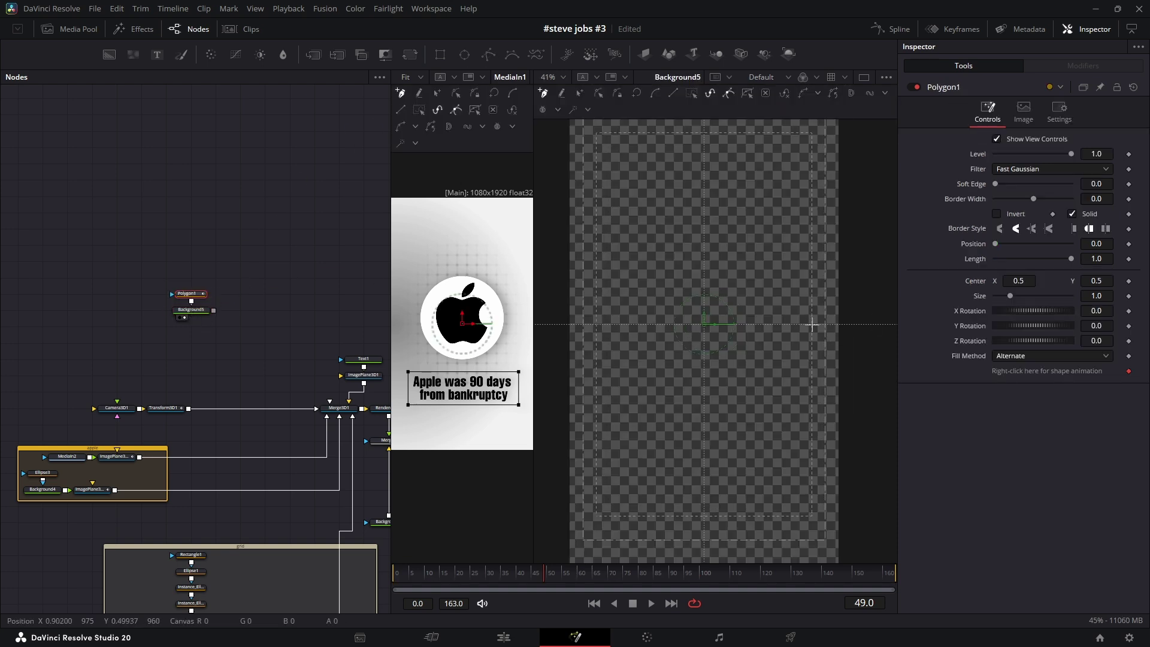
click(812, 324)
click(812, 385)
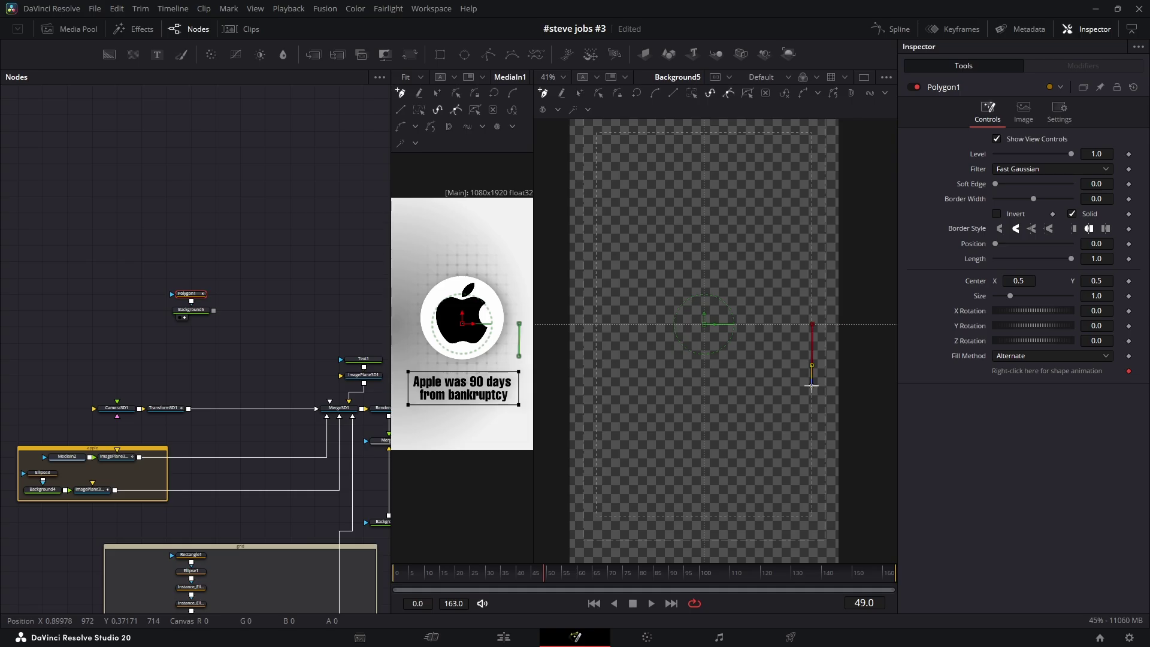
click(596, 385)
click(596, 324)
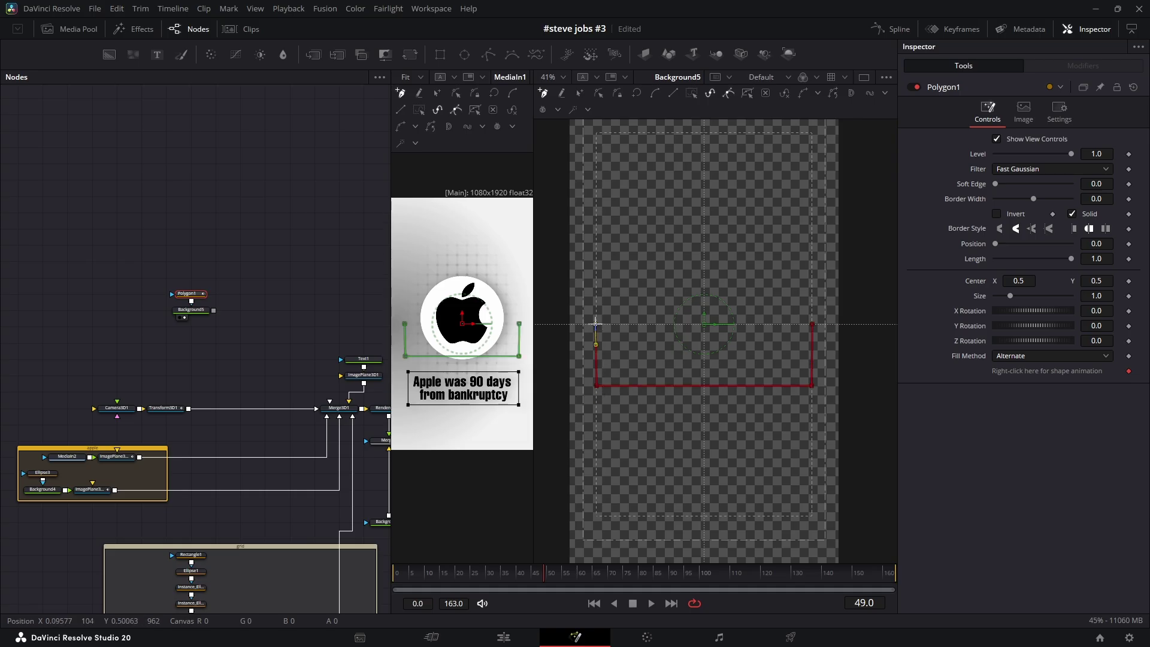
click(813, 324)
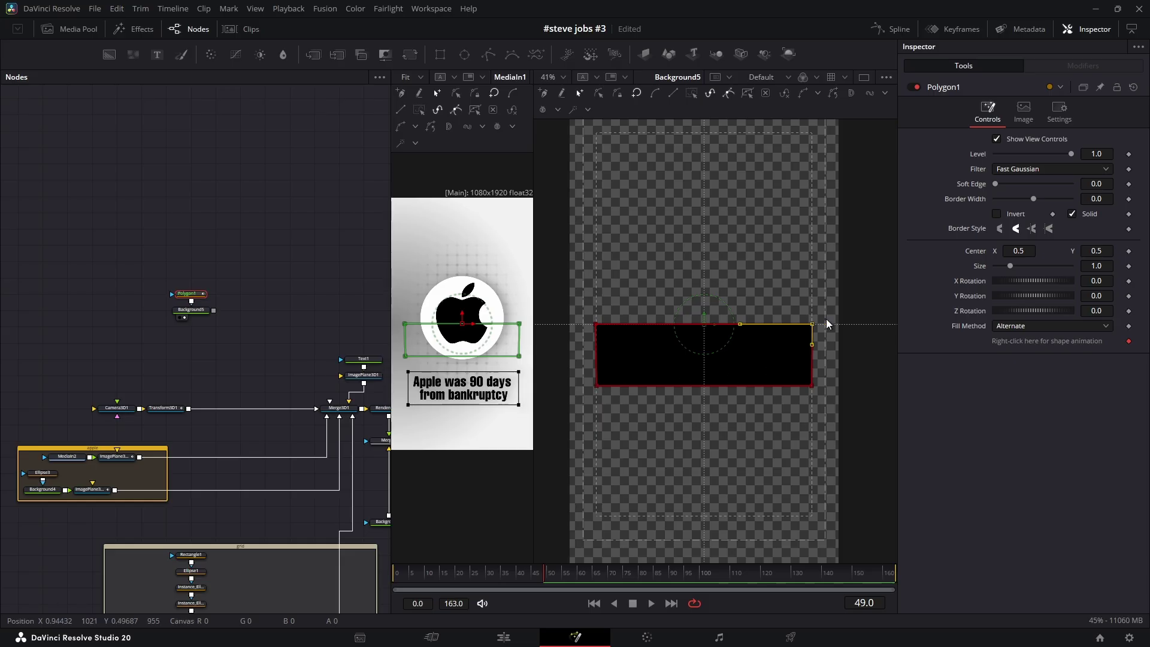
Step: Make the polygon a non-solid outline with a border width of 0.0142, and publish all four of its points
click(1071, 215)
drag(1091, 199, 1107, 199)
drag(849, 290, 566, 443)
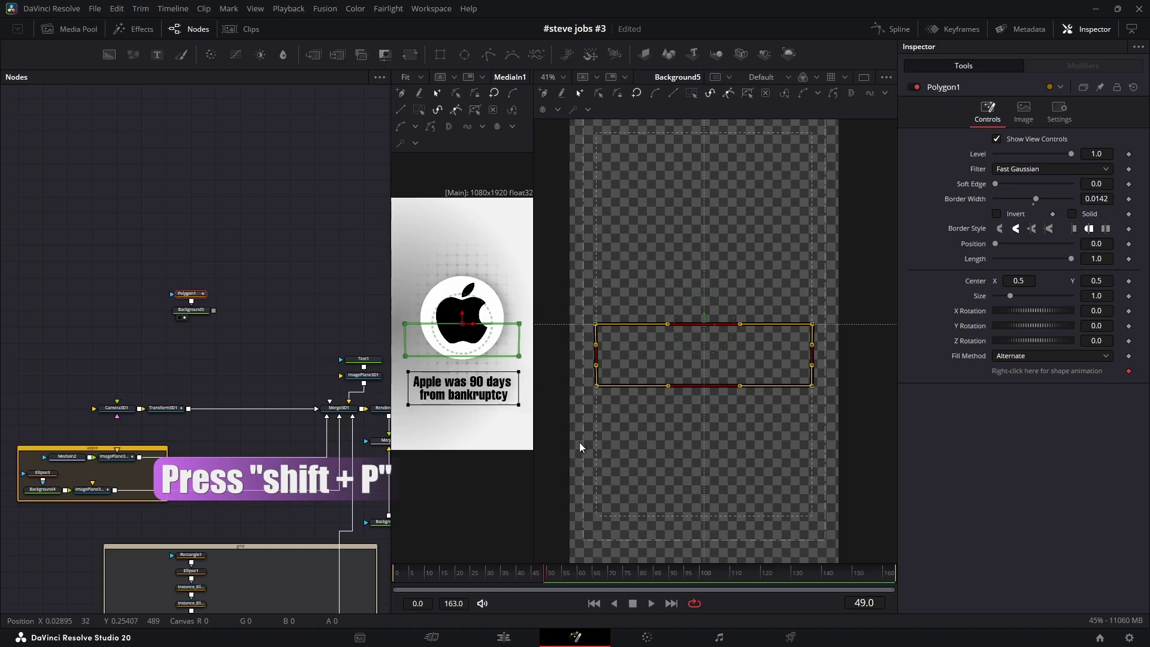
key(shift+p)
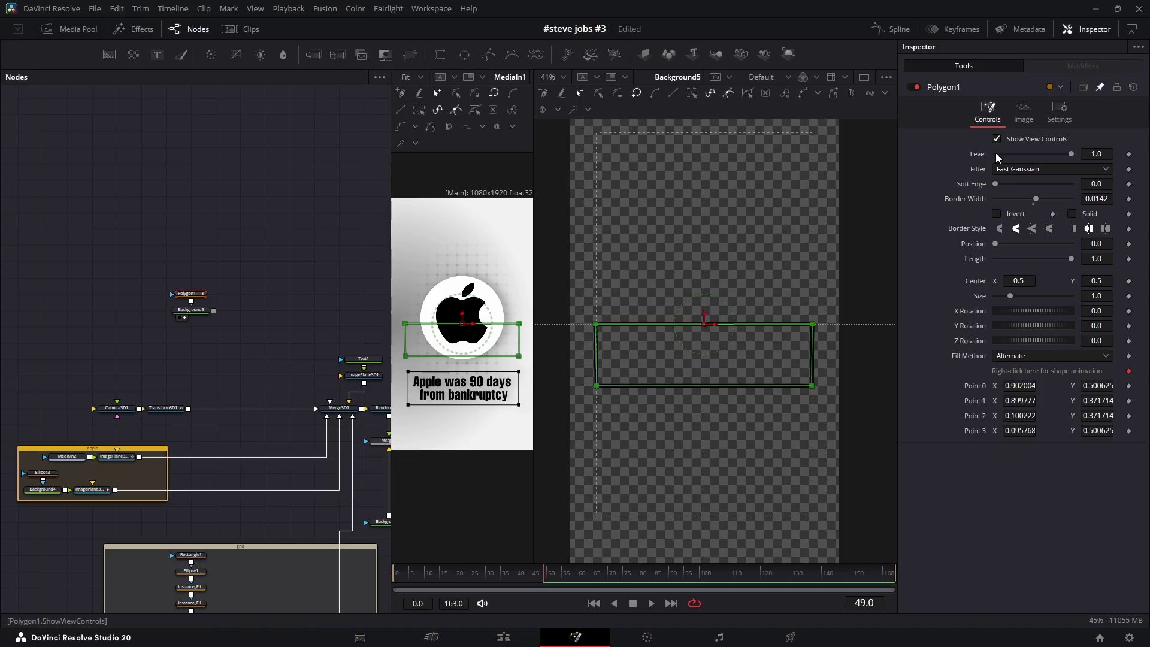
Step: Add a rectangle mask below the polygon, shrink it to about 0.046 by 0.027, and link its center to the polygon's Point 0 by expression
click(440, 55)
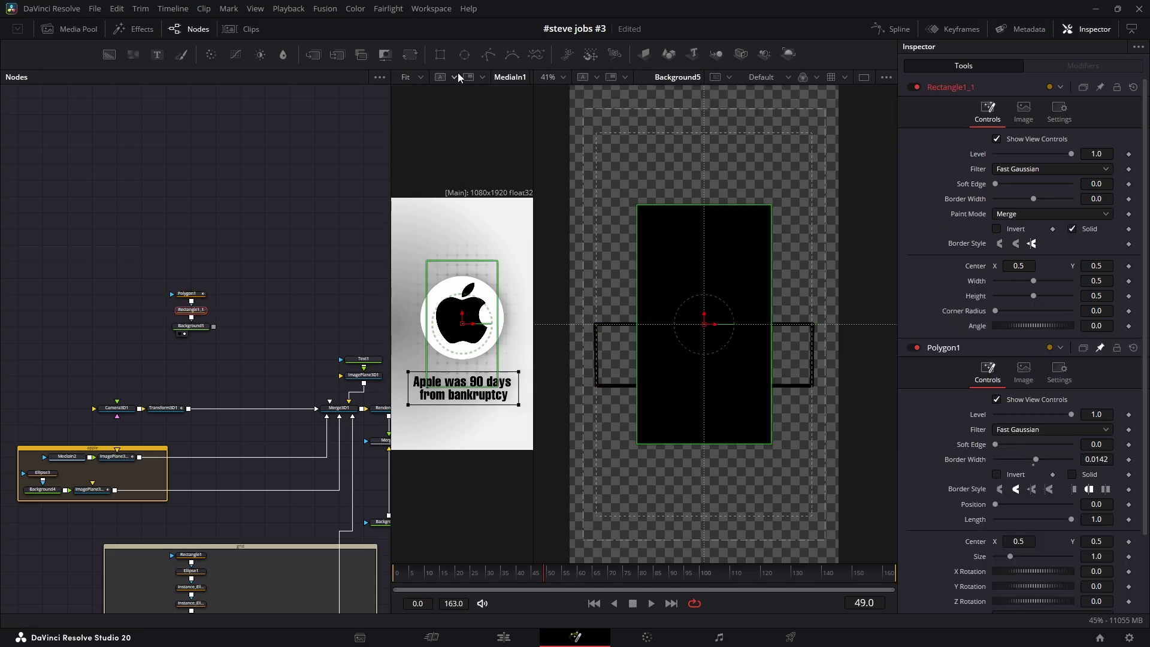
drag(774, 208, 707, 319)
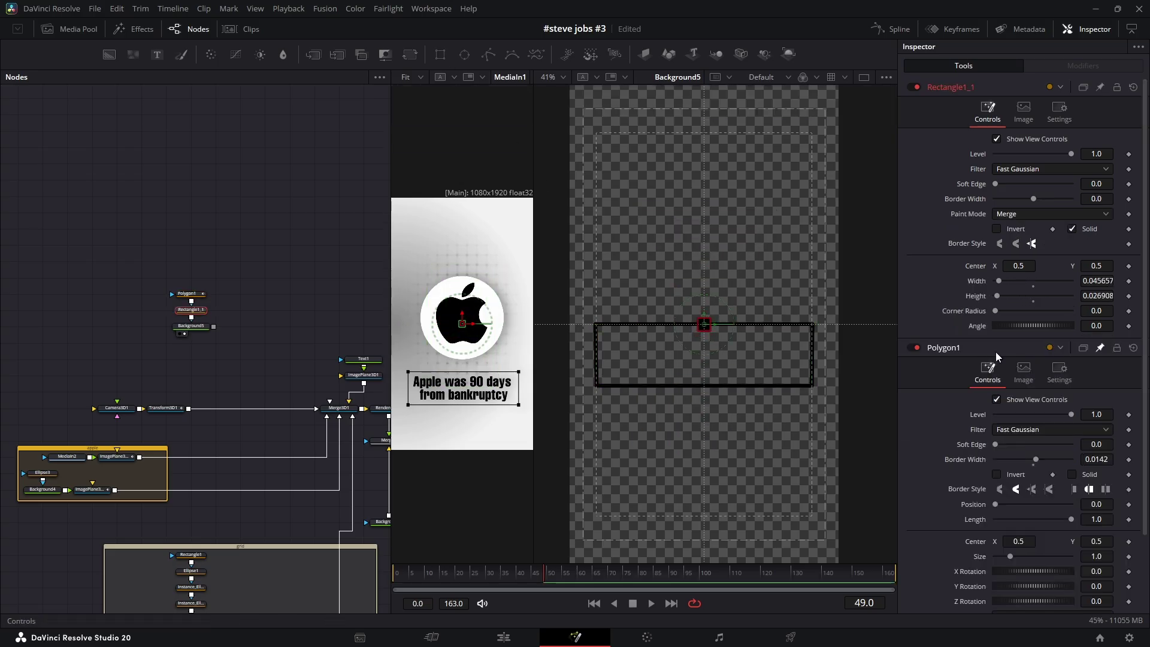
right_click(972, 266)
click(998, 403)
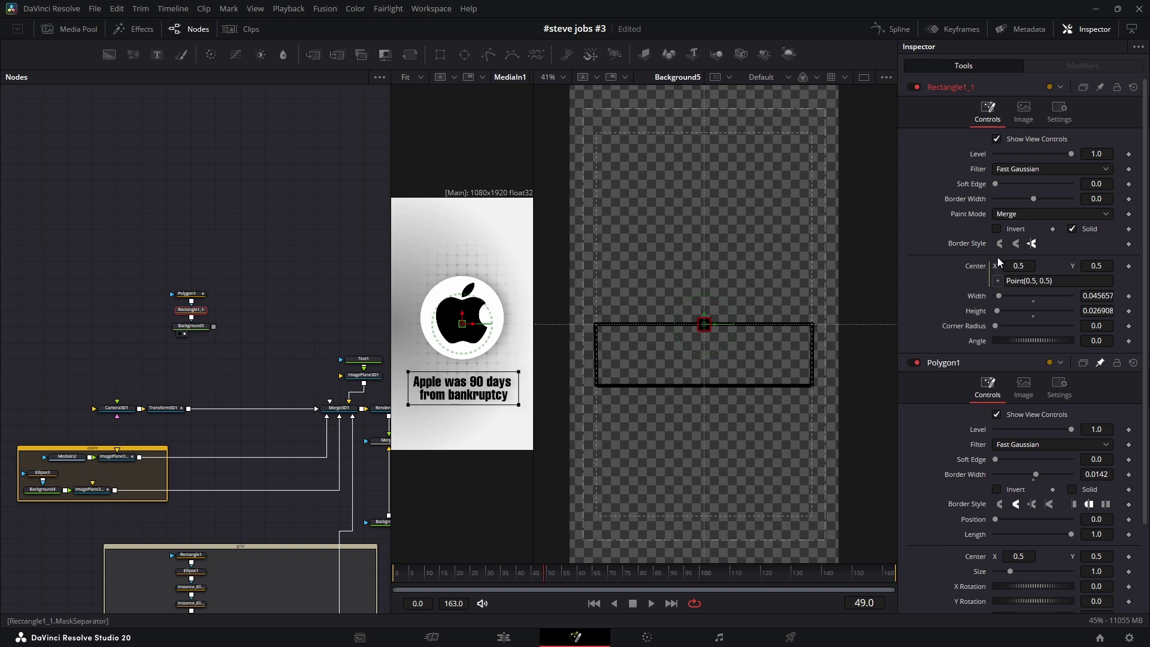
drag(998, 281, 977, 556)
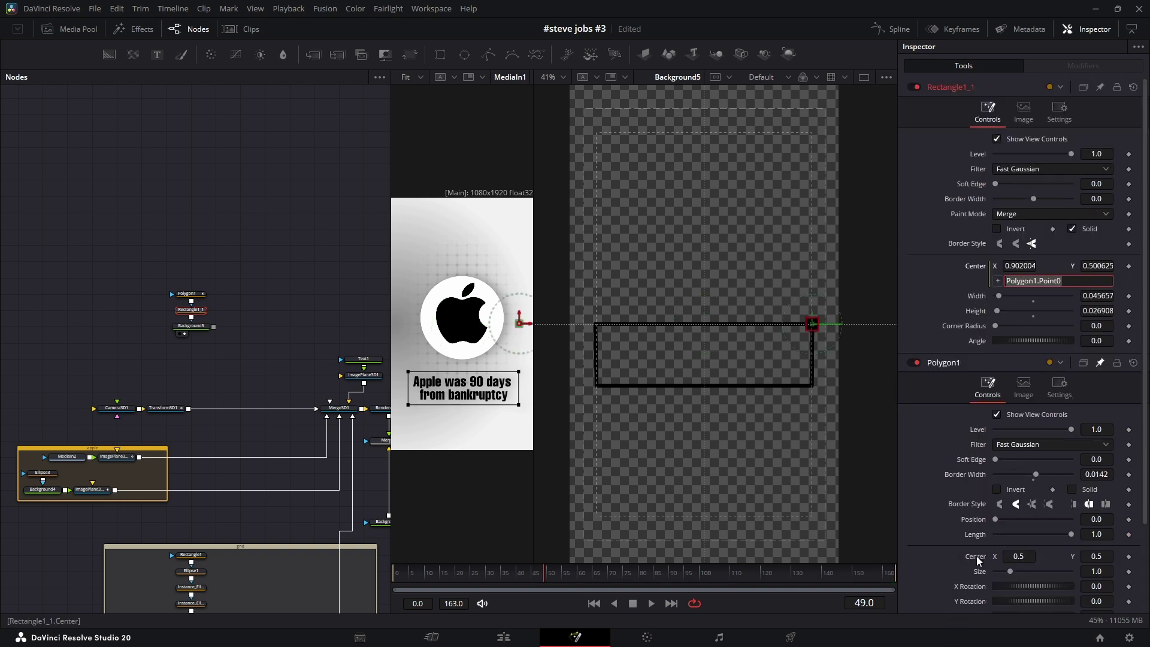
Step: Paste three instances of the corner rectangle mask into the mask chain above the background
click(199, 310)
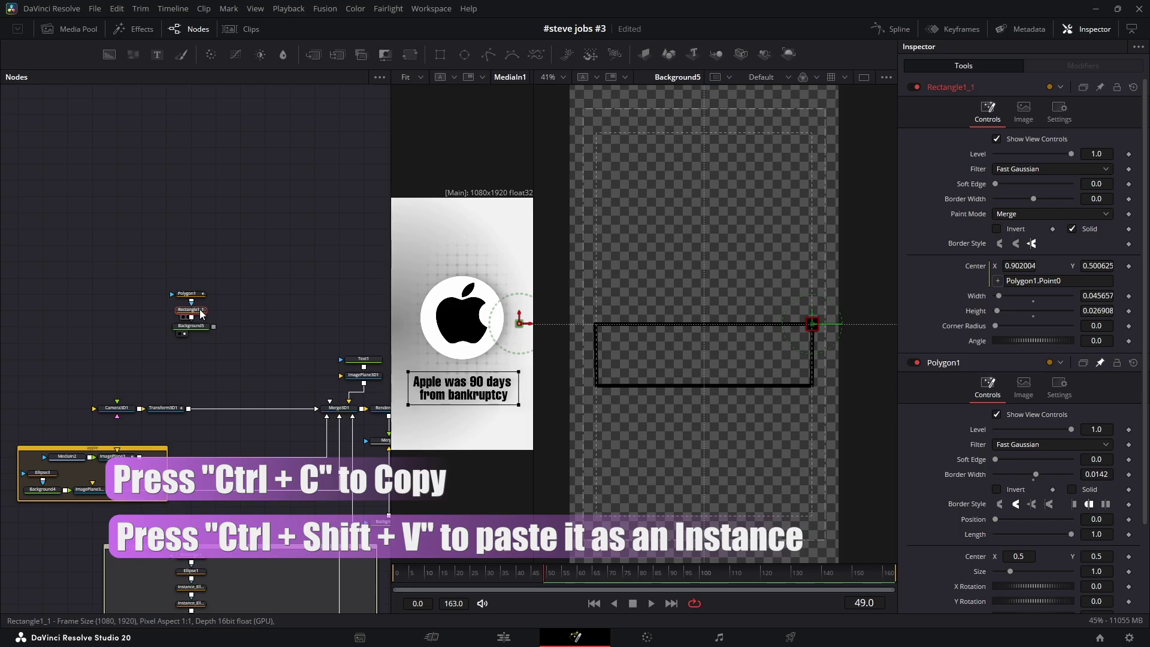
key(ctrl+c)
key(ctrl+shift+v)
key(ctrl+shift+v)
key(ctrl+shift+v)
Step: Deinstance the centers of the first two rectangle copies and link them to the polygon's Point 1 and Point 2
right_click(979, 269)
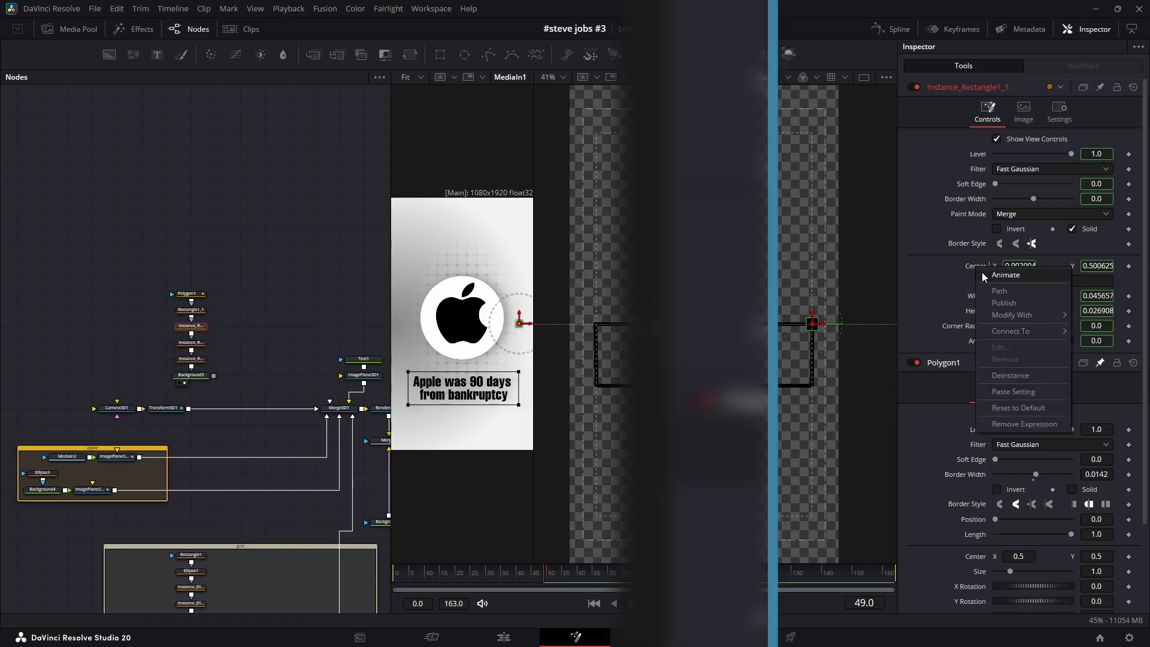
click(1000, 376)
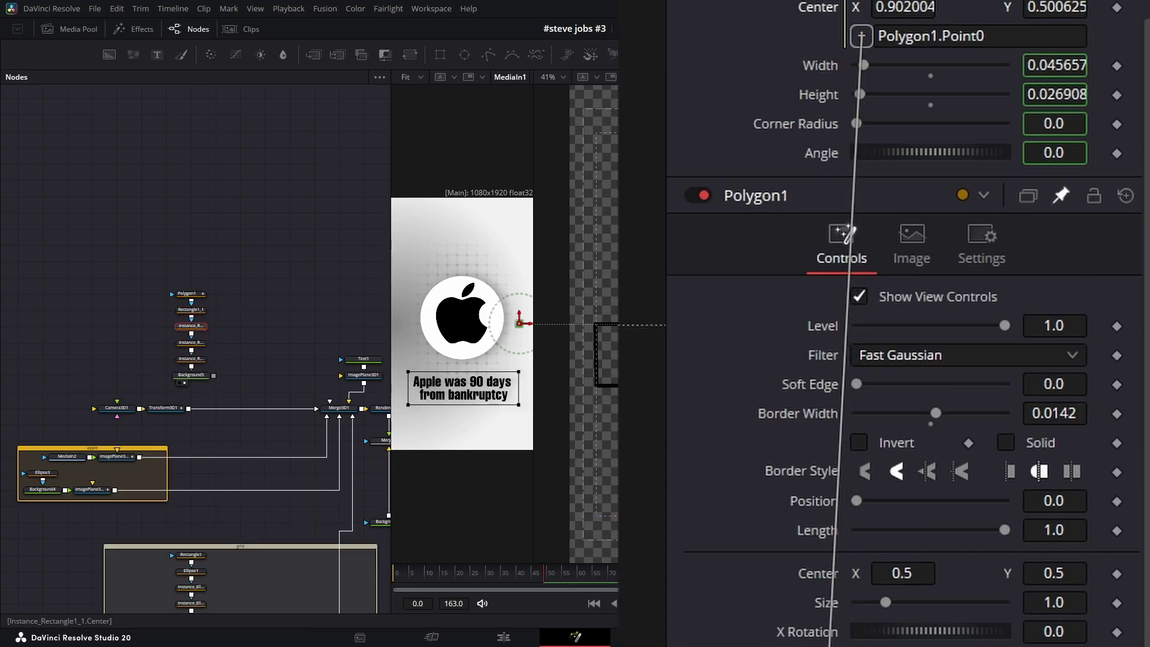
right_click(824, 214)
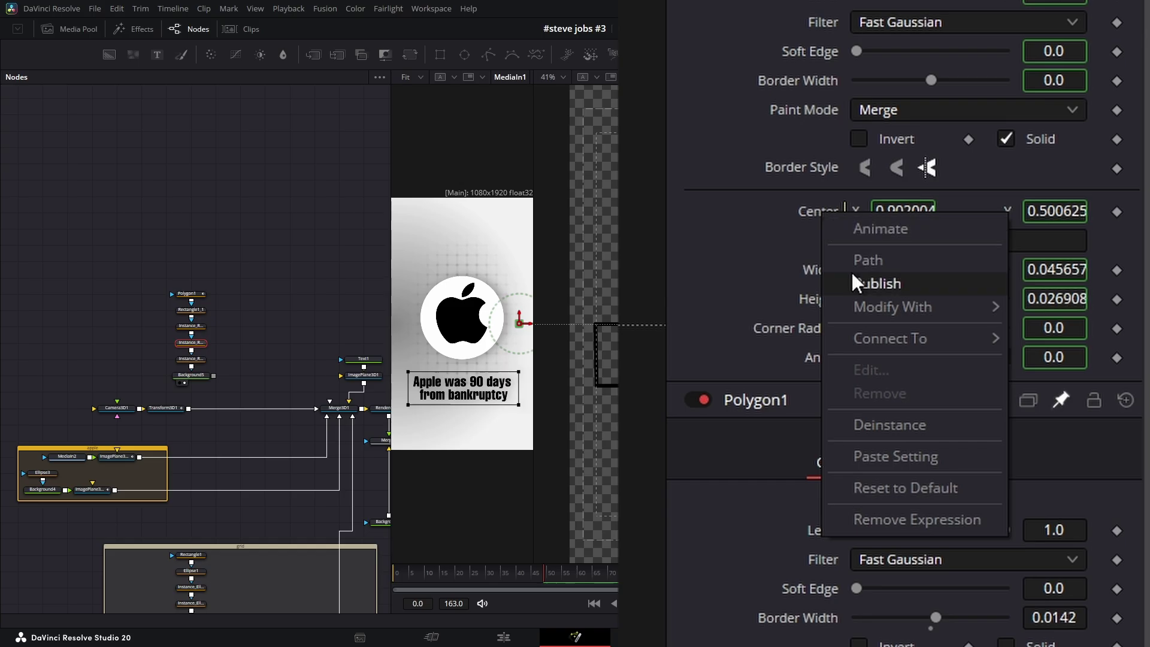
click(874, 434)
click(1007, 234)
key(BackSpace)
text(2)
key(Return)
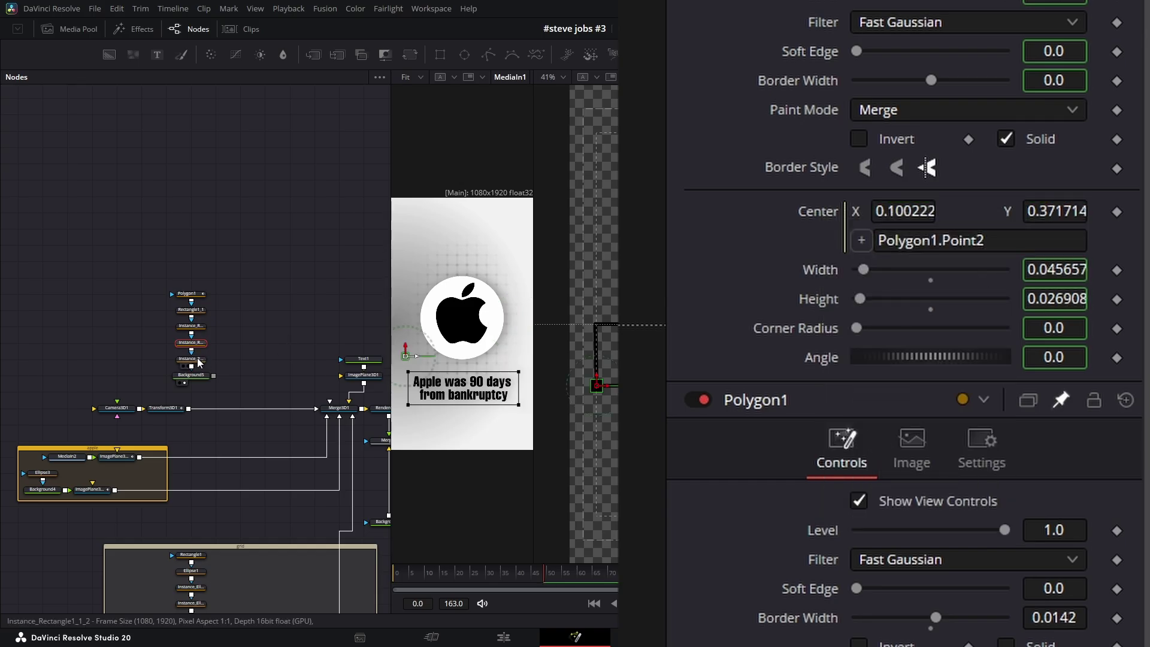
Step: Set the third rectangle copy's center expression to Polygon1.Point3
key(BackSpace)
text(0)
key(Return)
click(1023, 237)
key(BackSpace)
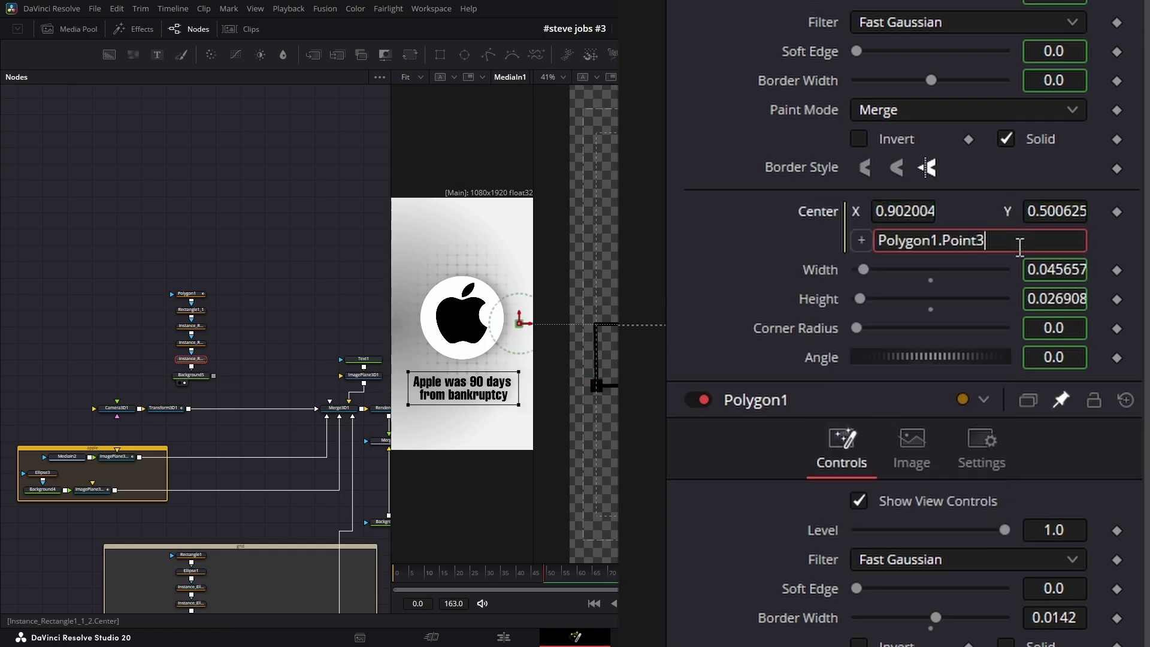
text(3)
key(Return)
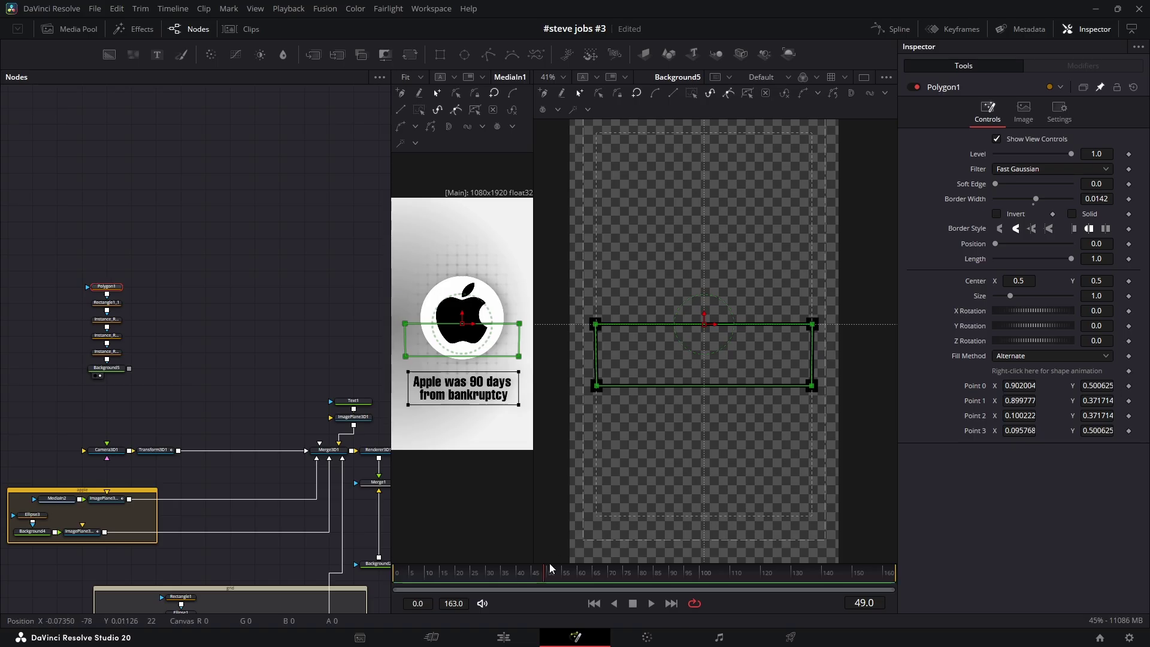
Step: Keyframe all four published polygon points at frame 41
drag(542, 569, 521, 571)
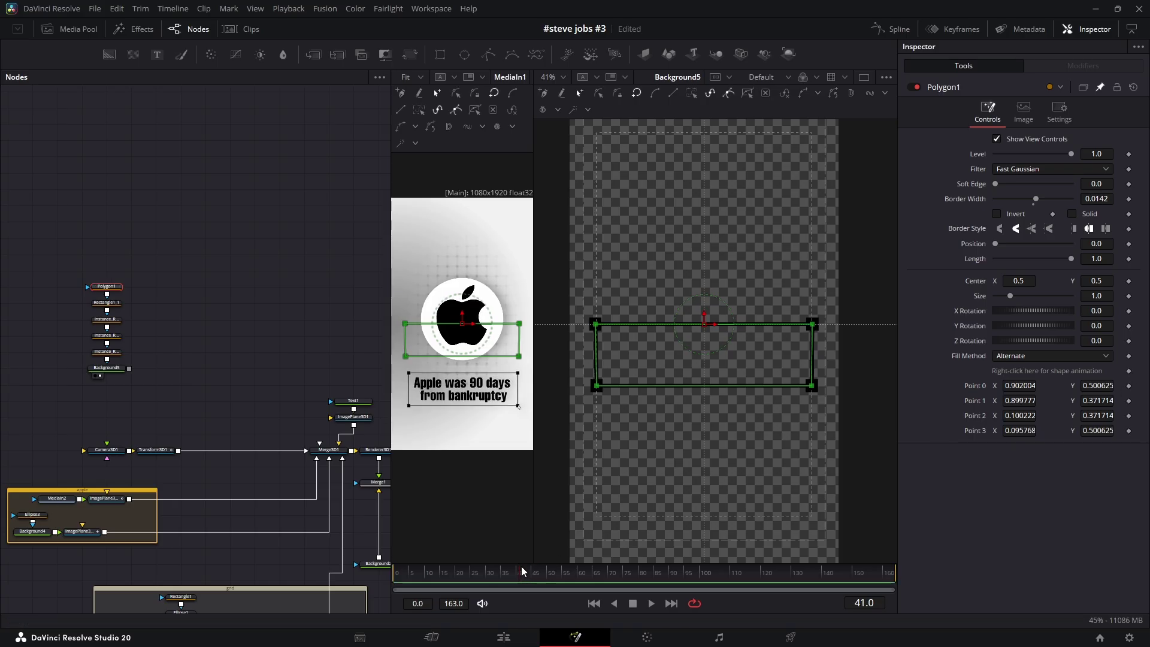
click(1129, 386)
click(1129, 401)
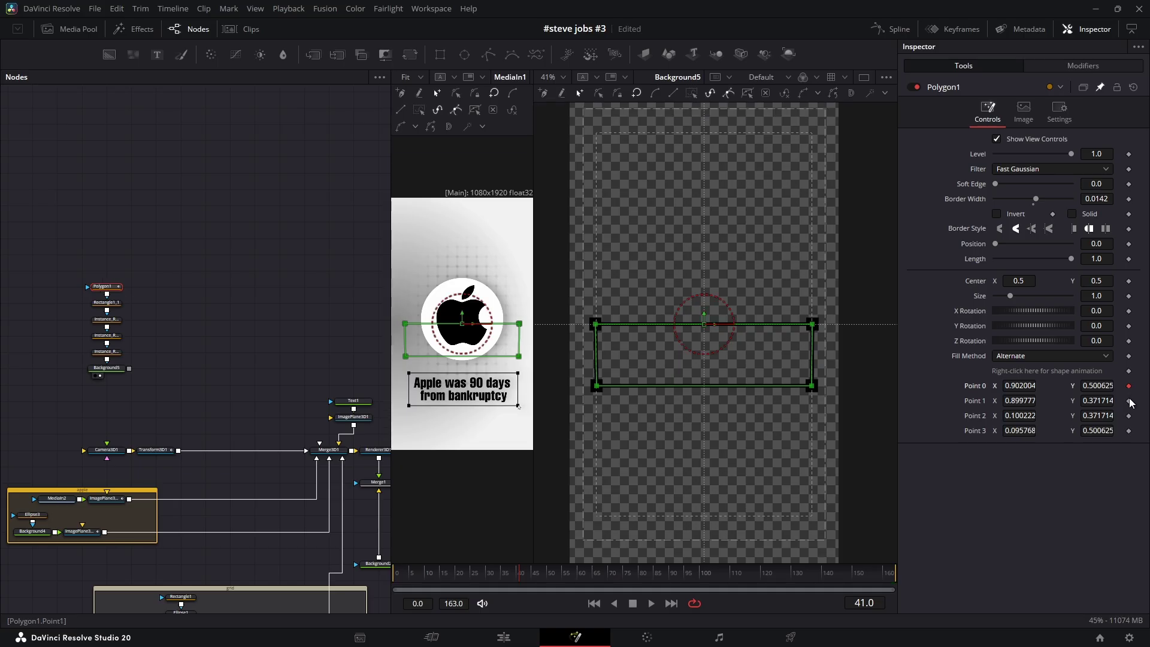
click(1129, 416)
click(1129, 431)
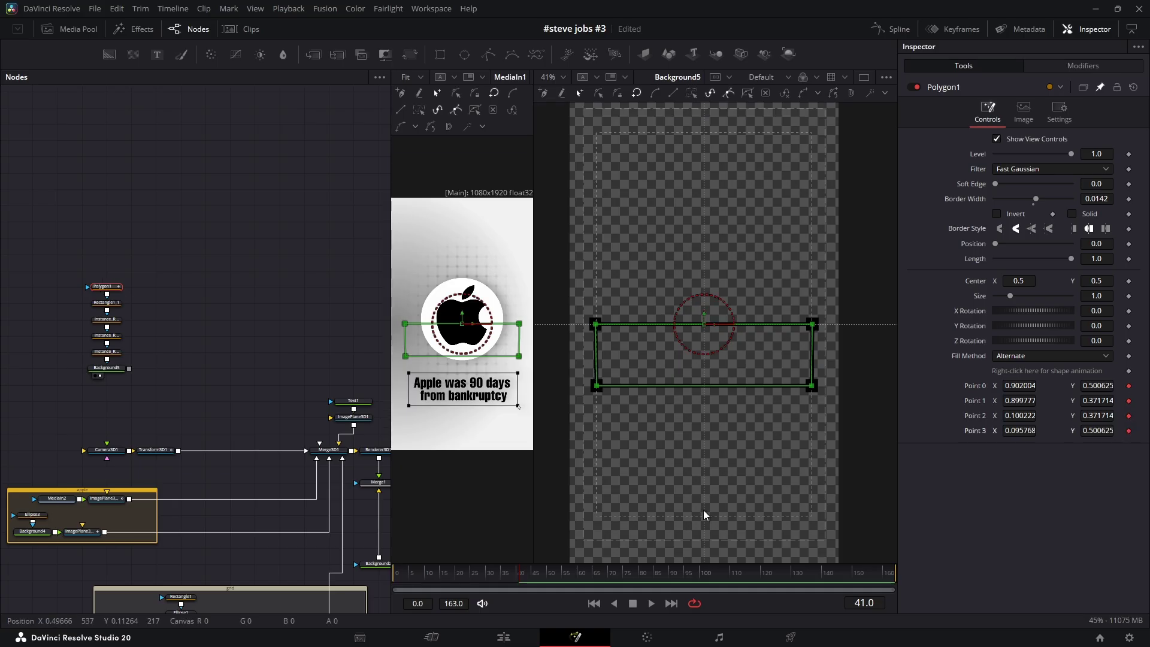
Step: At frame 22, collapse the polygon's points onto the box's upper-left corner with the shape box, preview the growth, and save the project
drag(510, 574, 462, 577)
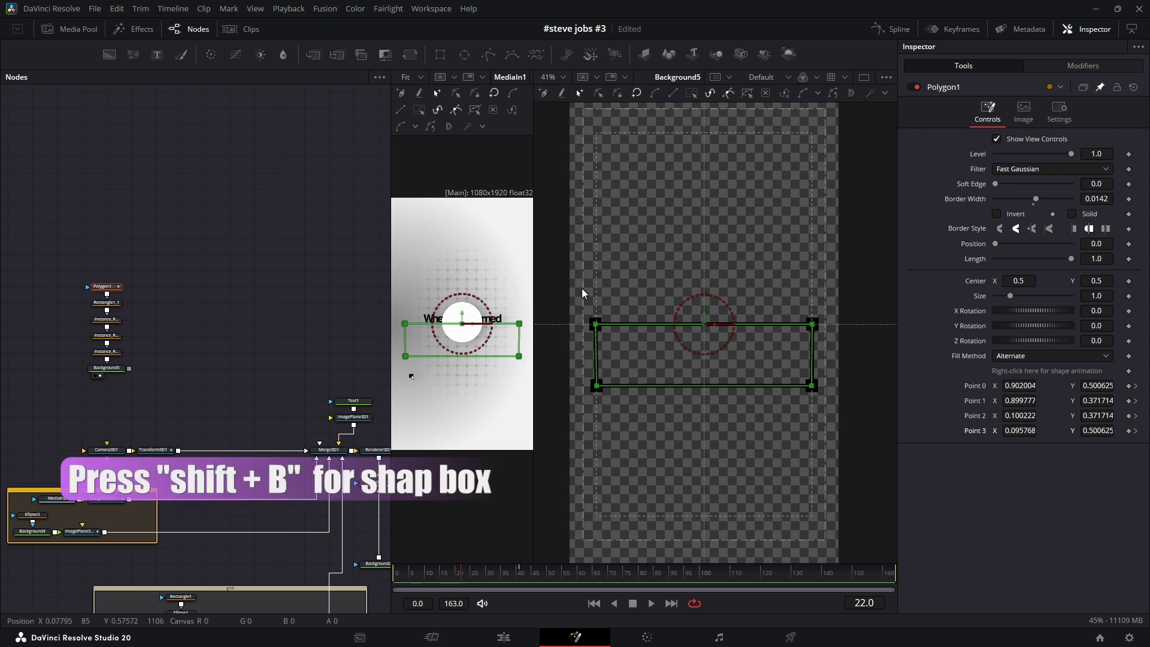
key(shift+b)
drag(812, 385, 600, 334)
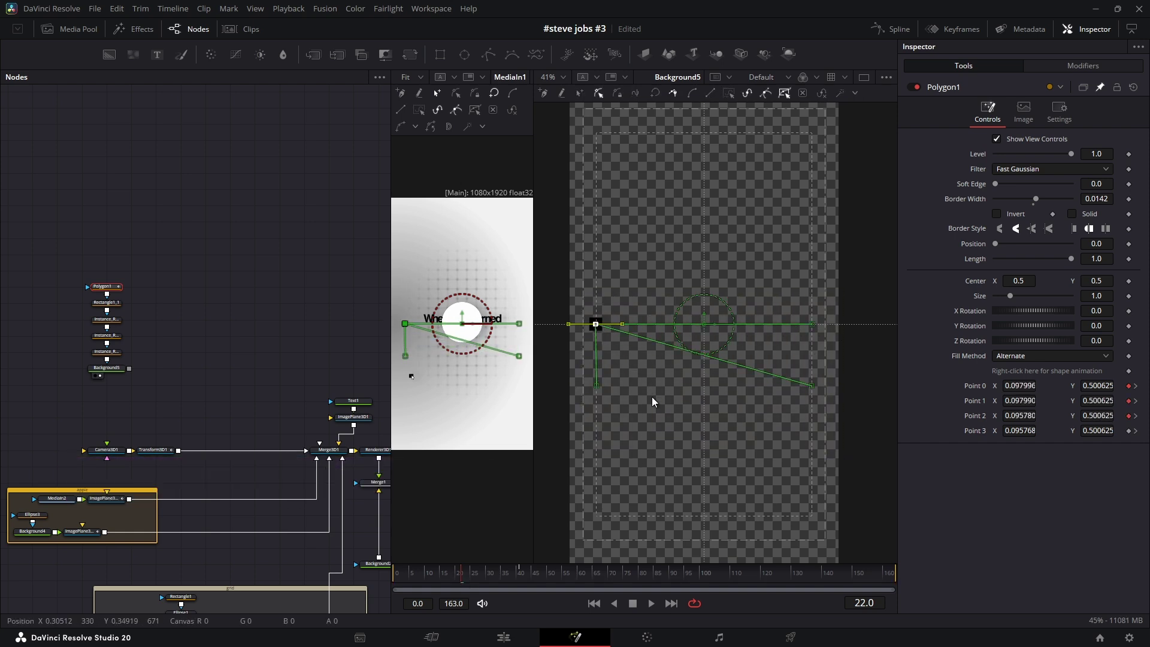
drag(466, 576, 516, 578)
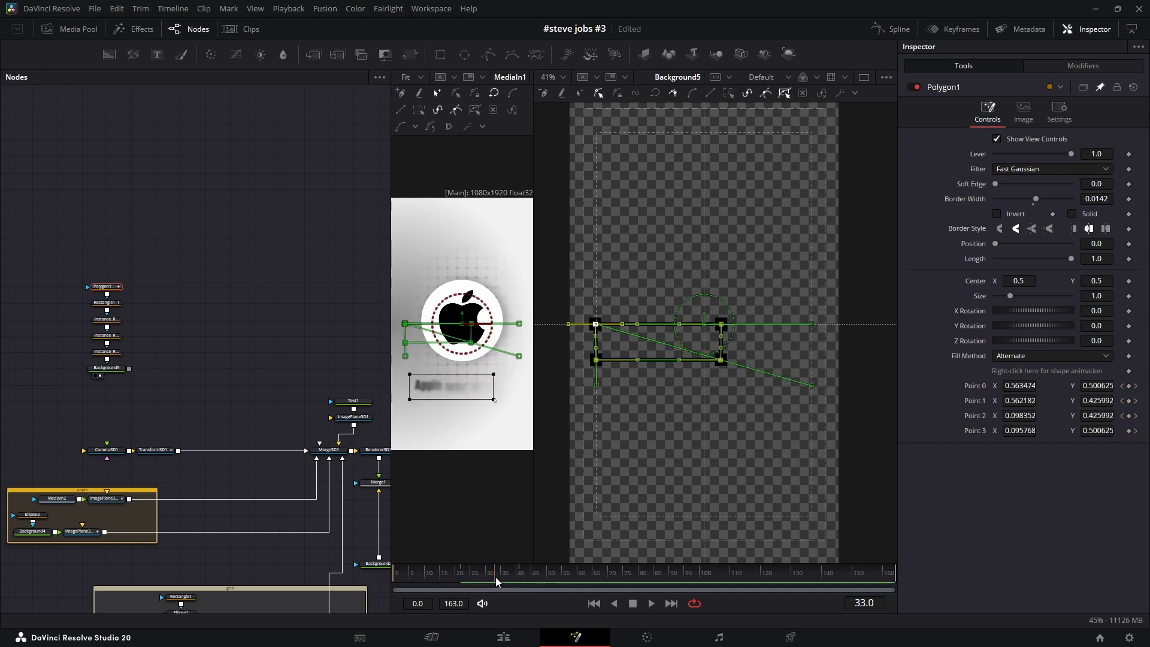
key(ctrl+s)
Step: Add the mouse cursor image from the media pool's image bin and merge it over the outlined box's background
click(90, 29)
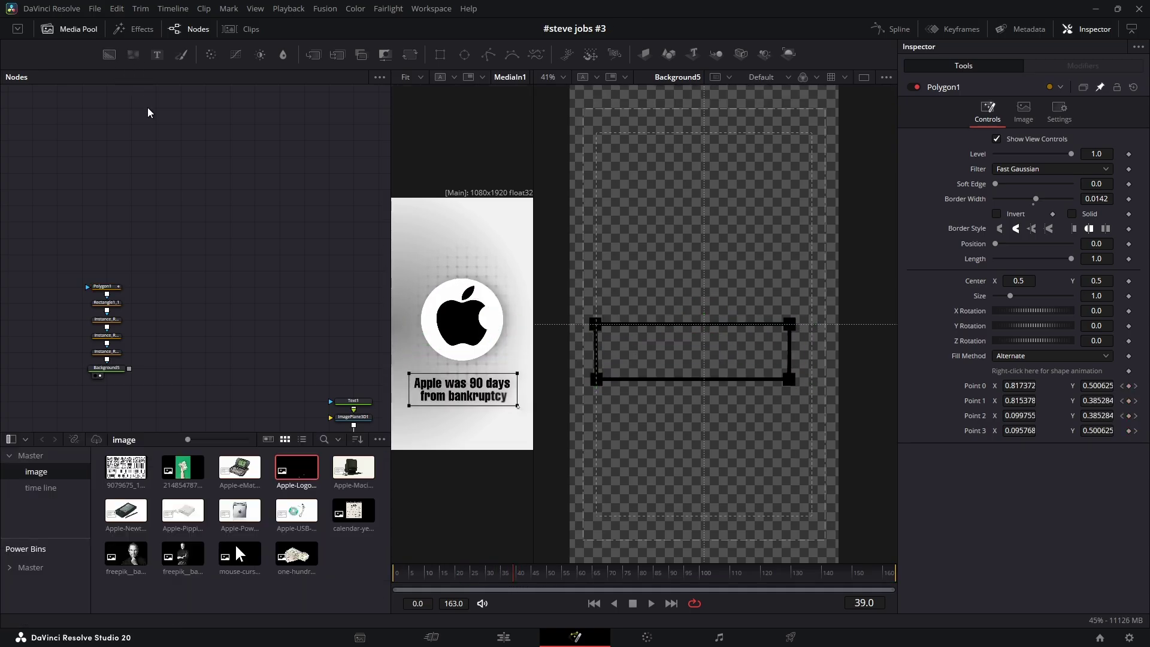
drag(238, 554, 129, 368)
click(78, 29)
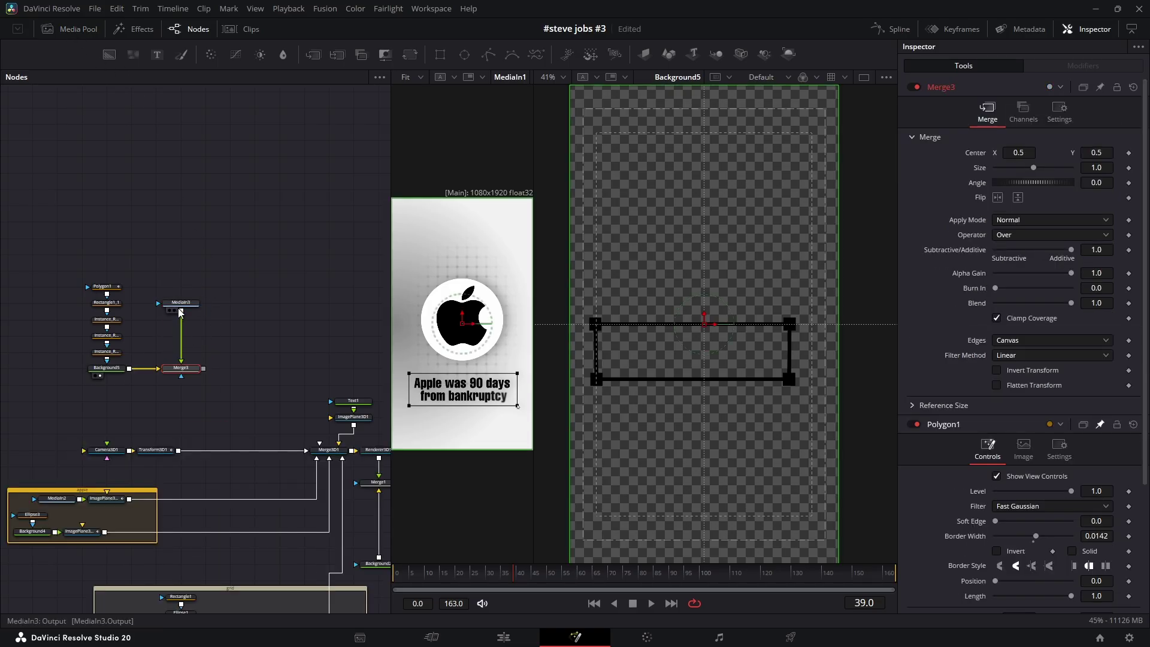
Step: Add a Transform to the mouse cursor image, set its size to 0.25, and move its pivot to the cursor's tip
click(197, 306)
click(410, 54)
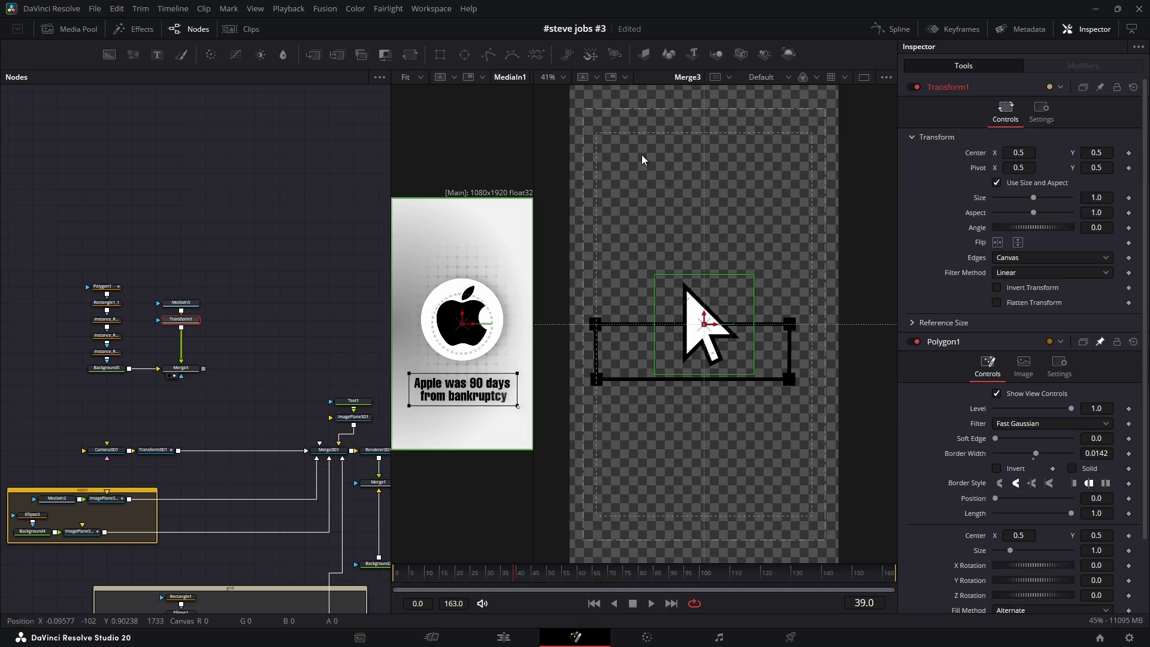
drag(1033, 198, 1005, 194)
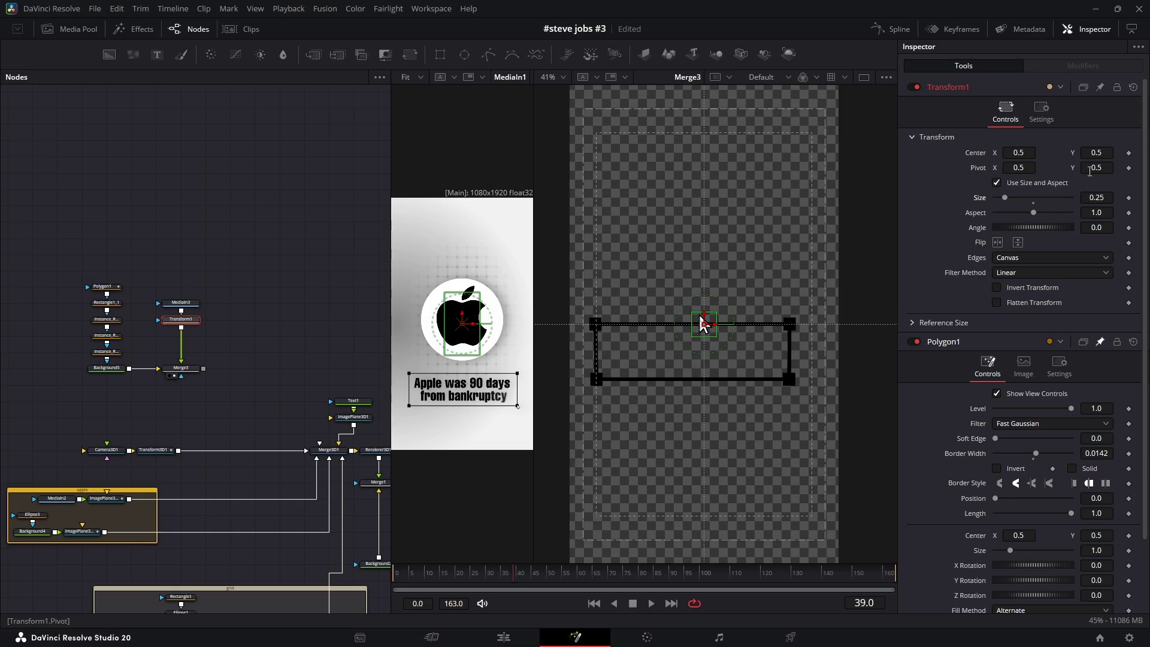
drag(702, 323, 698, 294)
scroll(698, 294, up, 5)
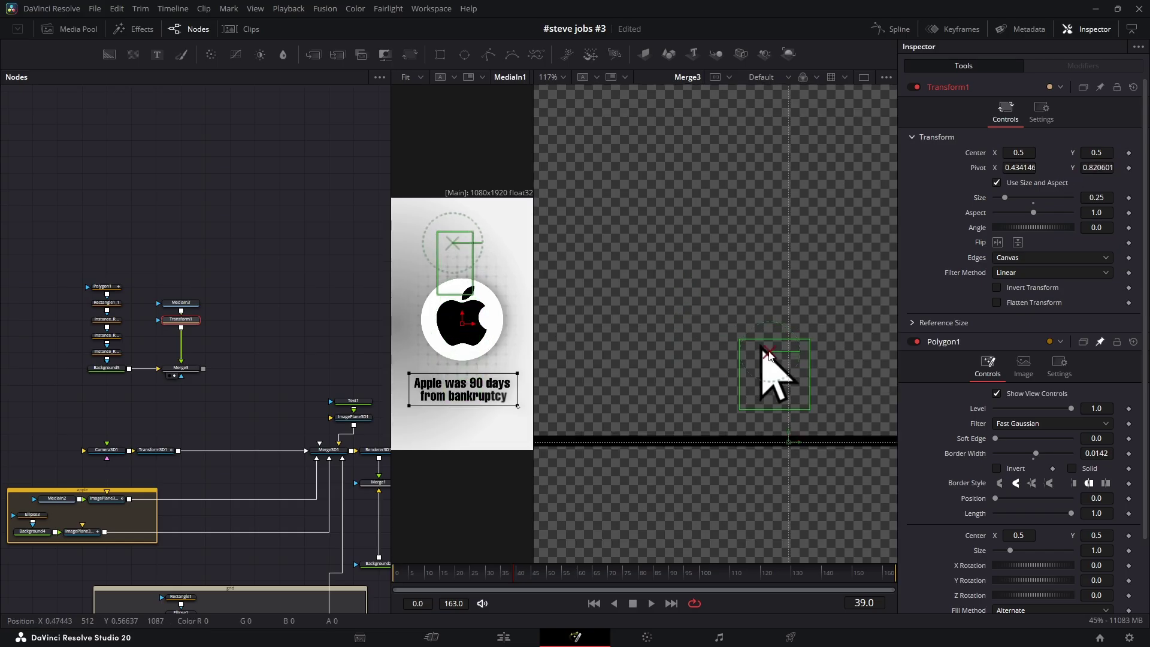
drag(762, 346, 738, 351)
scroll(738, 359, down, 5)
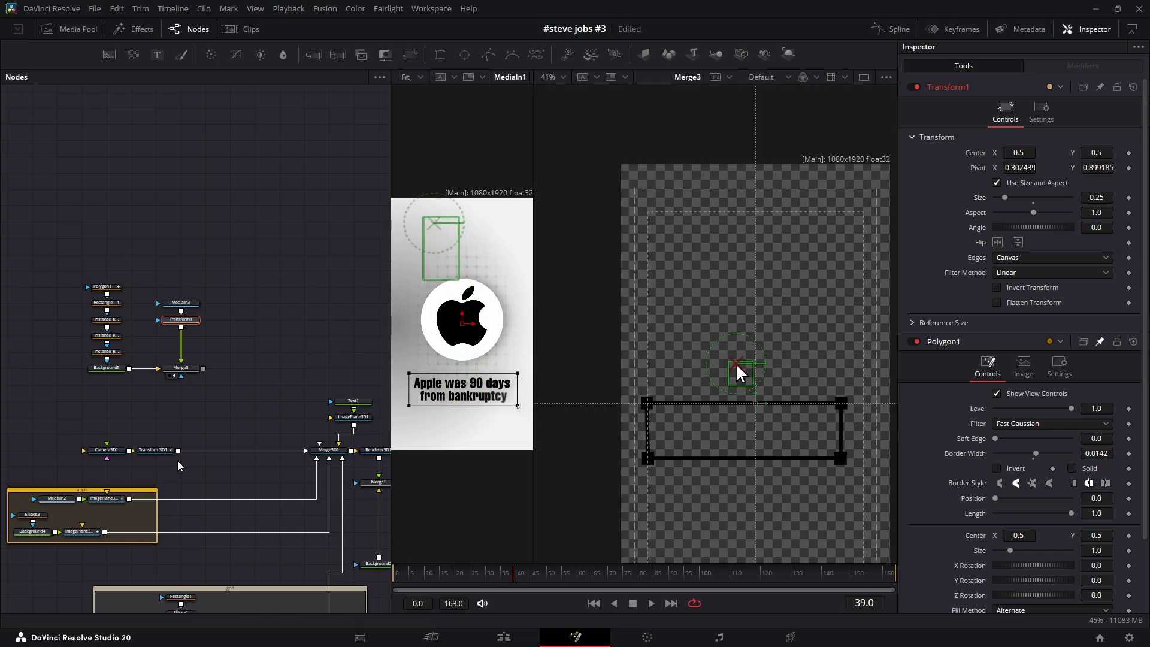
Step: At frame 41, place the mouse cursor's tip on the box's lower-right corner with the Transform and keyframe its center
click(103, 287)
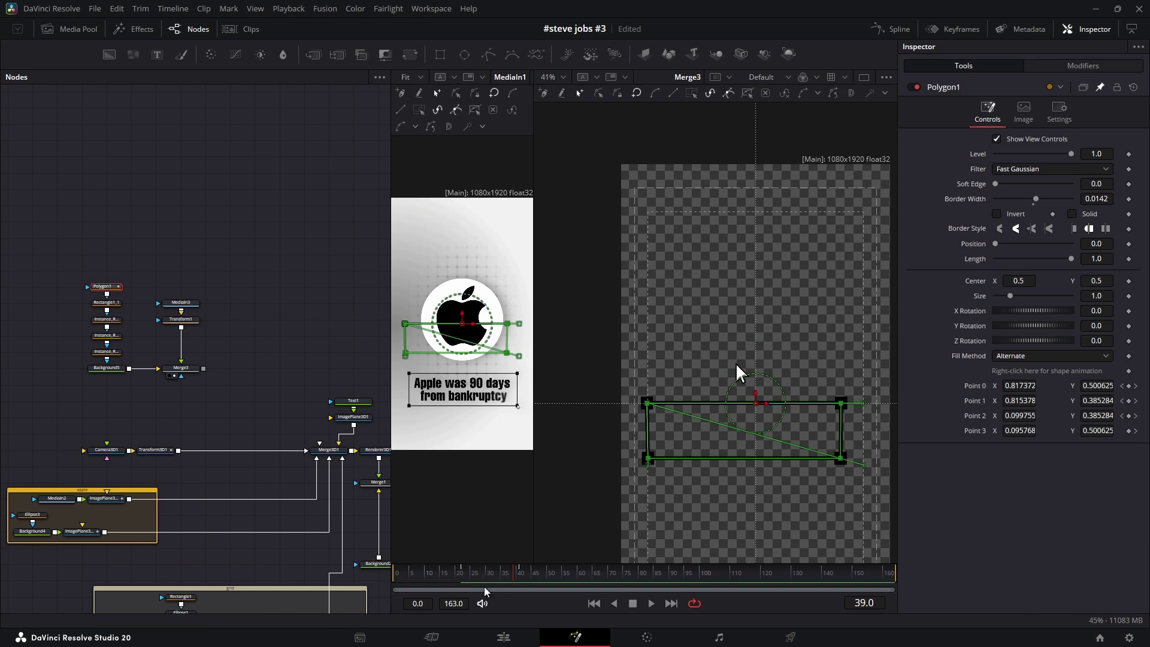
click(519, 575)
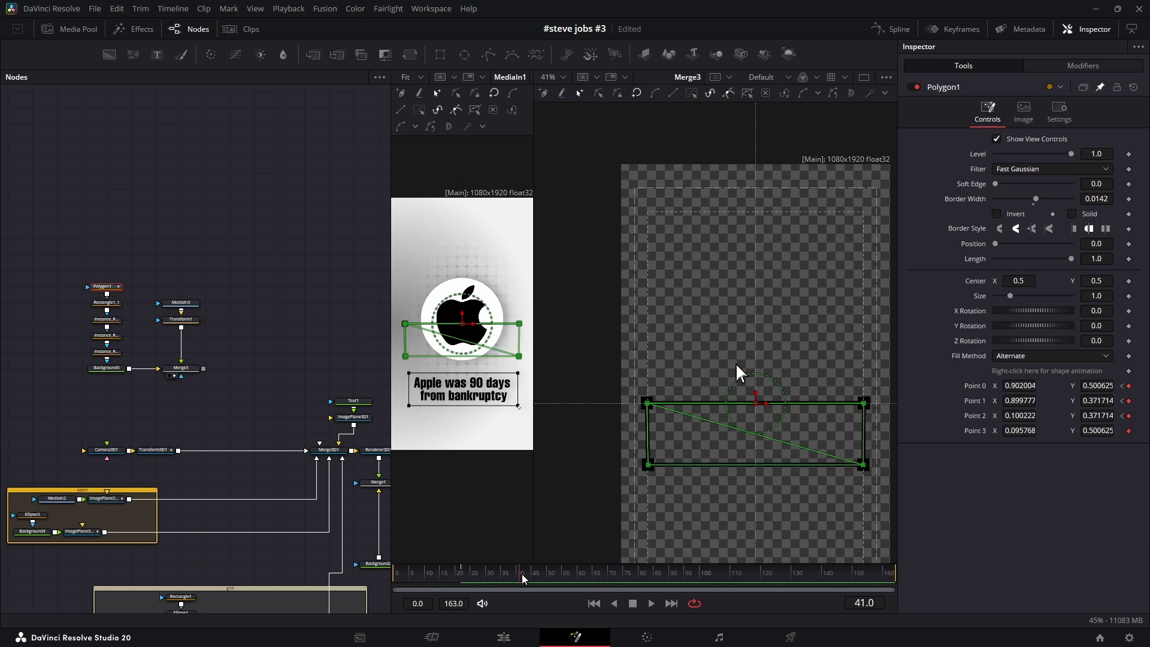
drag(736, 362, 724, 260)
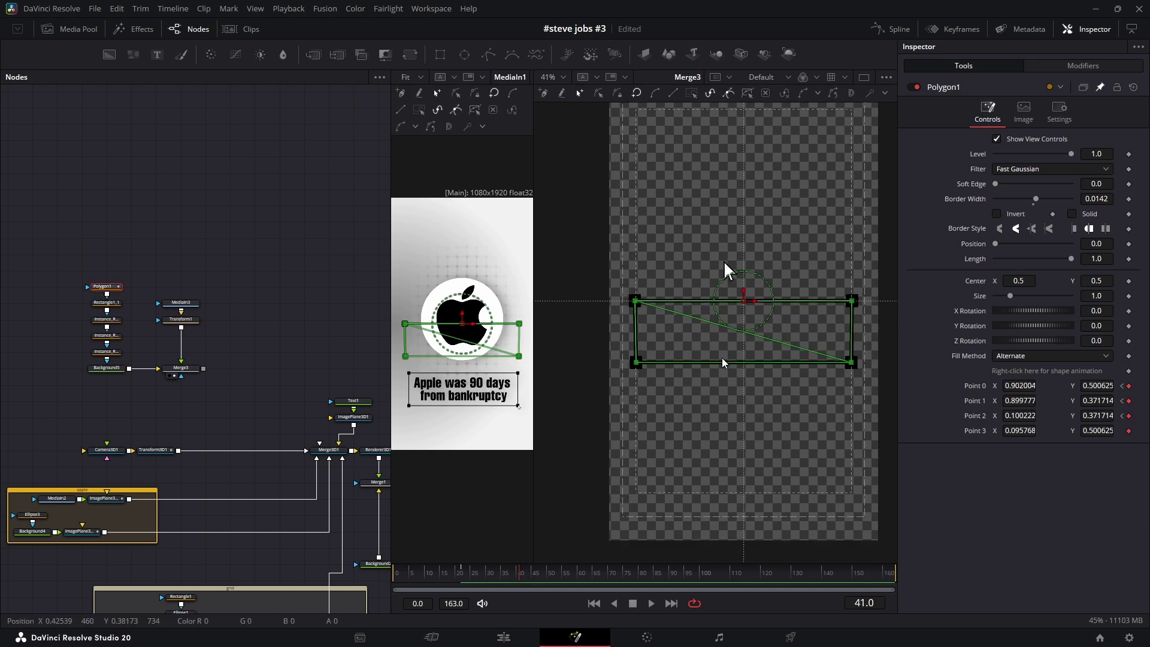
click(190, 323)
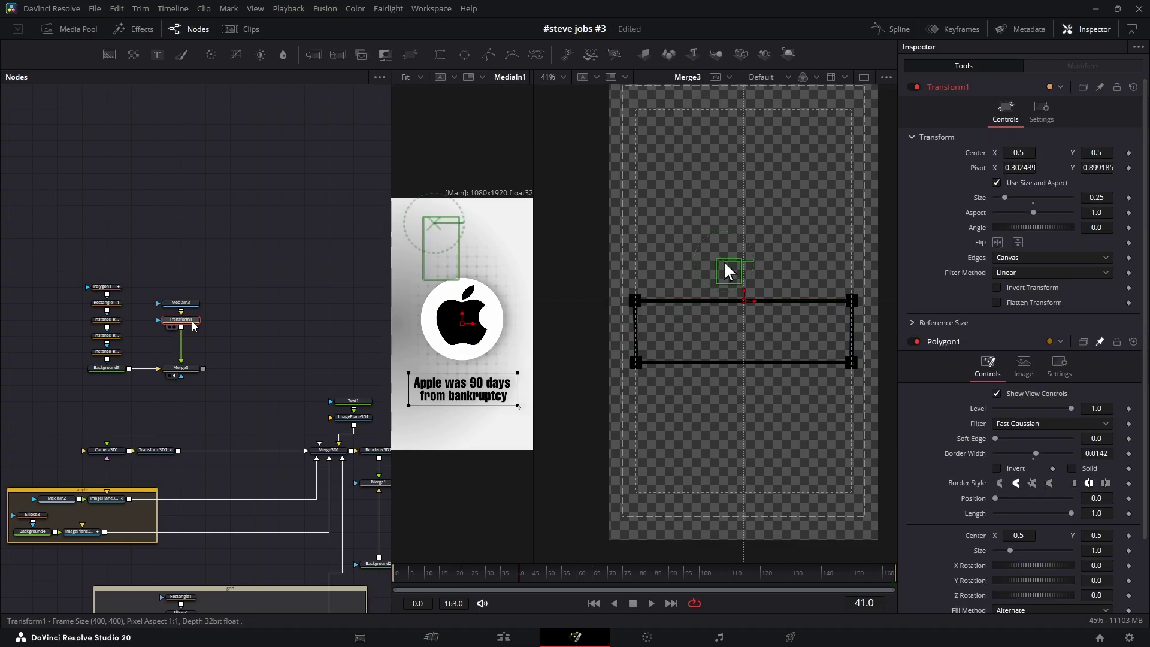
drag(749, 306, 872, 403)
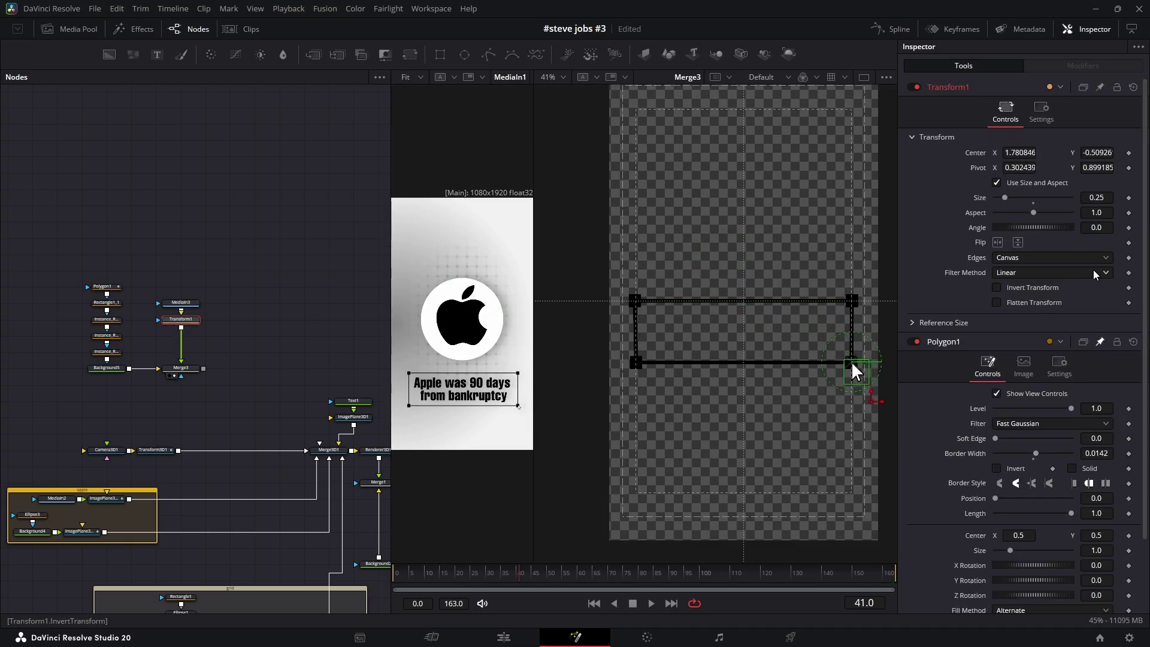
click(1129, 154)
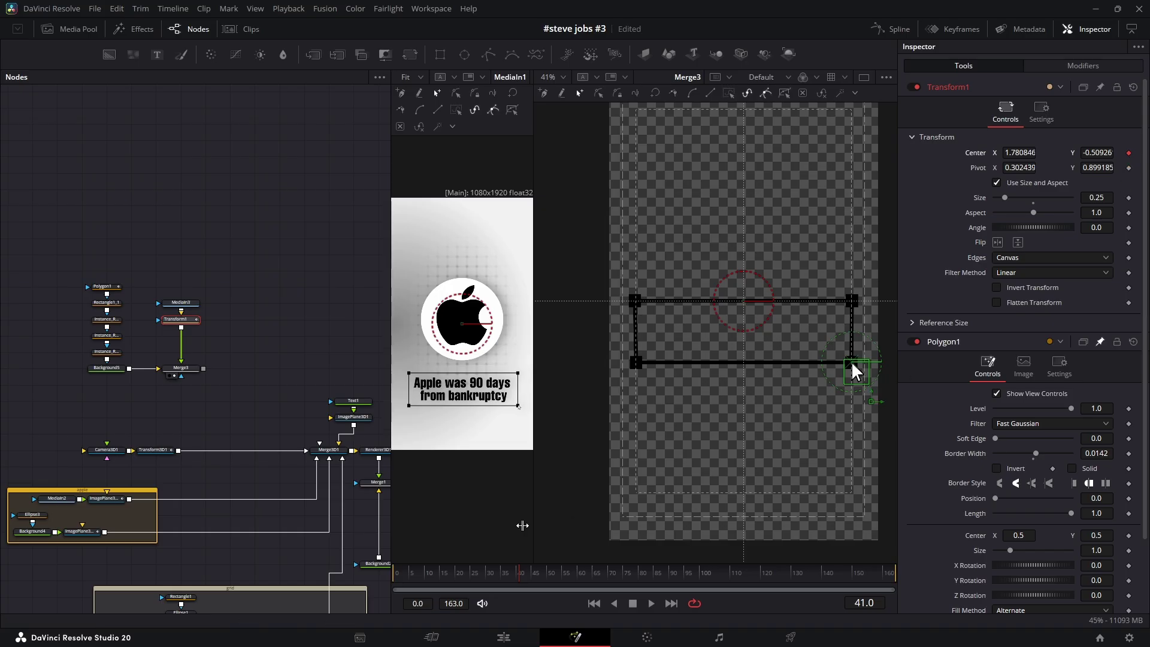
Step: At frame 22, move the mouse cursor's tip to the collapsed box's upper-left corner with the same Transform
click(102, 287)
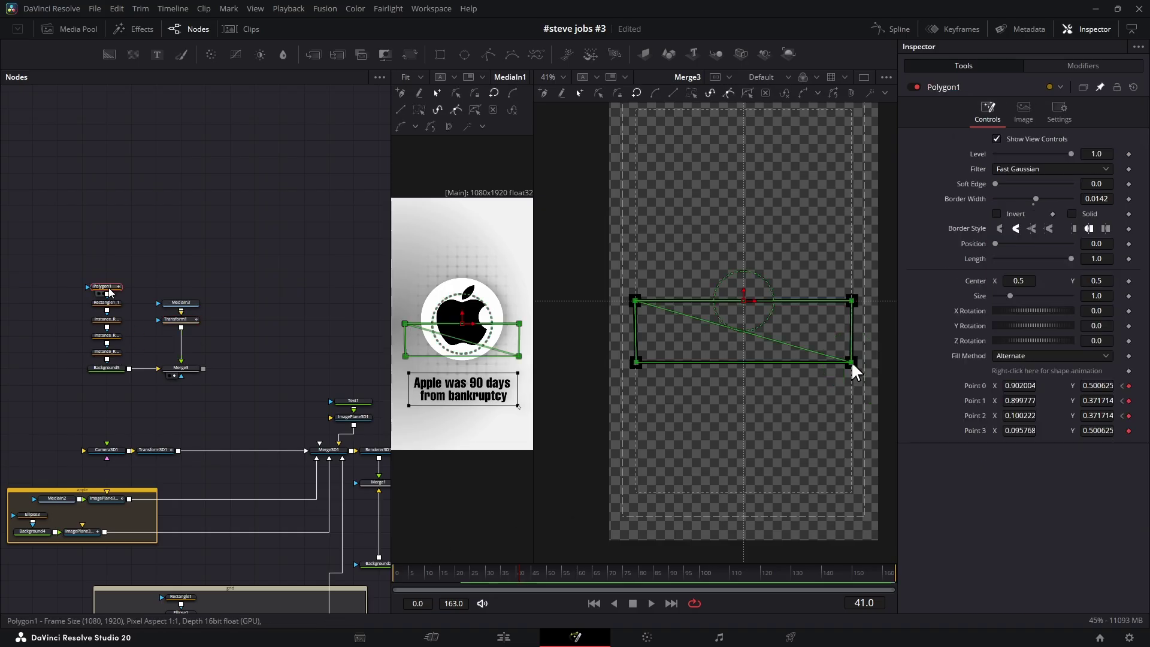
click(463, 577)
click(180, 319)
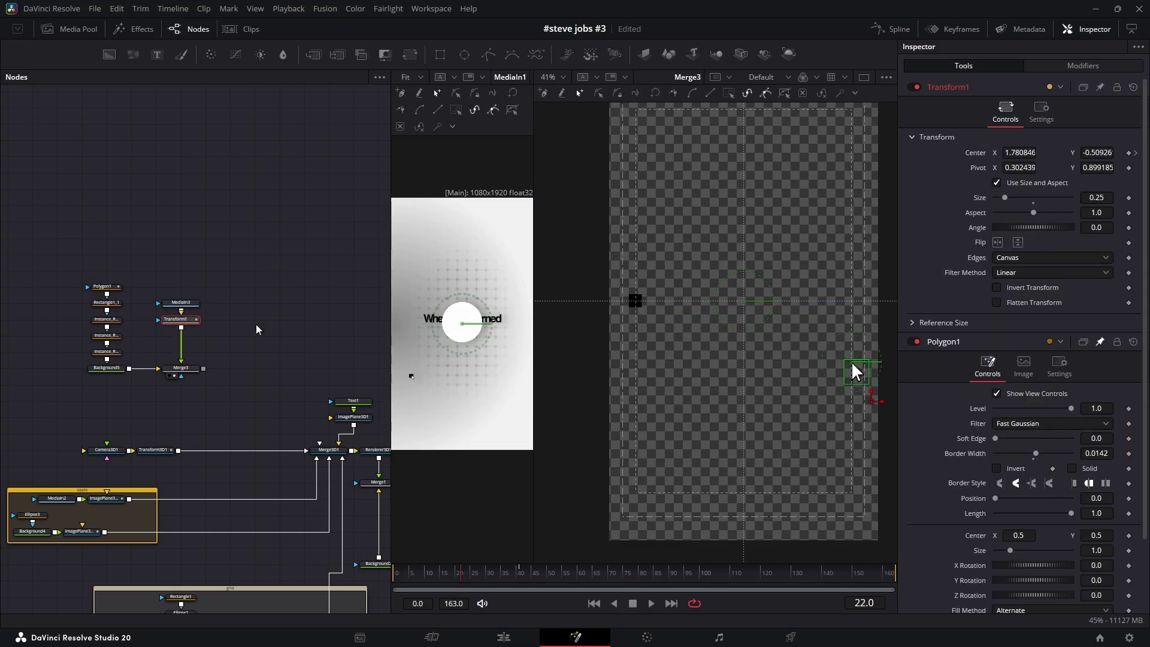
drag(851, 361, 641, 304)
drag(659, 347, 655, 341)
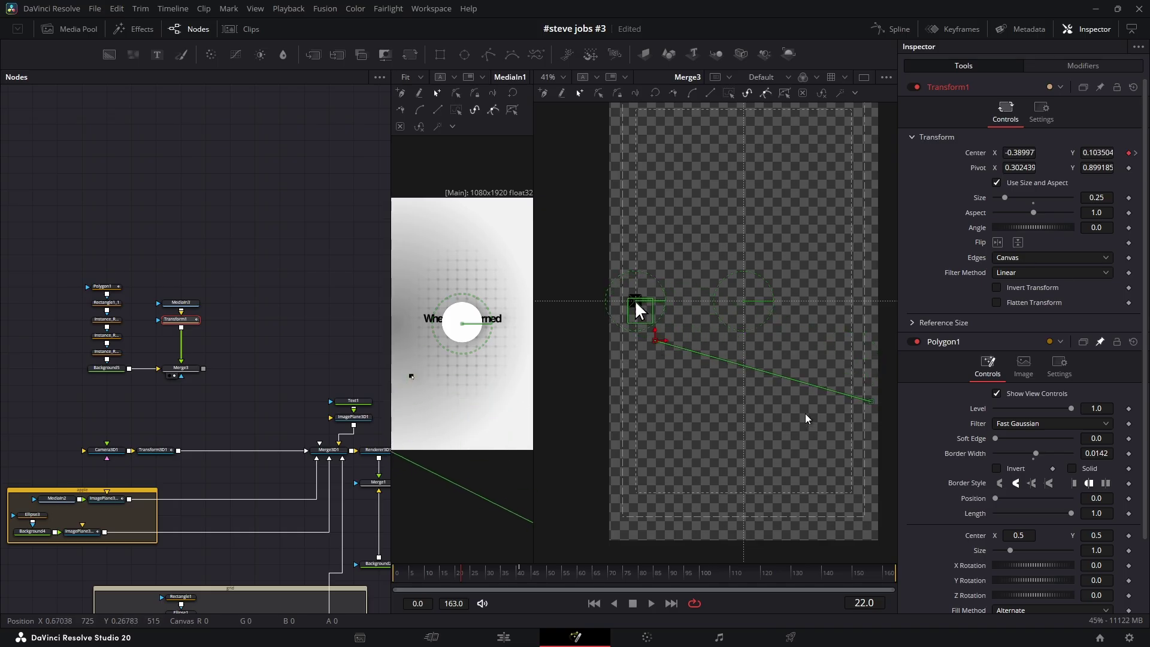
Step: Keyframe the mouse cursor's size at 0.25 on frames 22 and 41 and at 0.192 on frames 21 and 42, then preview the change
click(1130, 199)
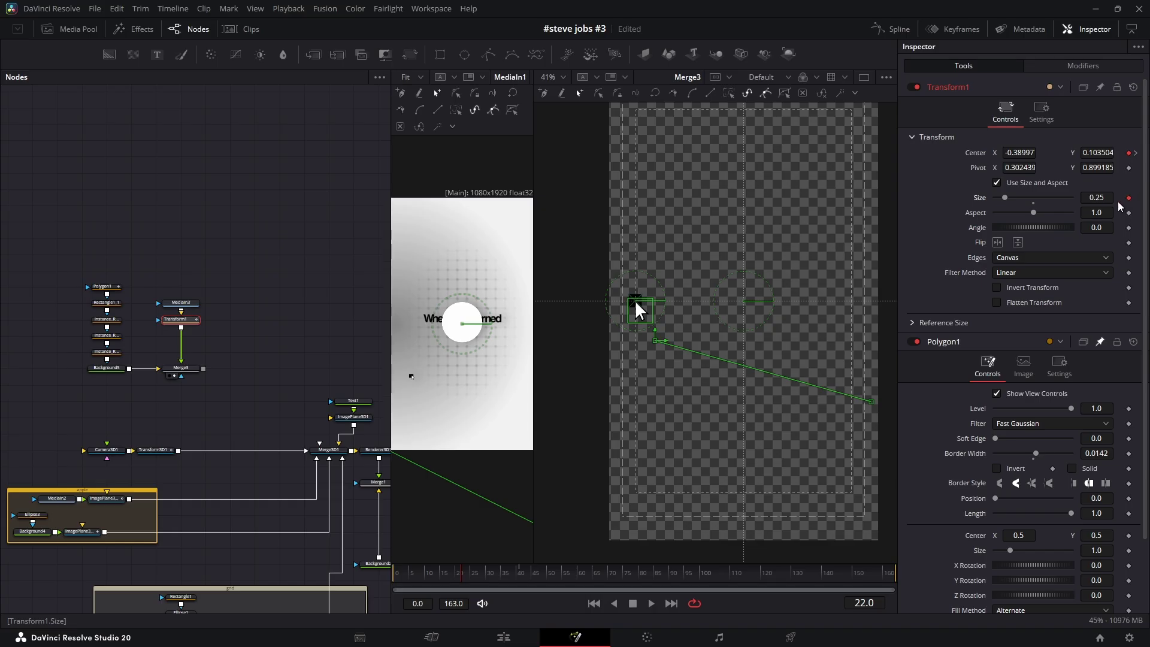
key(Left)
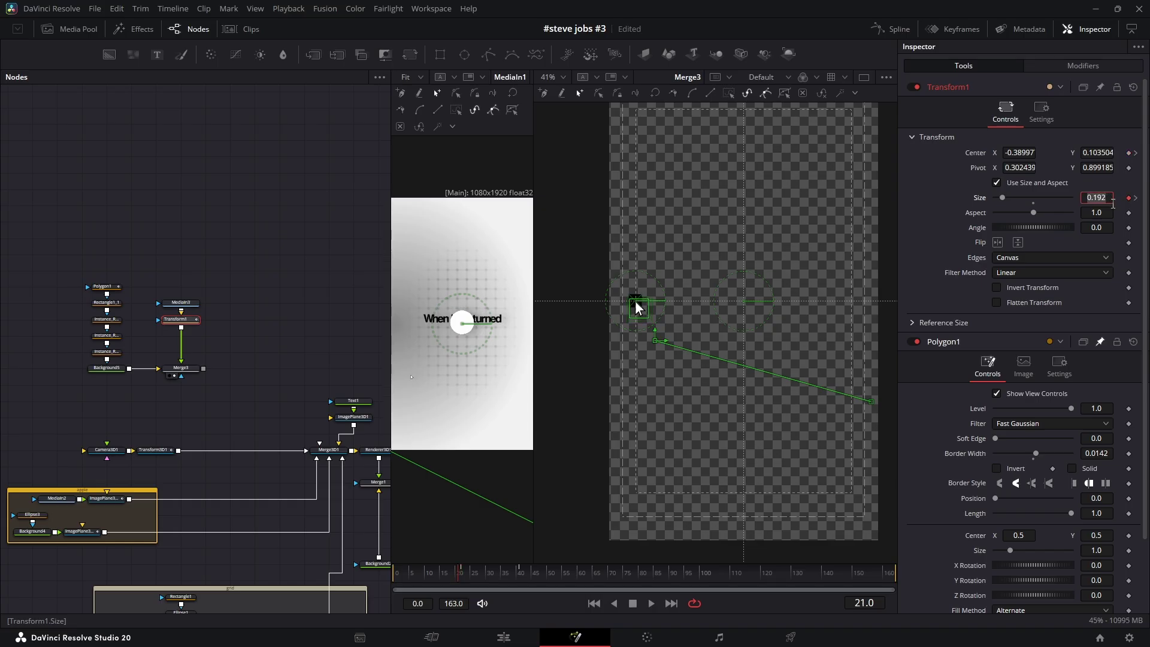
click(1137, 154)
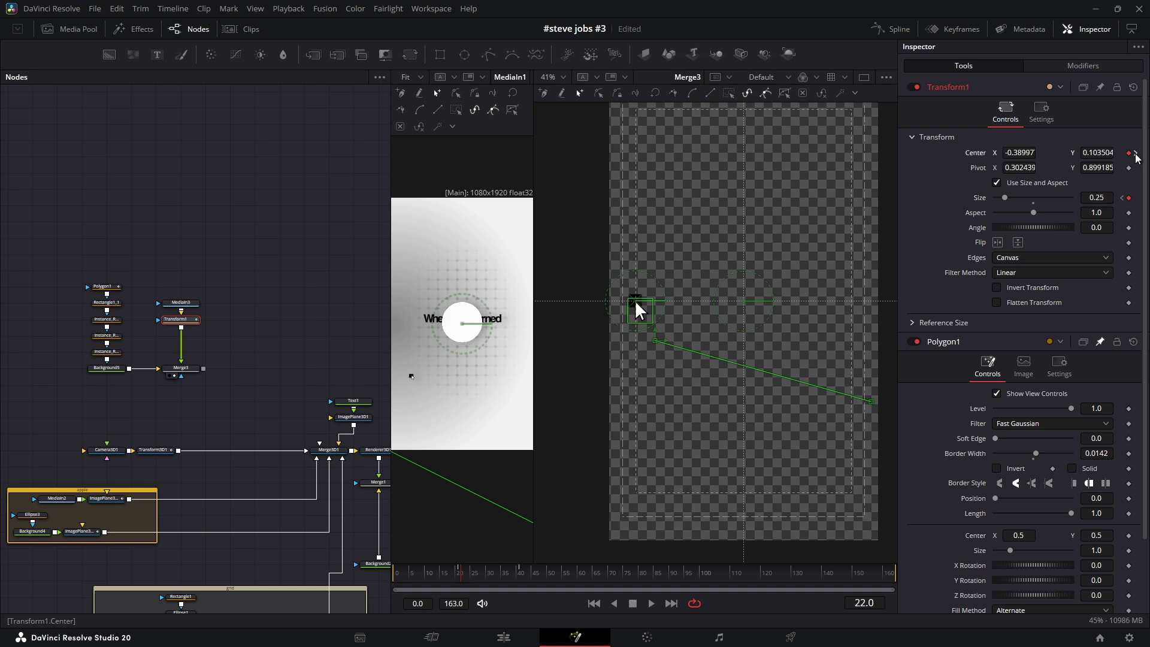
click(1137, 154)
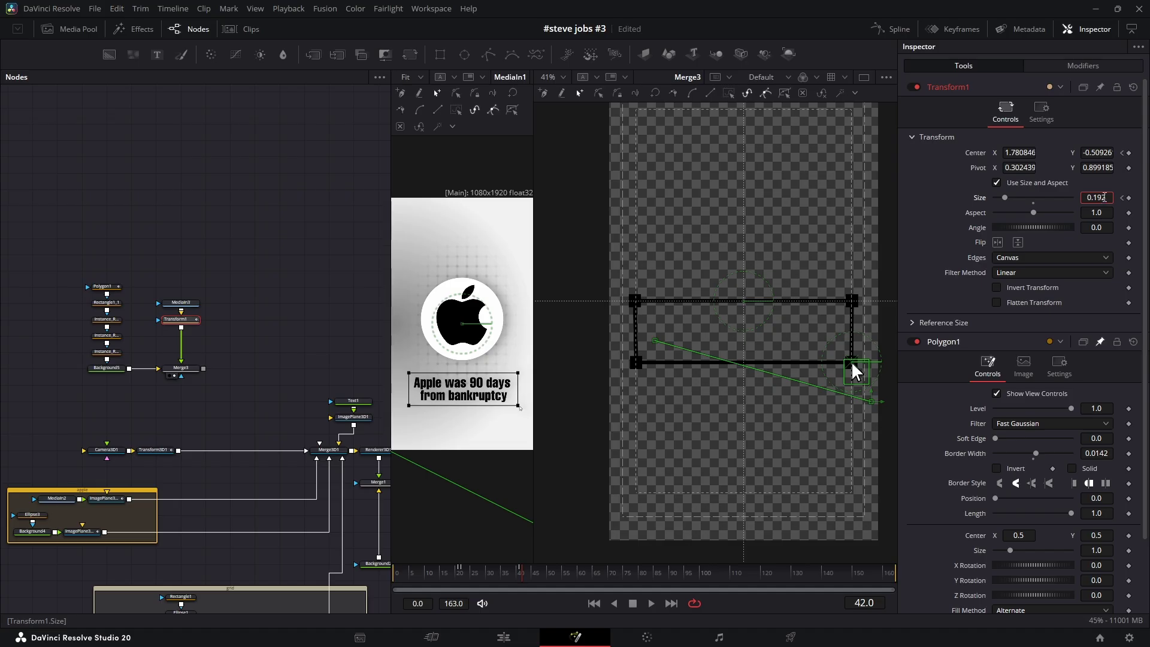
key(Tab)
drag(457, 576, 529, 591)
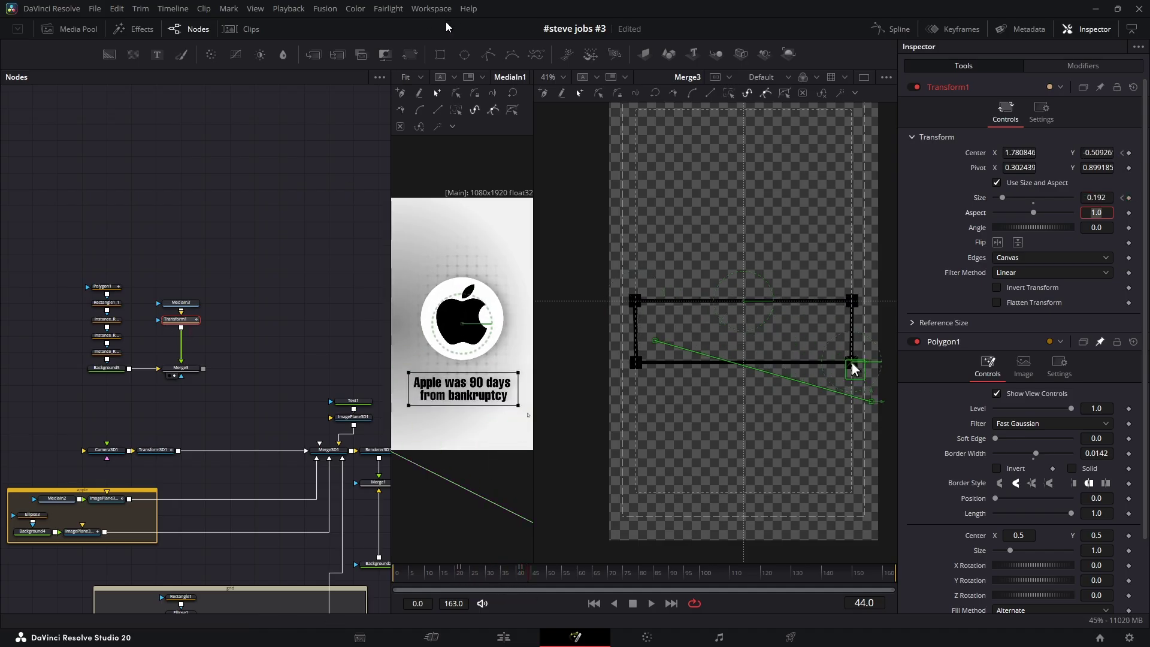
Step: Add a second Transform after the mouse cursor's first one and keyframe its center at frame 41
click(410, 55)
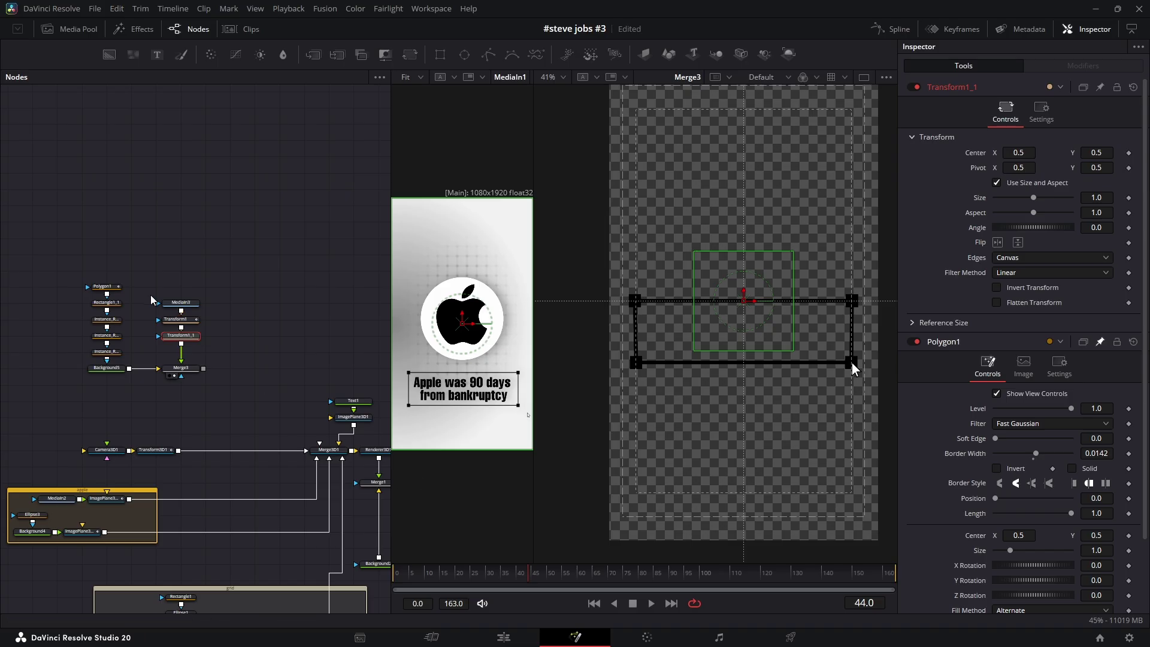
click(180, 319)
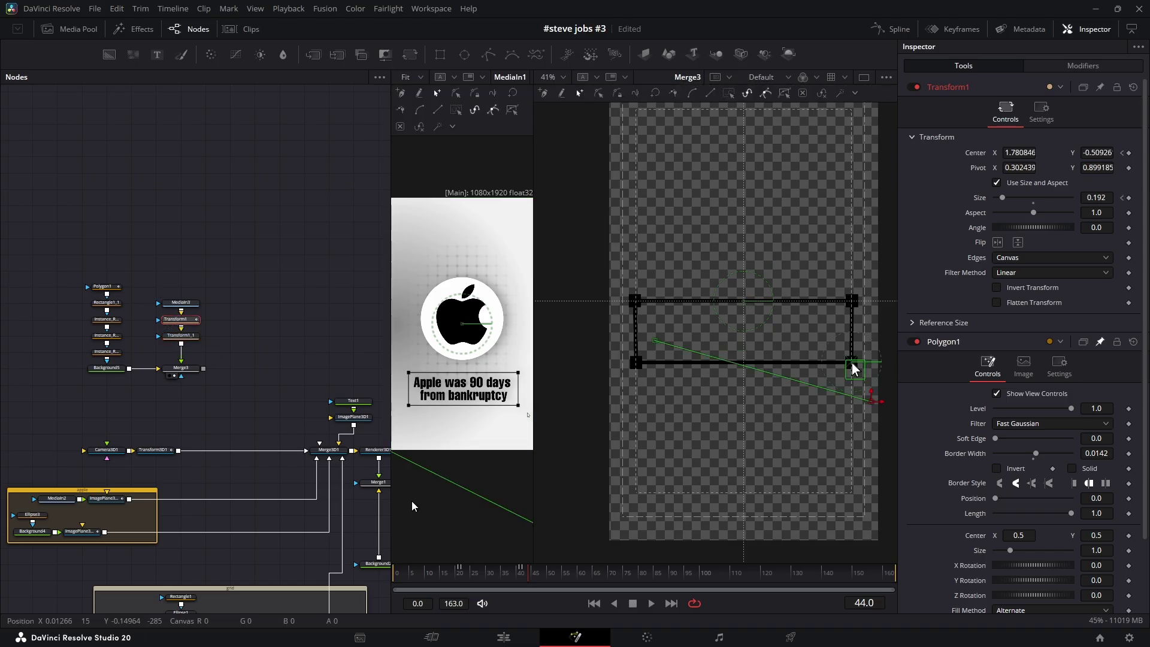
click(1123, 154)
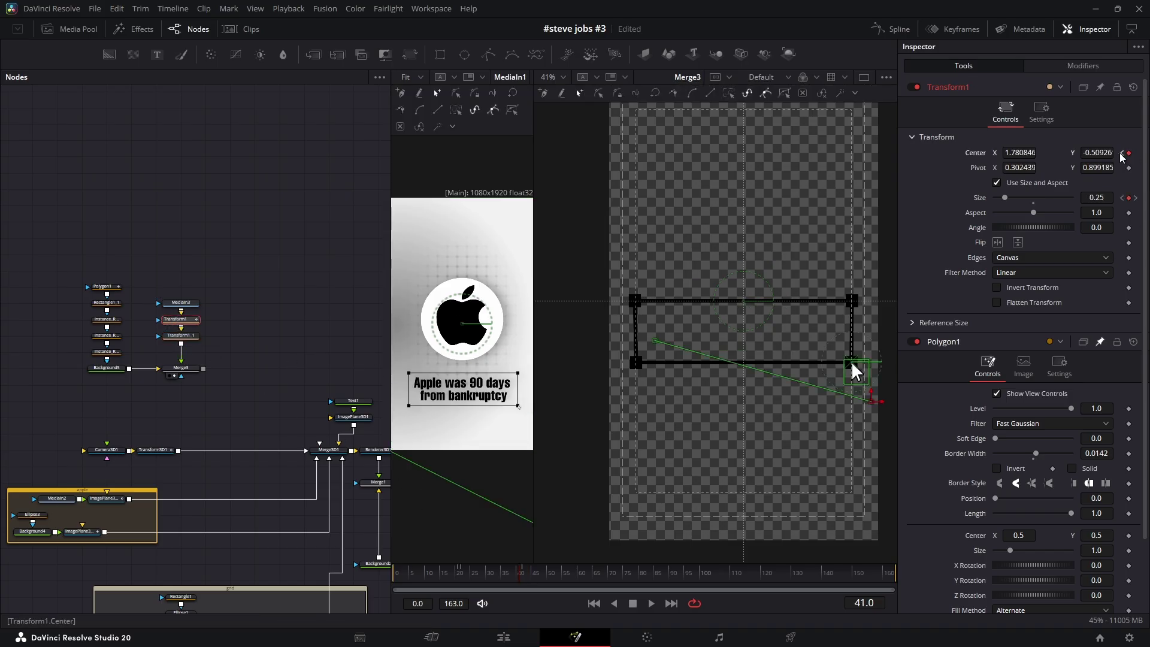
click(852, 363)
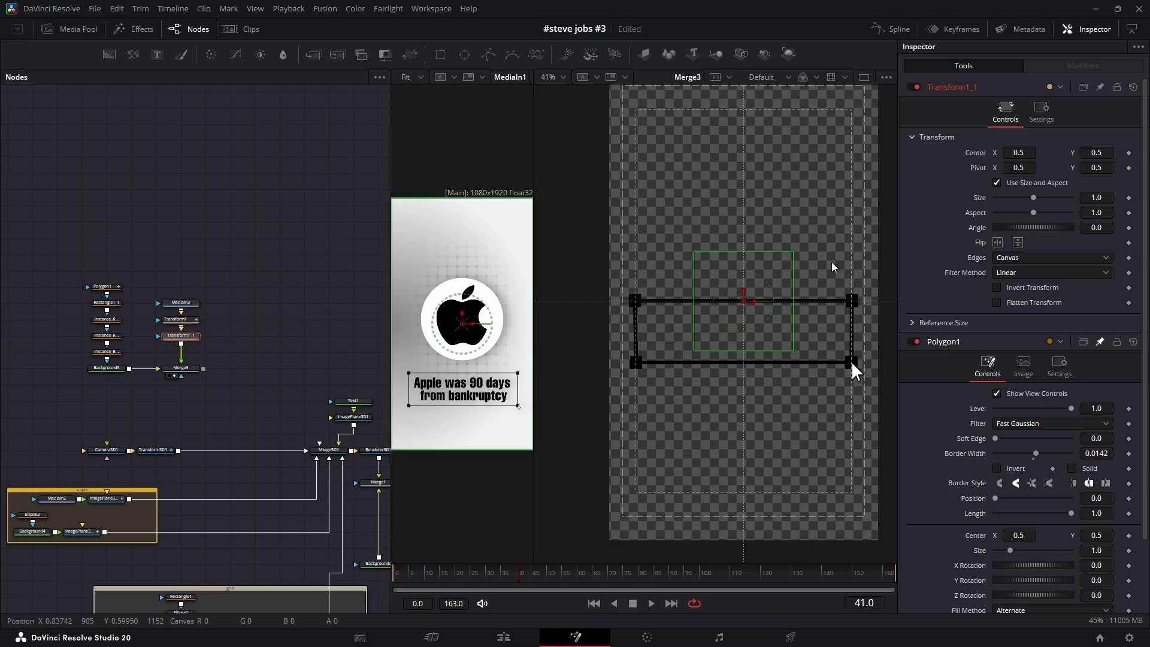
click(1129, 153)
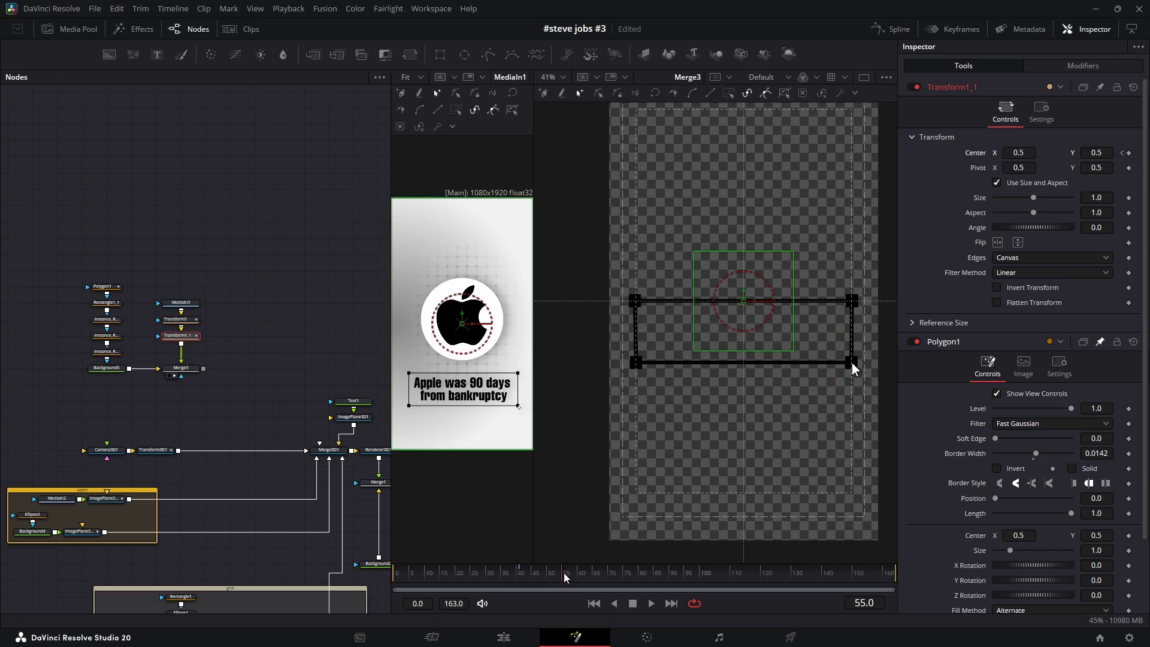
Step: At frame 55, move the second Transform's center to about 1.053, -0.011 and bend its motion path into a curve
drag(749, 307, 800, 353)
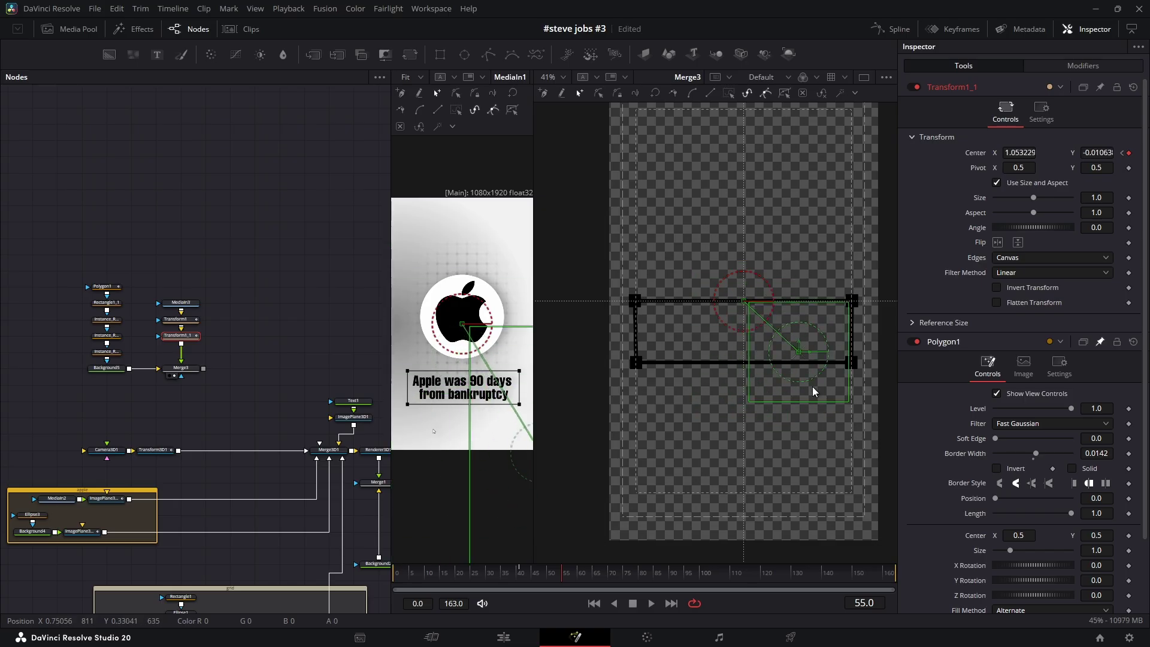
drag(825, 243, 723, 400)
drag(781, 335, 738, 343)
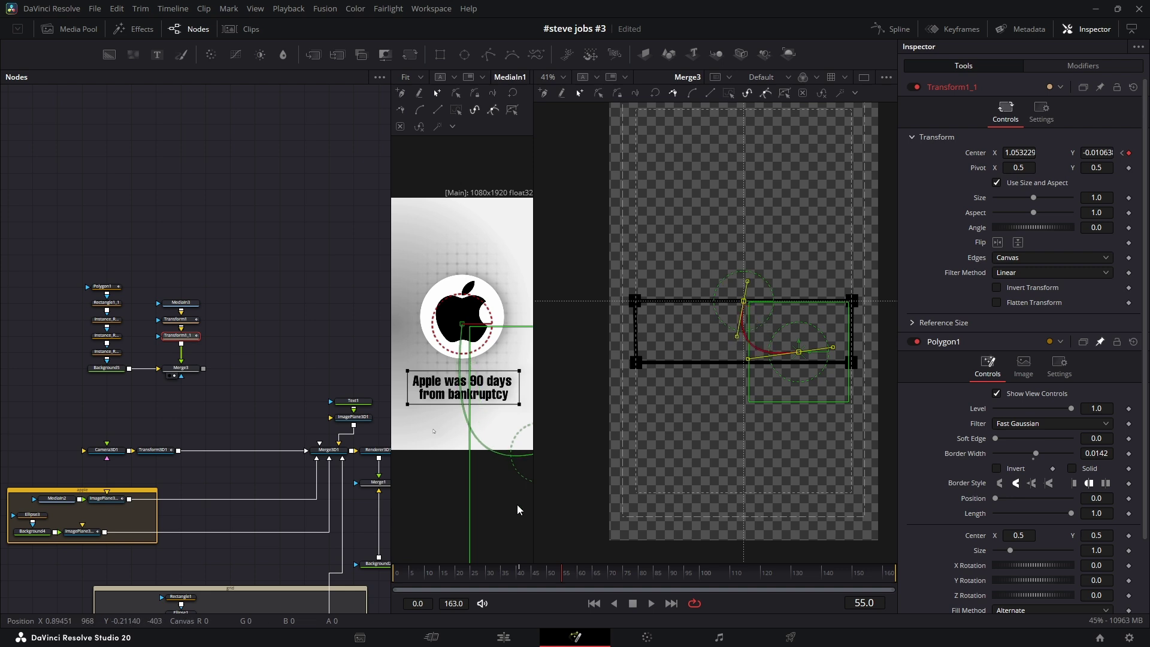
Step: Keyframe the second Transform's center at 0.5, 0.5 on frame 22, where the first Transform's movement starts
click(180, 319)
click(1122, 153)
click(1121, 153)
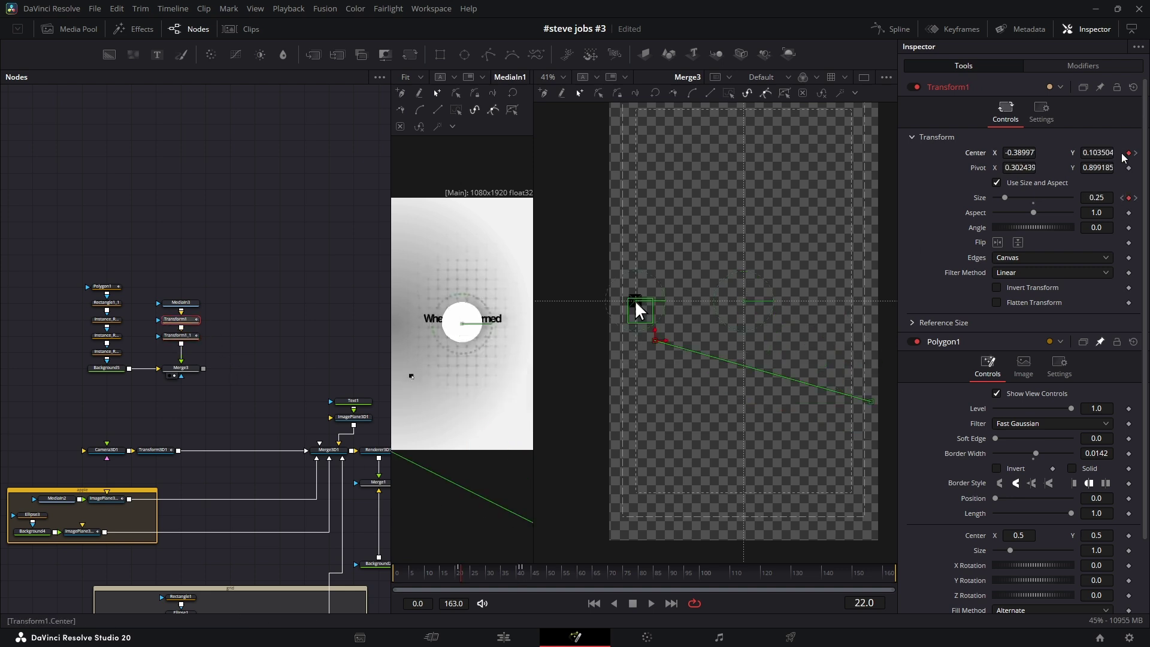
click(187, 337)
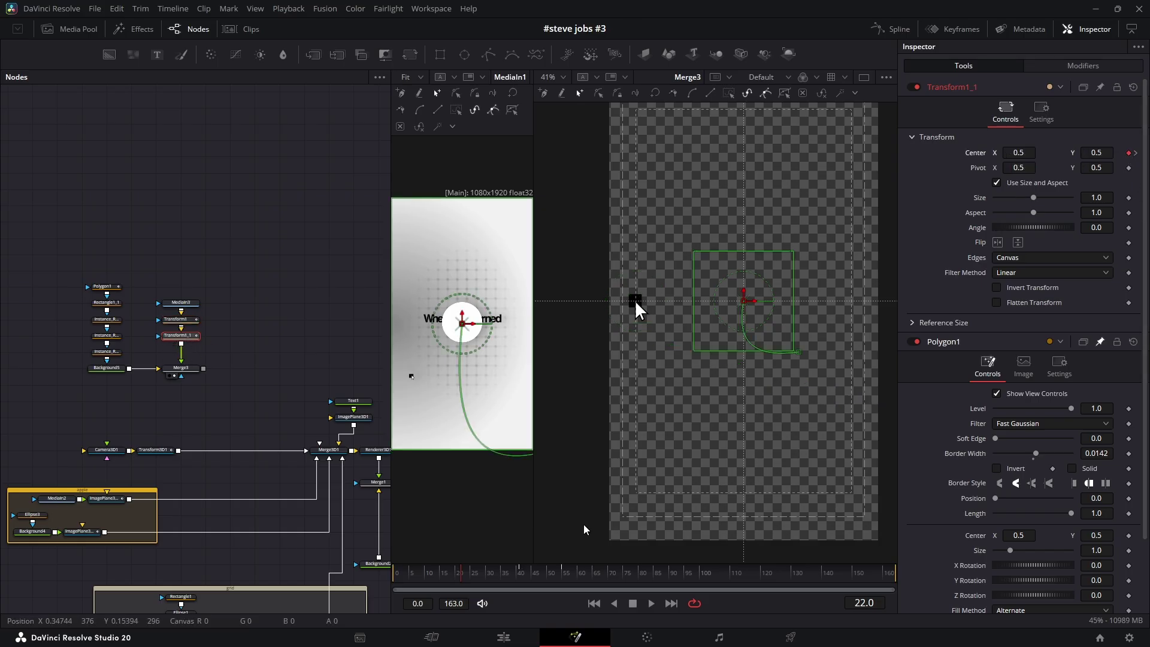
Step: At frame 12, move the second Transform's center to about 0.187, -0.113, curve the incoming motion path, and preview the movement
drag(447, 572, 430, 578)
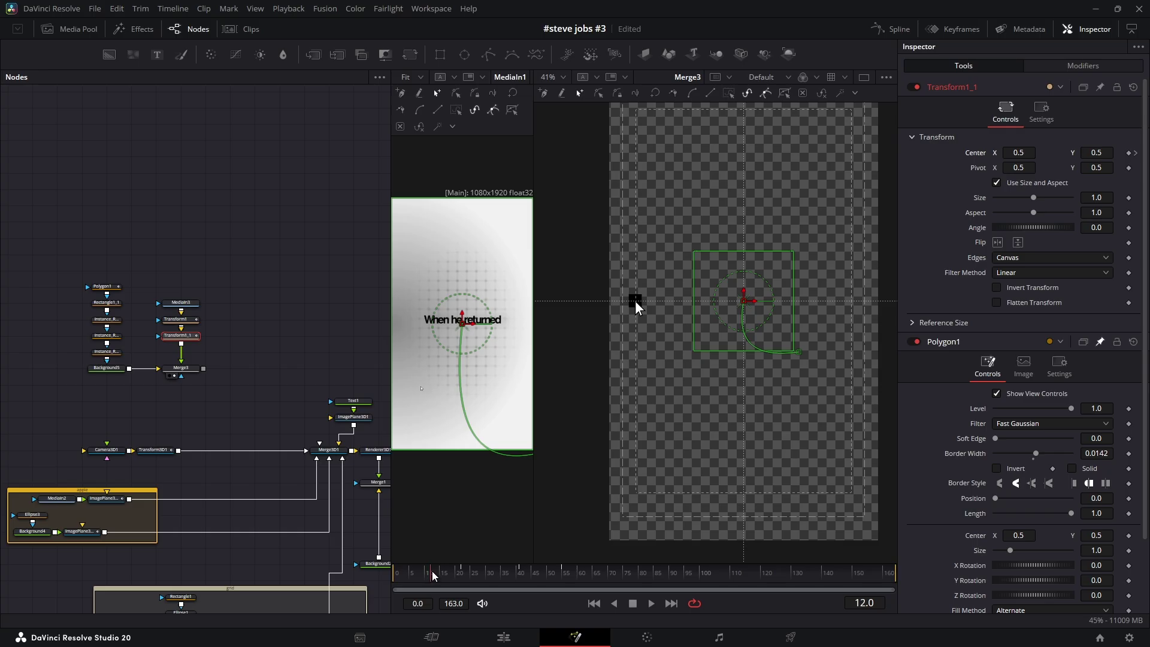
drag(743, 327, 741, 357)
key(ctrl+z)
click(727, 334)
drag(734, 322, 738, 339)
drag(433, 574, 523, 581)
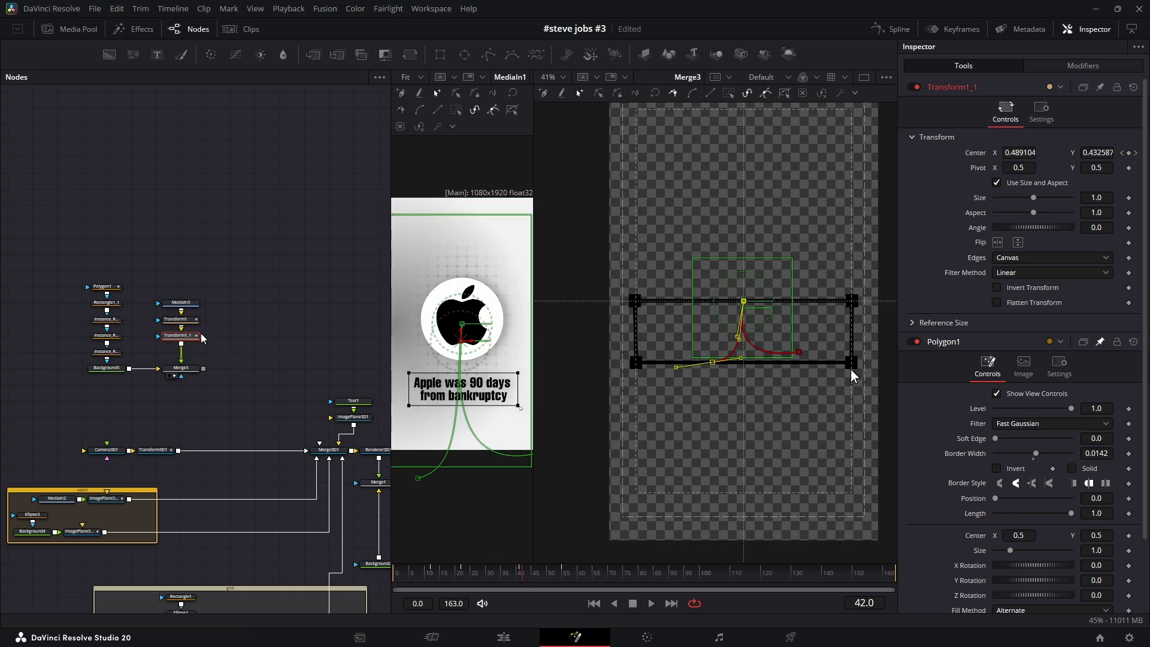
Step: Smooth and flatten all spline keyframes of the polygon and both cursor Transforms, with linked ease in and out at 67.6
drag(226, 319, 188, 346)
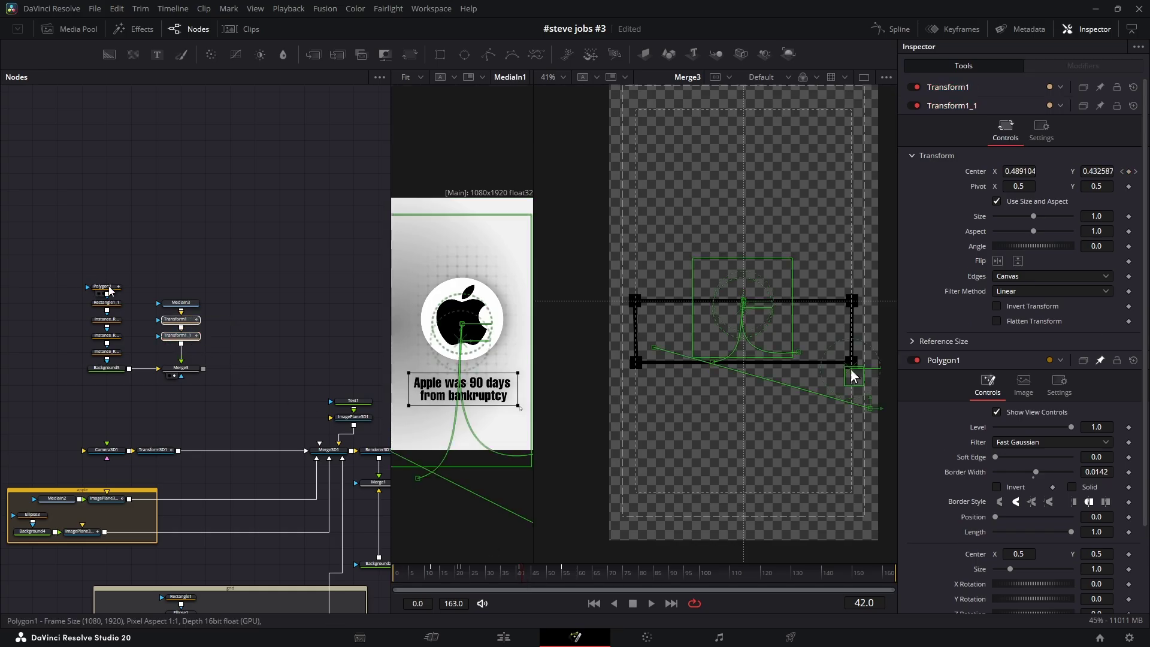
ctrl+click(105, 287)
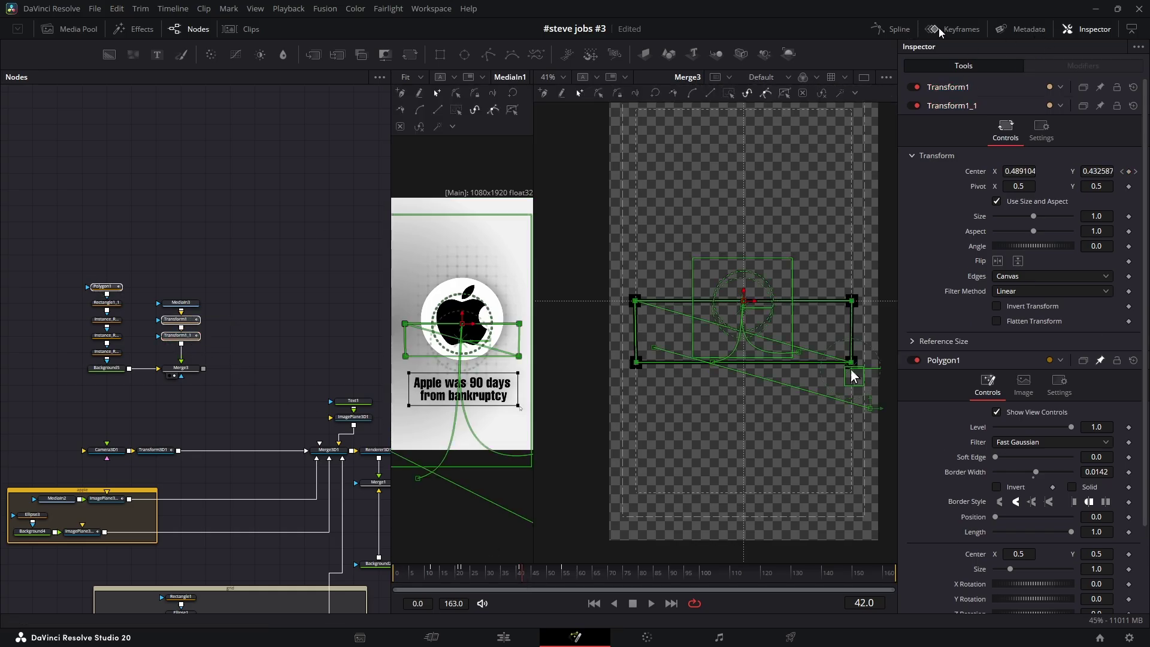
click(902, 29)
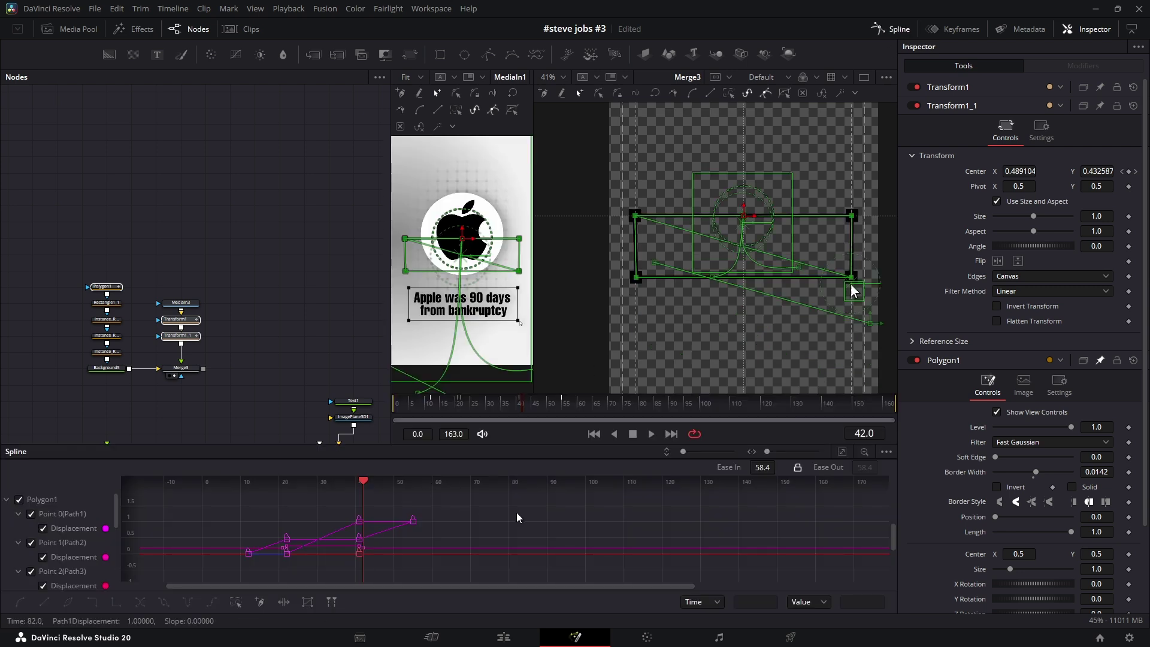
key(shift+s)
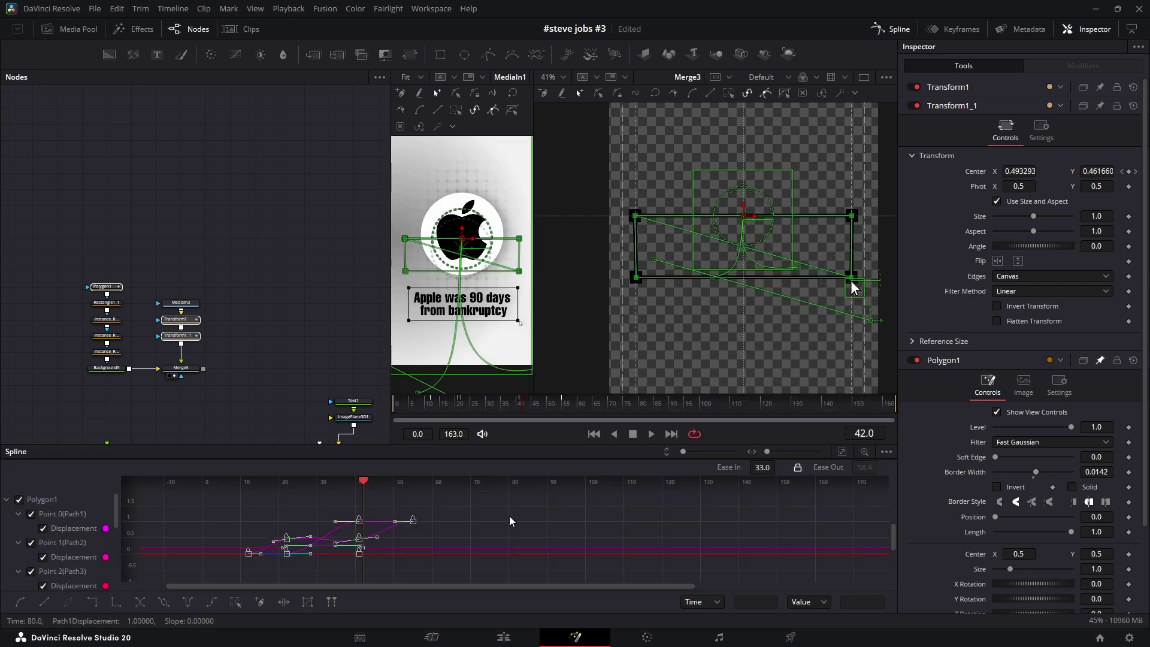
key(f)
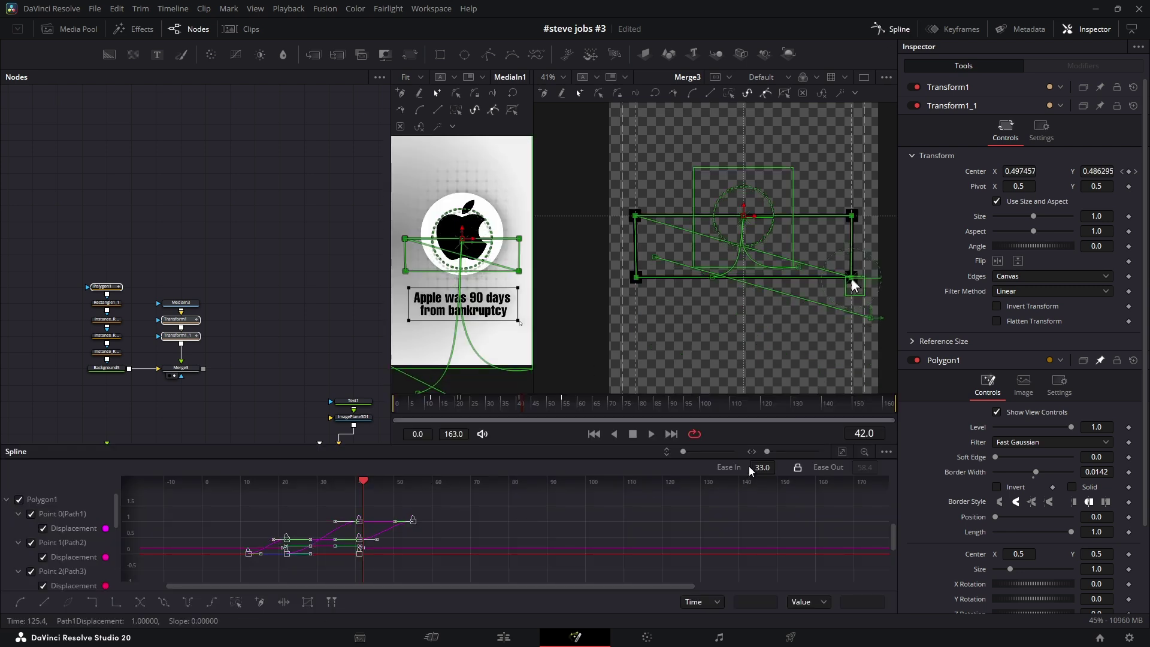
drag(762, 467, 787, 432)
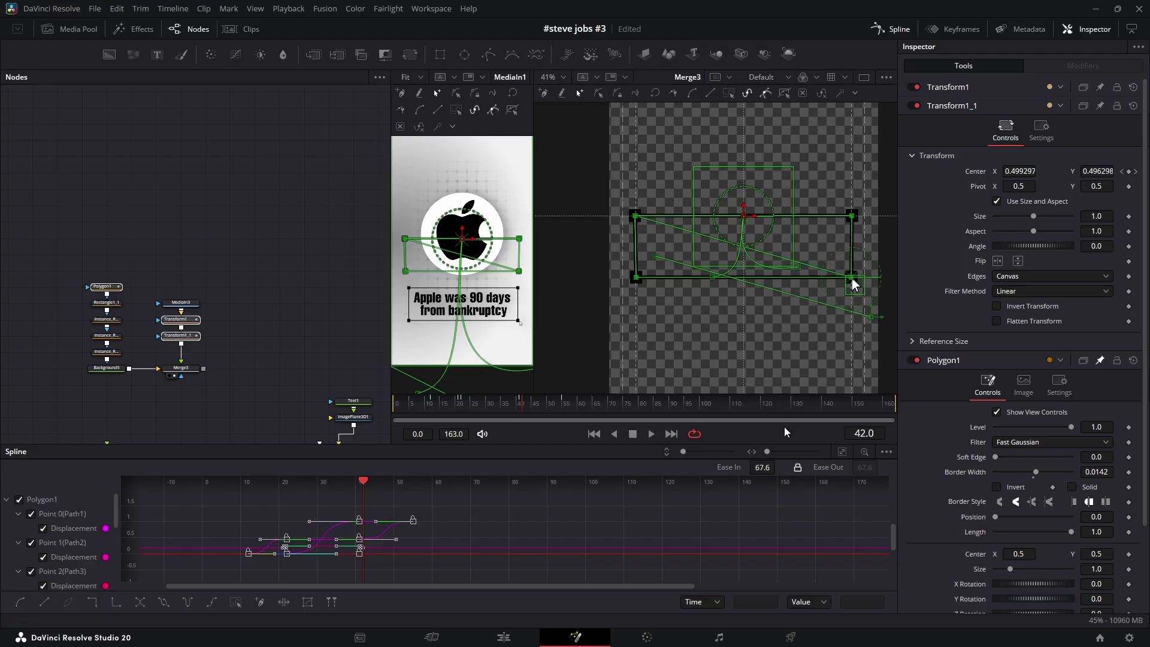
click(892, 28)
Step: Play and scrub the eased cursor and box animation from about frame 8 to check the movement
mouse_move(438, 574)
mouse_down()
mouse_move(513, 578)
mouse_move(419, 576)
mouse_up()
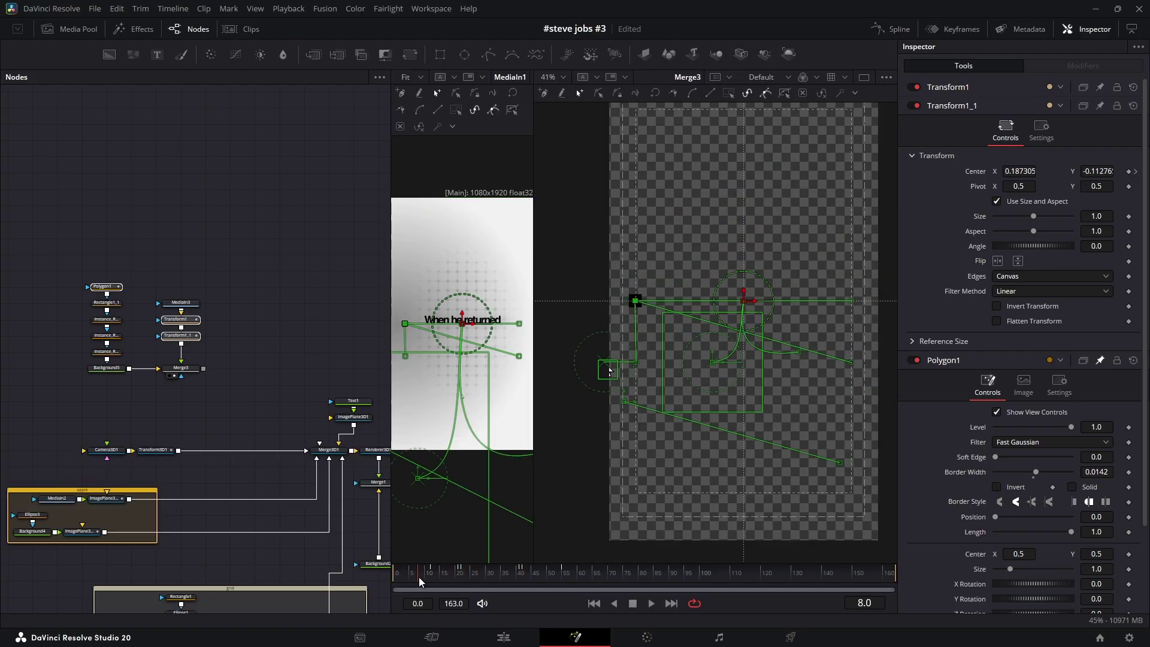
click(301, 316)
key(space)
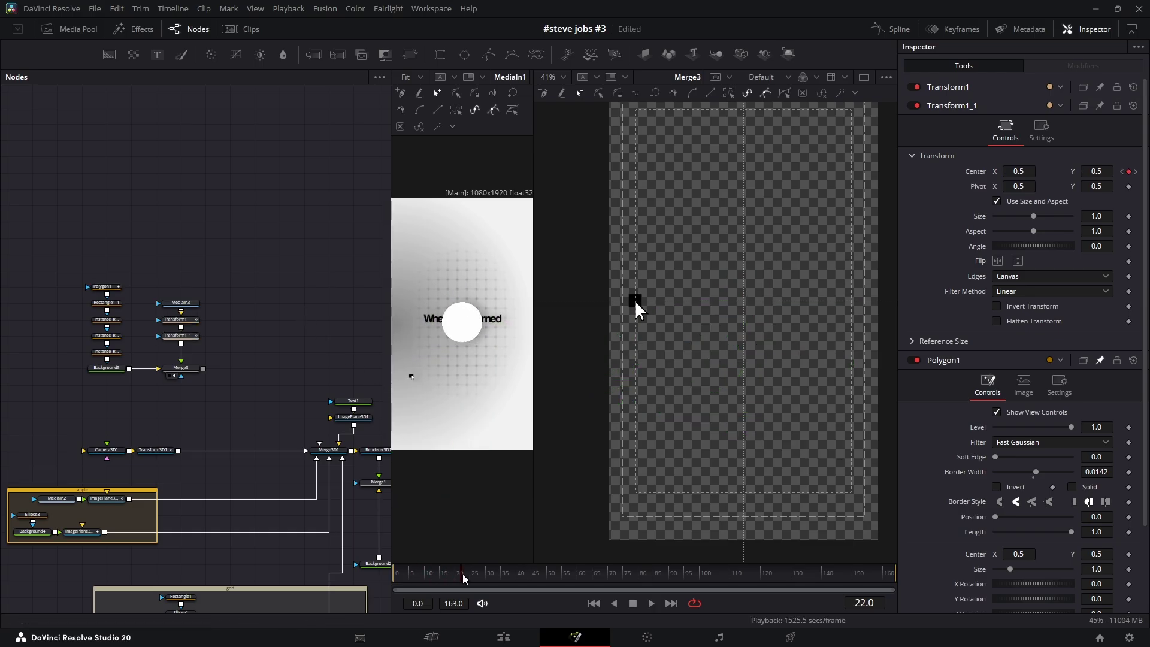
drag(478, 577, 512, 588)
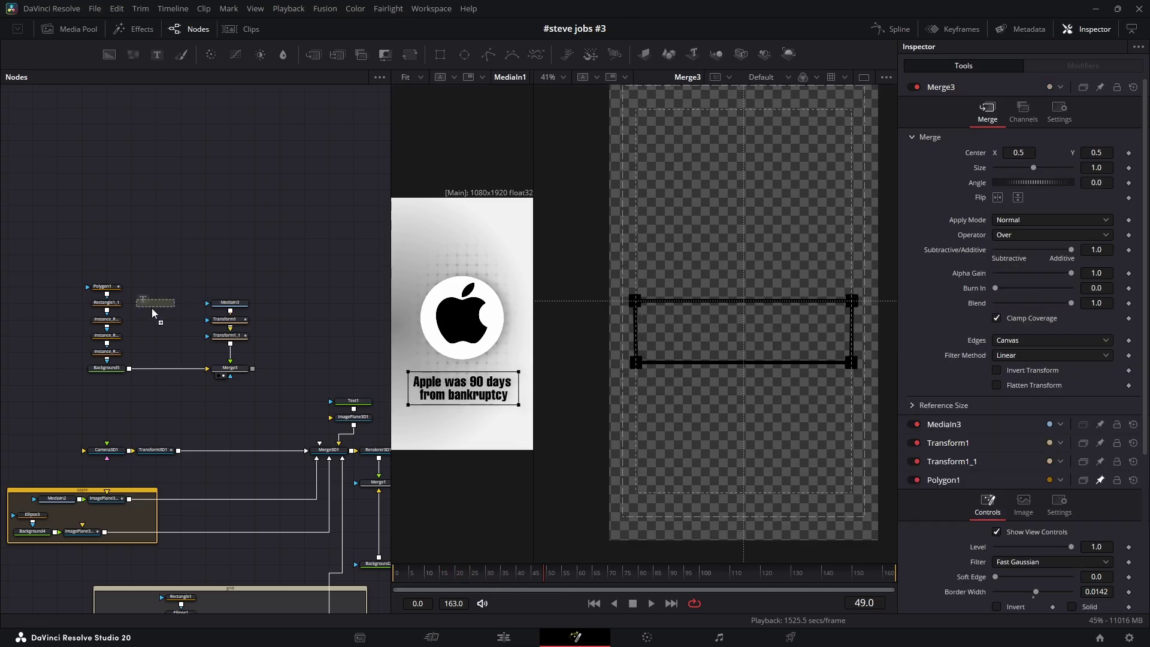
Step: Add a Text+ reading "Apple was 90 days from bankruptcy" in Helvetica Compressed and merge it over the outlined box's background
drag(152, 308, 153, 323)
drag(130, 369, 129, 368)
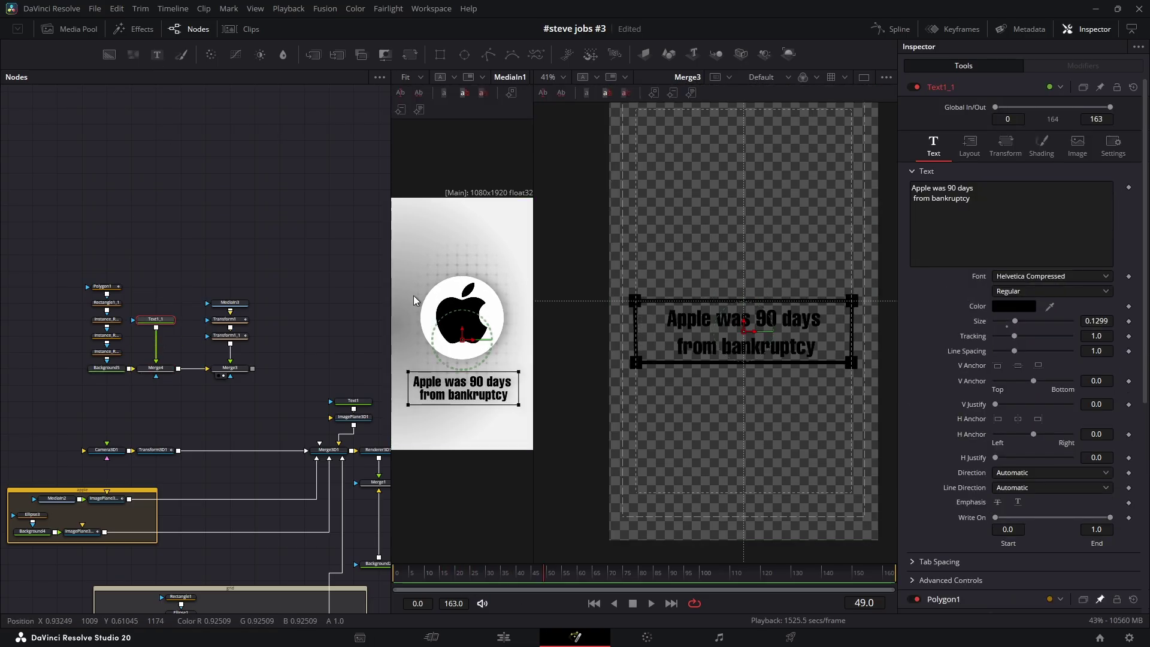
Step: Paste an instance of the box's polygon and connect it as the mask of the bankruptcy text
click(107, 288)
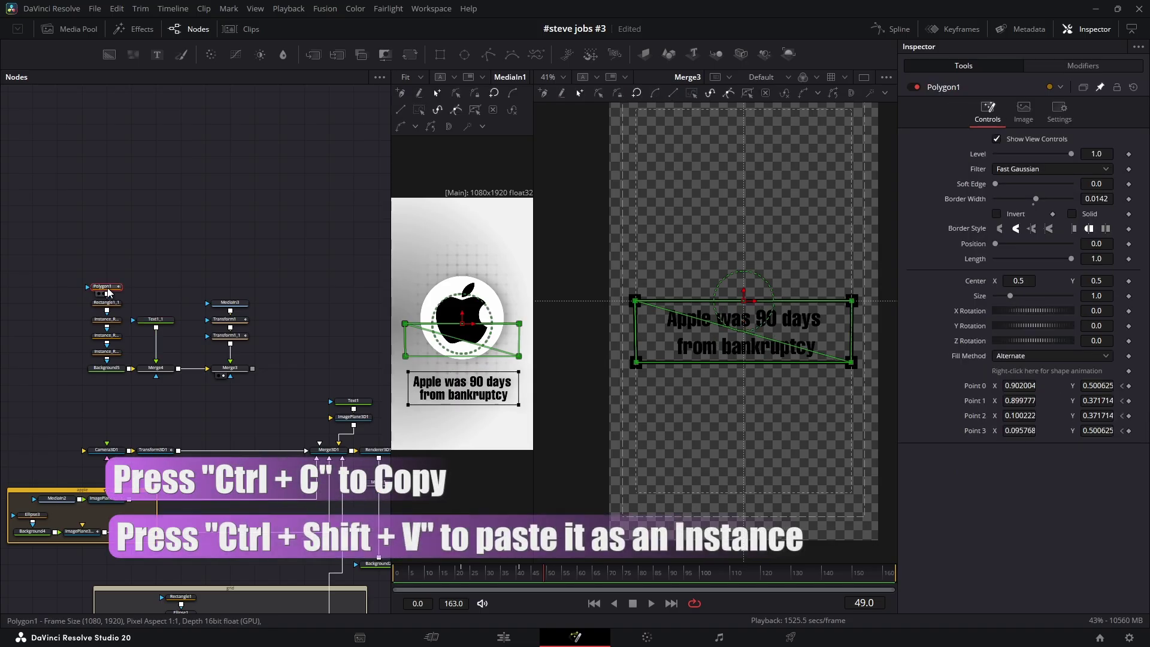
click(152, 293)
key(ctrl+shift+v)
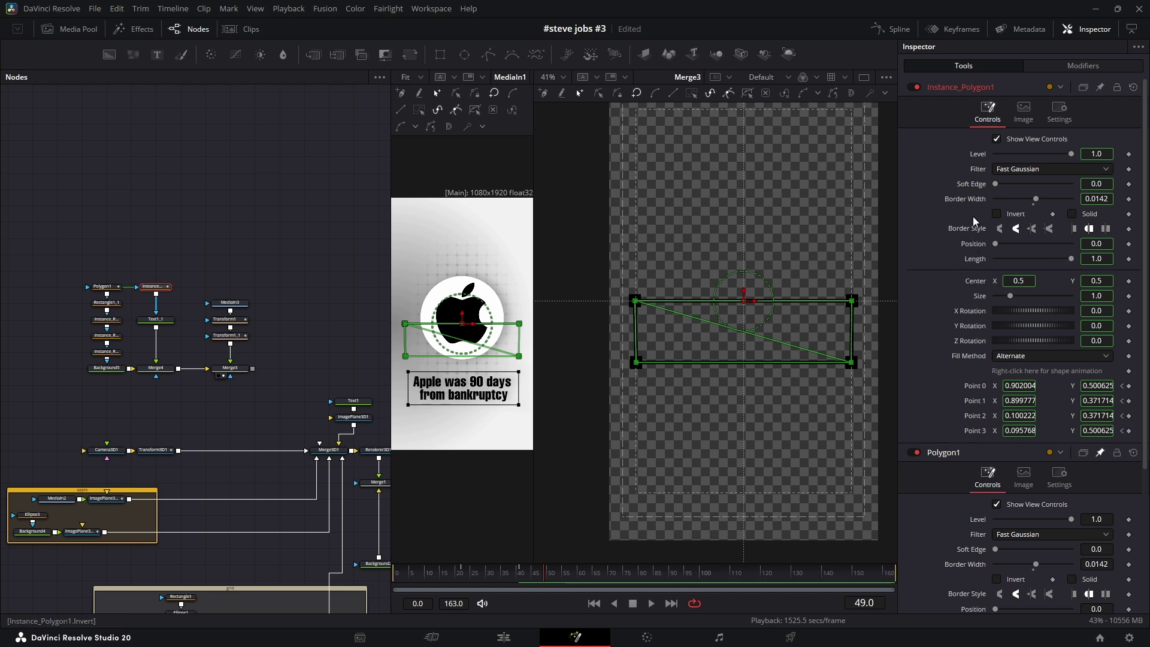
Step: Deinstance the solid, border width and soft edge settings of the instanced text mask, and make the mask solid
right_click(1094, 213)
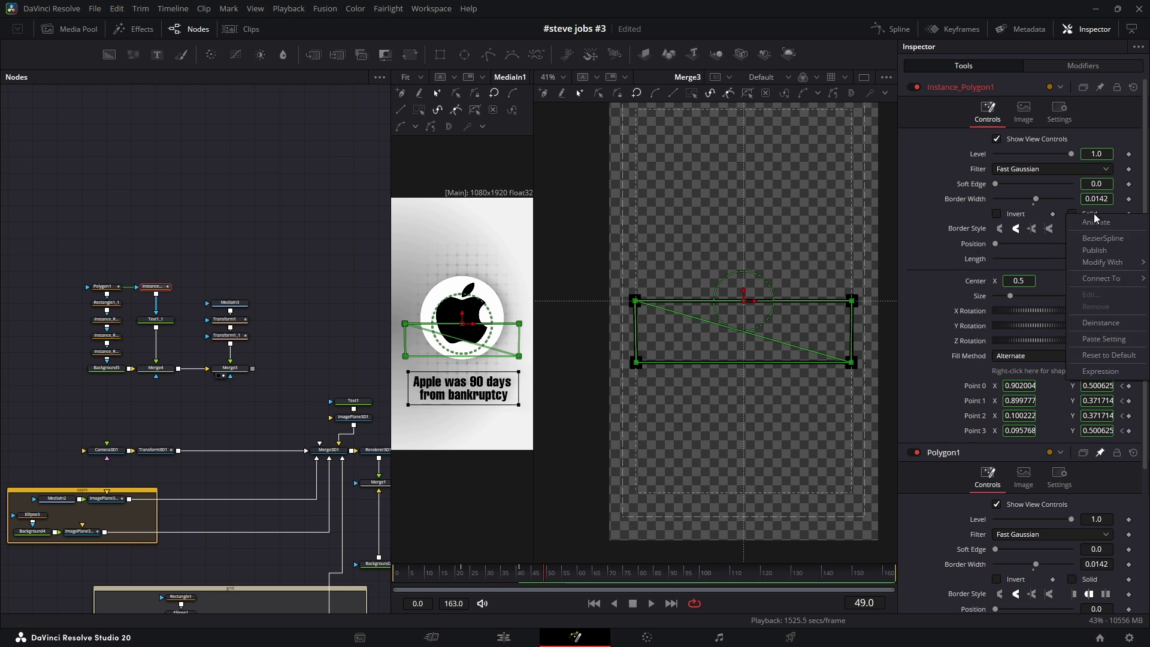
click(1102, 322)
right_click(970, 198)
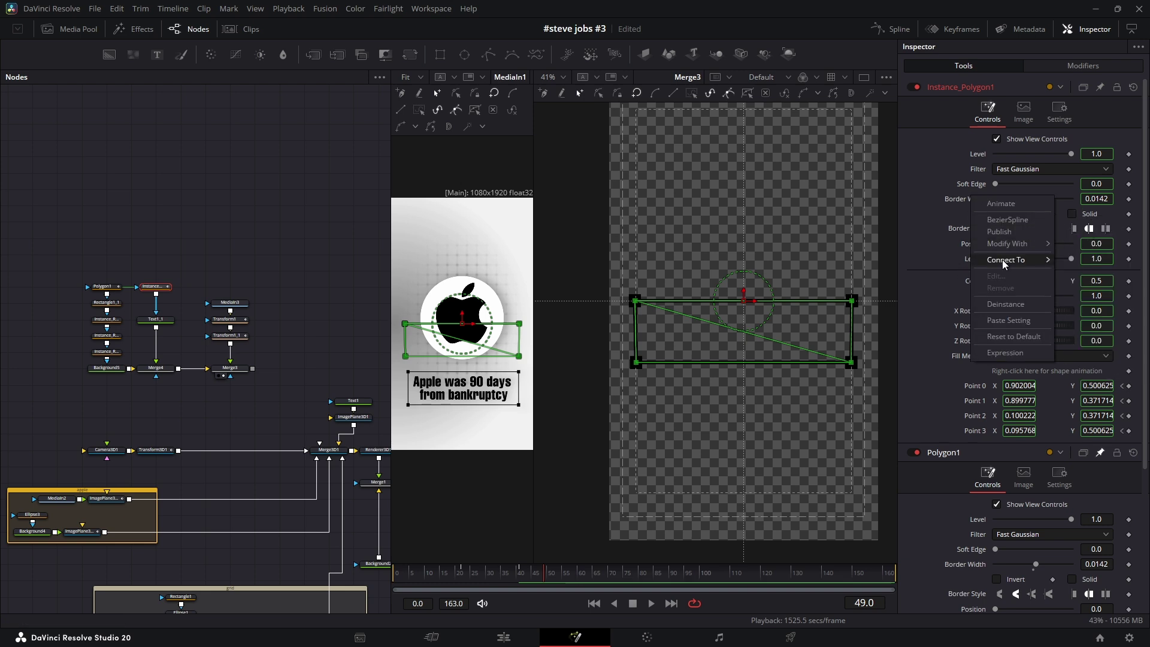
click(1005, 304)
right_click(965, 188)
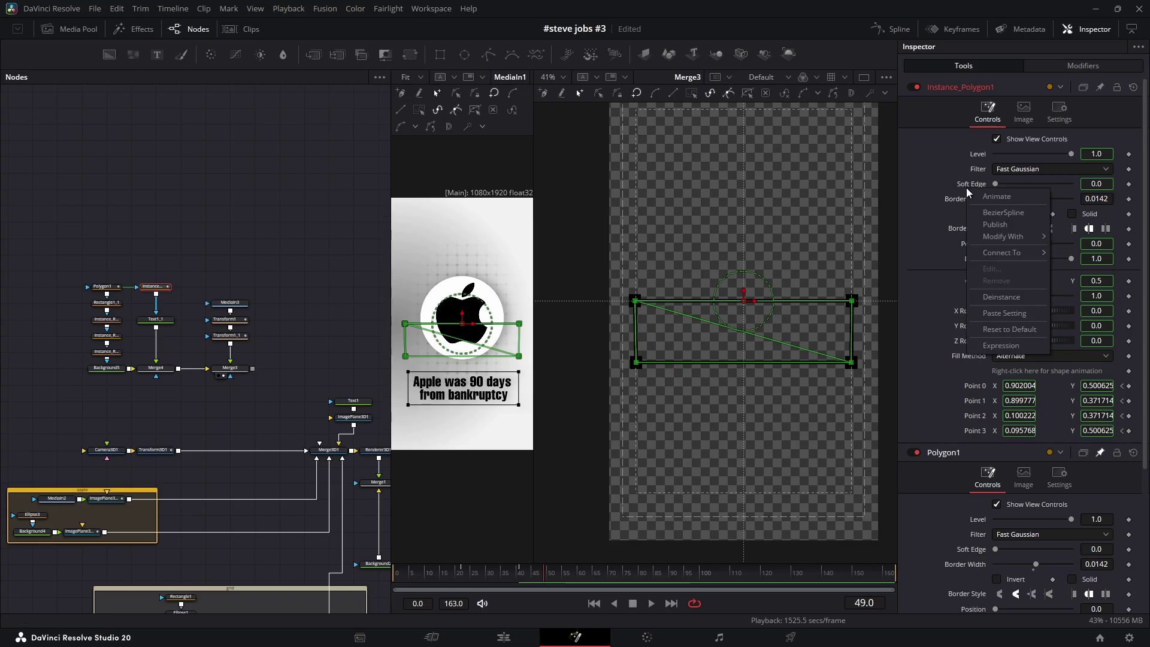
click(1010, 297)
click(1071, 214)
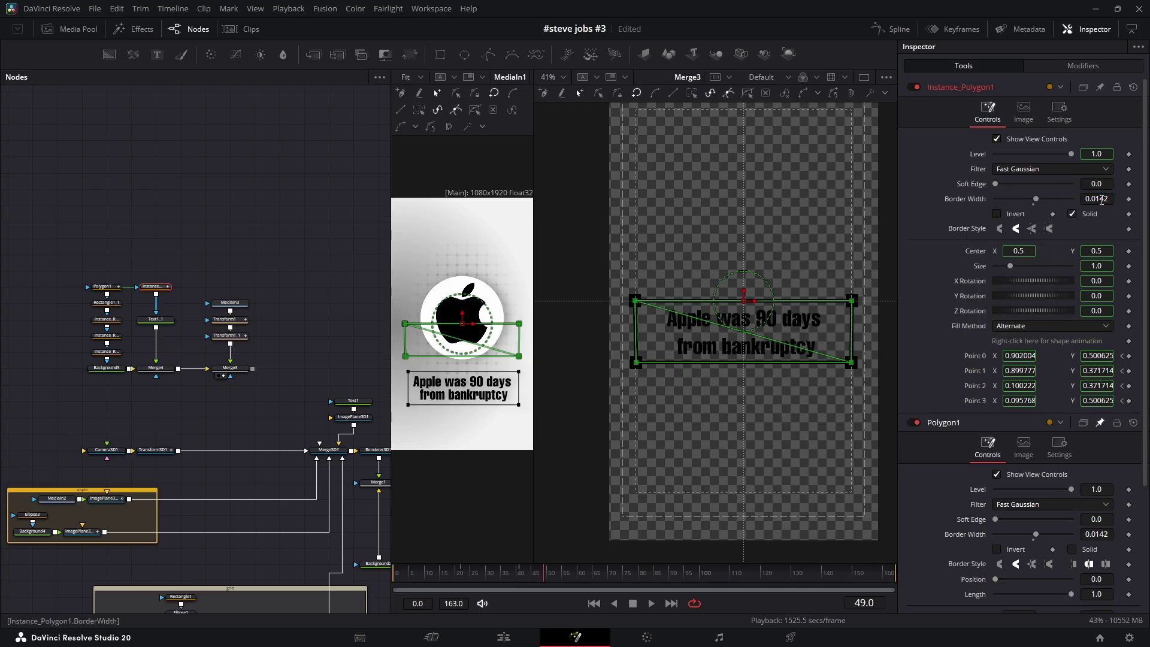
Step: Set the text mask's border width to about -0.0157 with a slight soft edge, and thin the box outline's border width to 0.0086
drag(1096, 198, 1066, 198)
drag(1096, 184, 1102, 184)
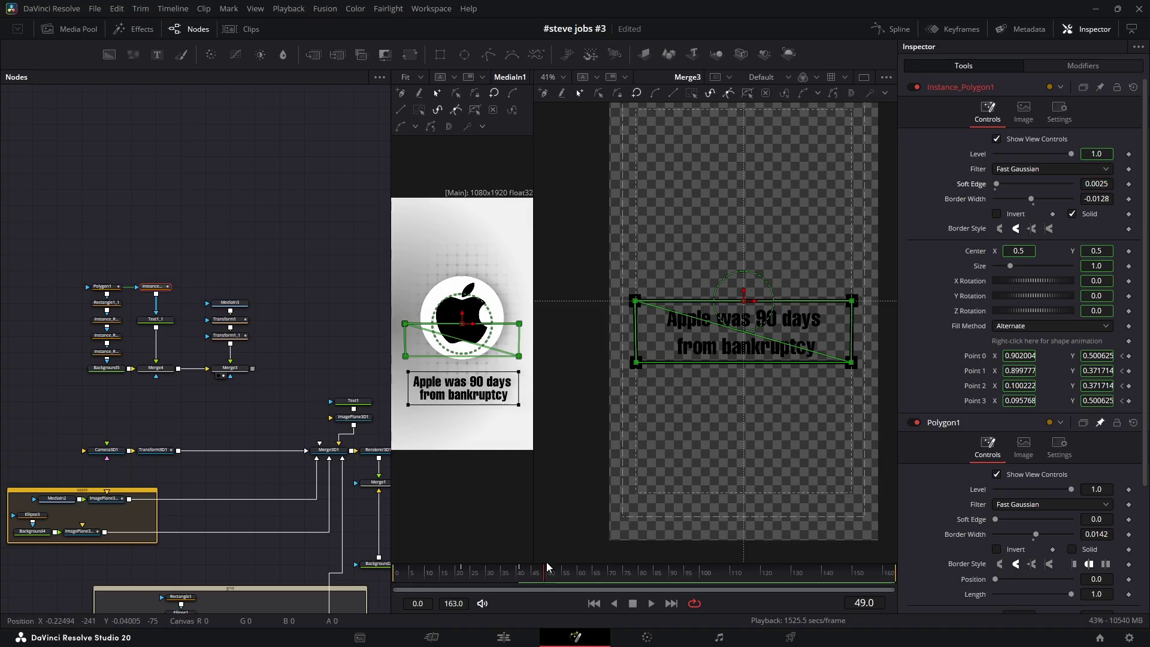
drag(542, 572, 497, 580)
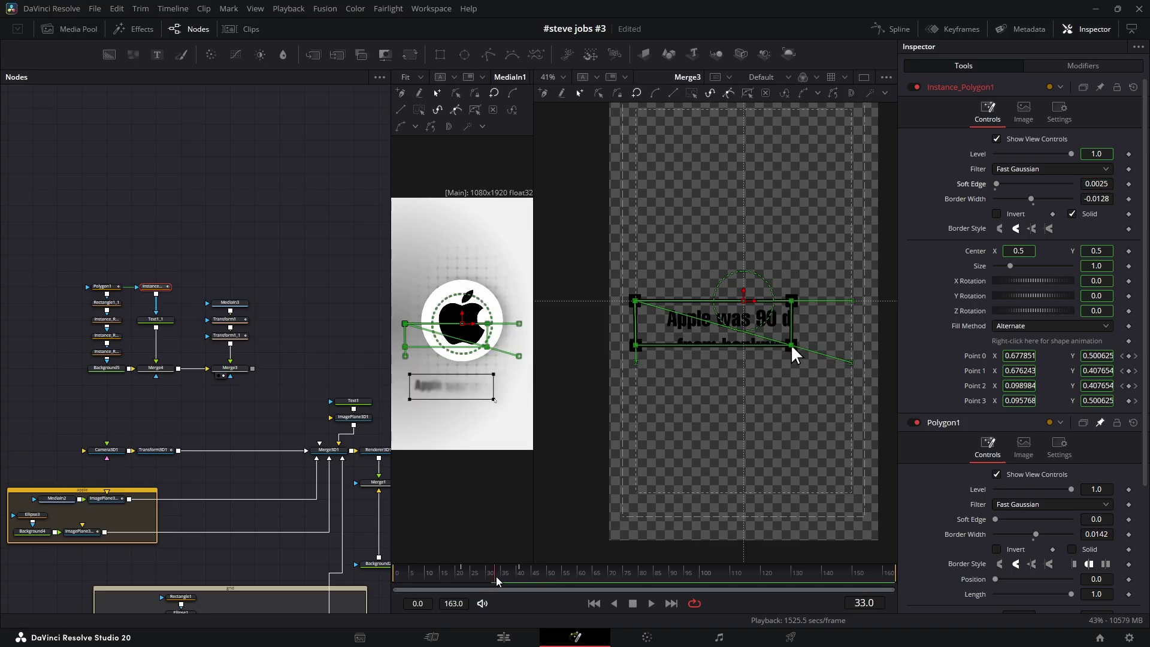
scroll(792, 347, up, 5)
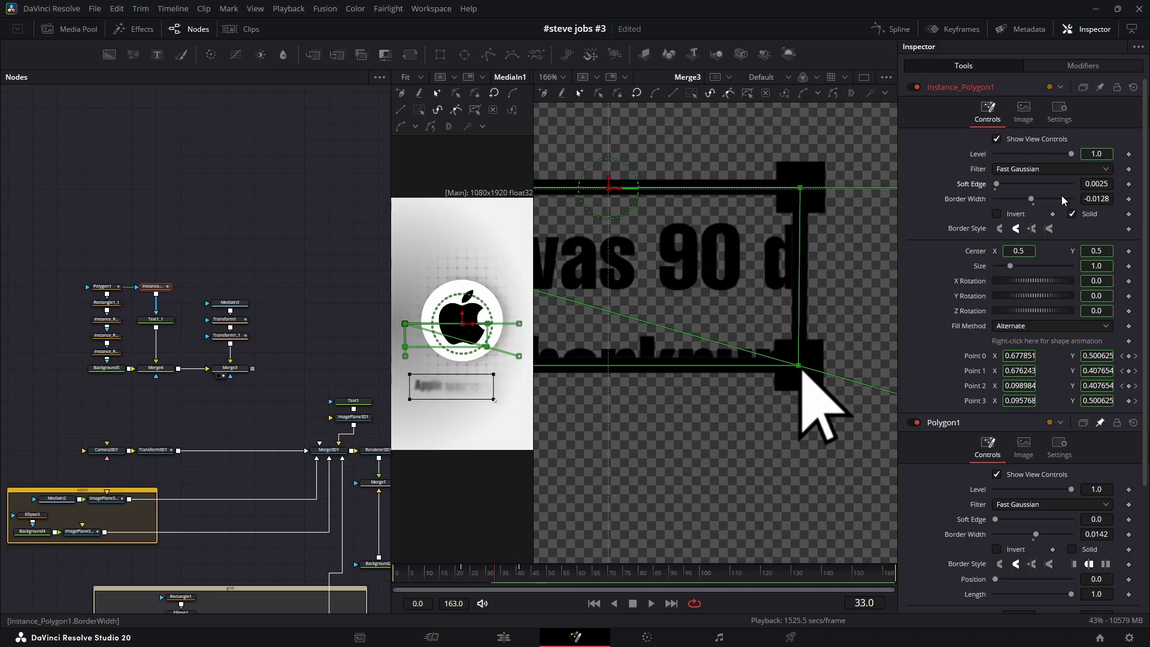
drag(1097, 199, 1093, 200)
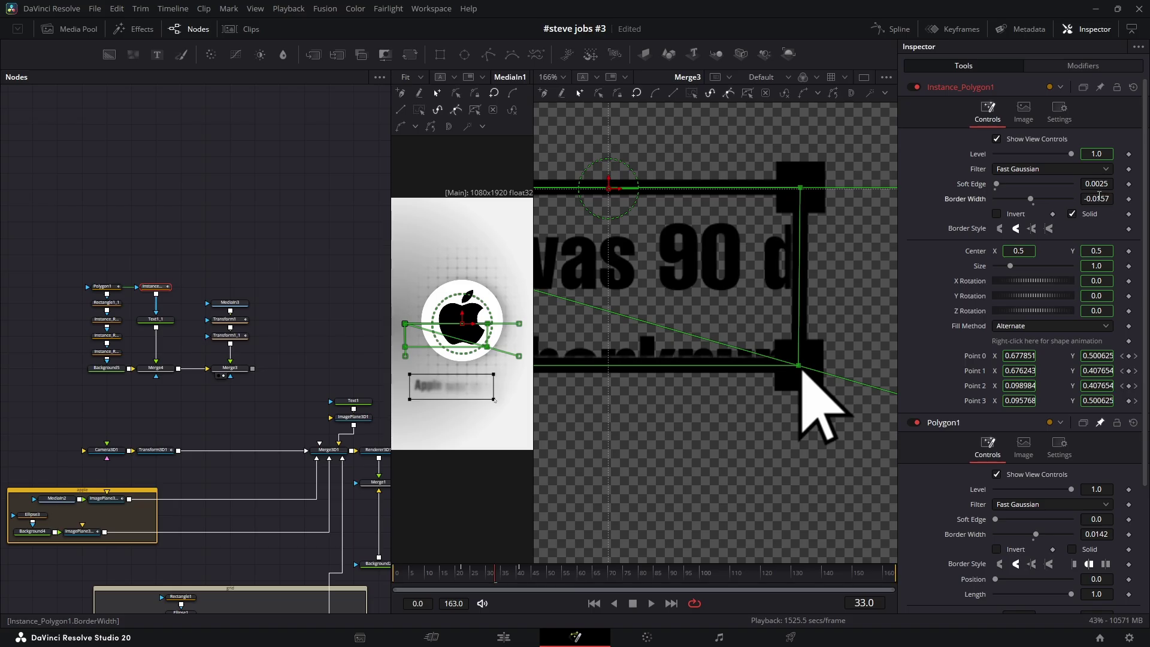
drag(1097, 184, 1104, 184)
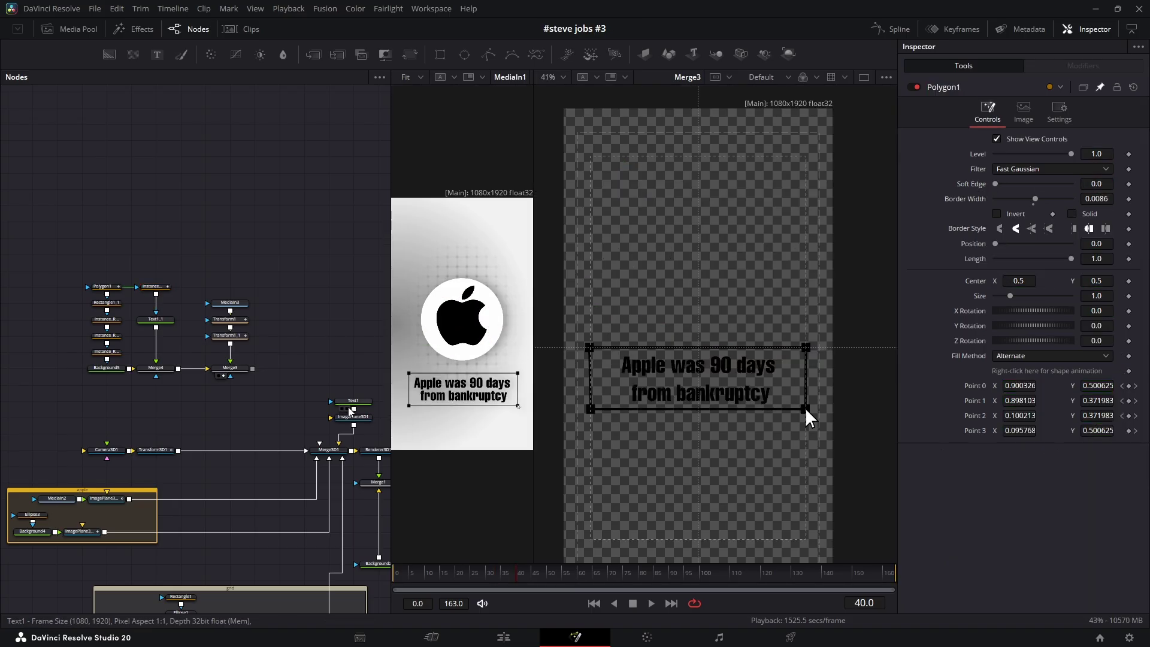
Step: Add an Image Plane 3D after the cursor merge, connect it to the 3D scene merge, and view the final output
mouse_move(512, 574)
mouse_down()
mouse_move(533, 579)
mouse_move(522, 579)
mouse_up()
ctrl+click(237, 372)
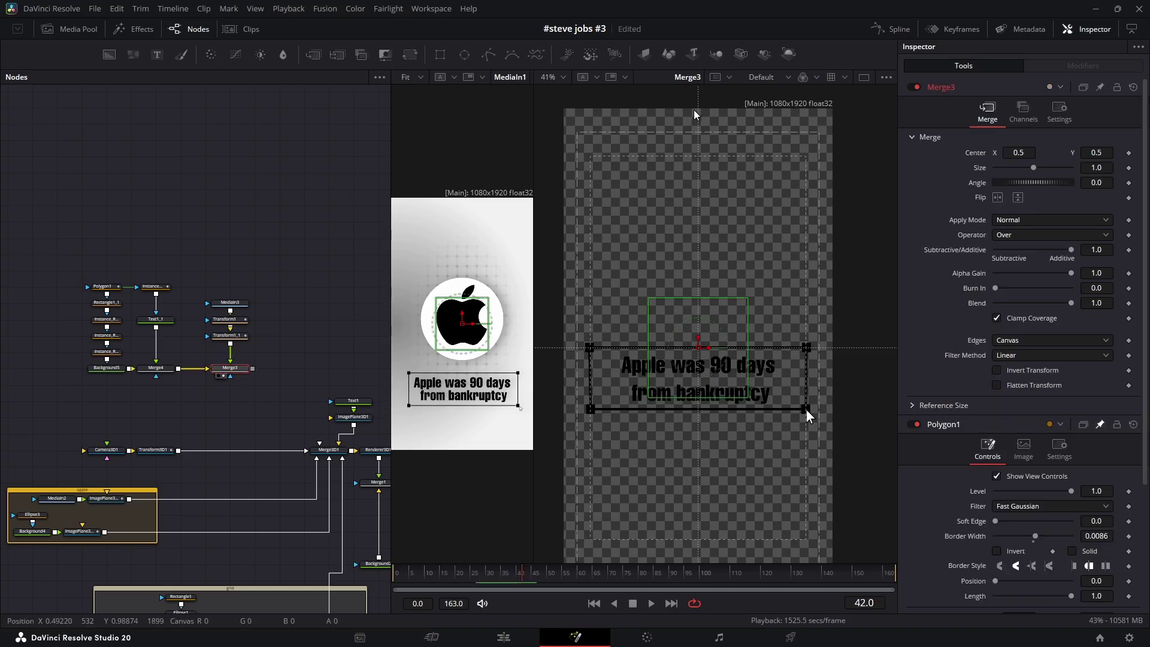
click(648, 58)
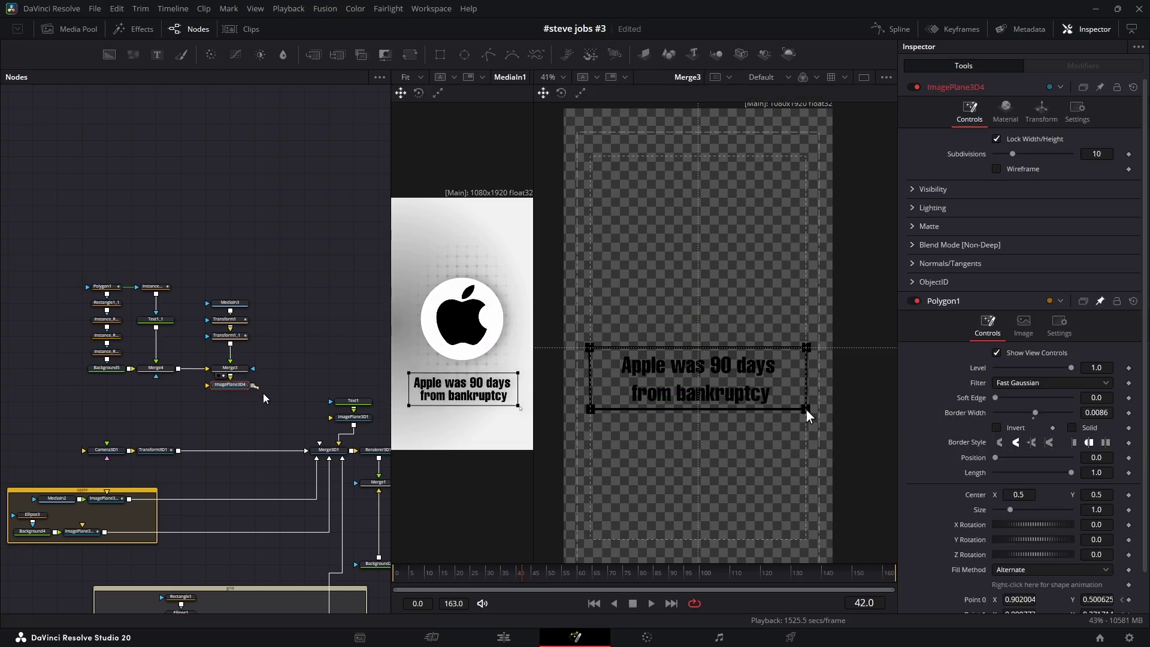
drag(264, 394, 327, 450)
drag(253, 420, 107, 399)
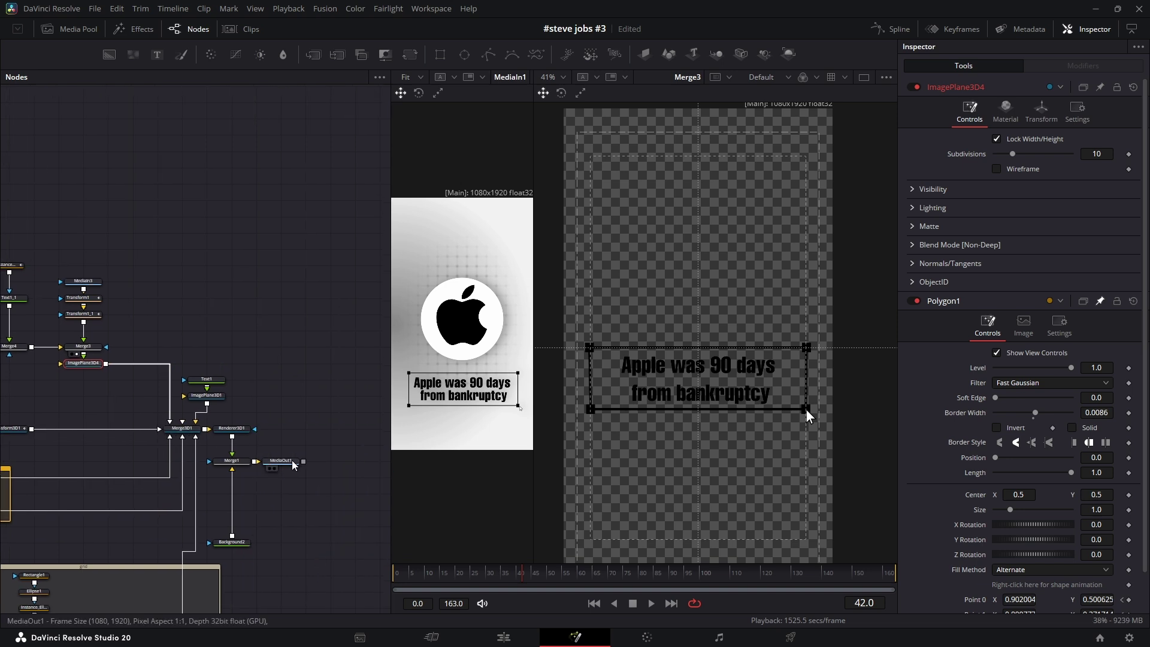
drag(292, 461, 702, 396)
scroll(672, 371, down, 3)
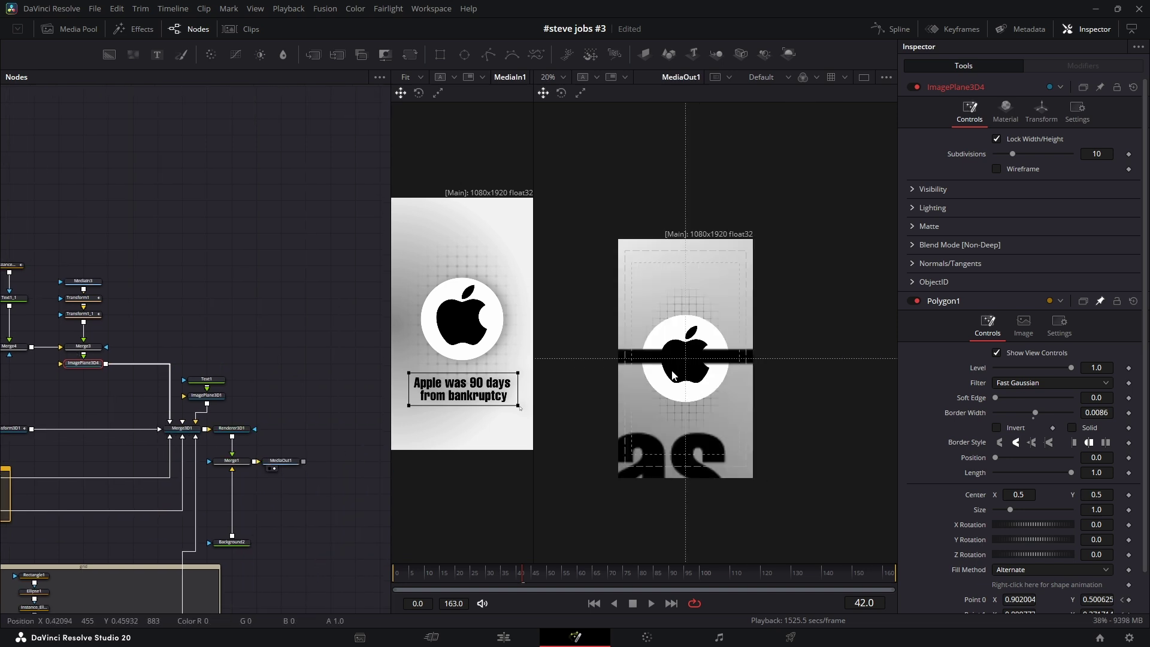
scroll(673, 376, up, 2)
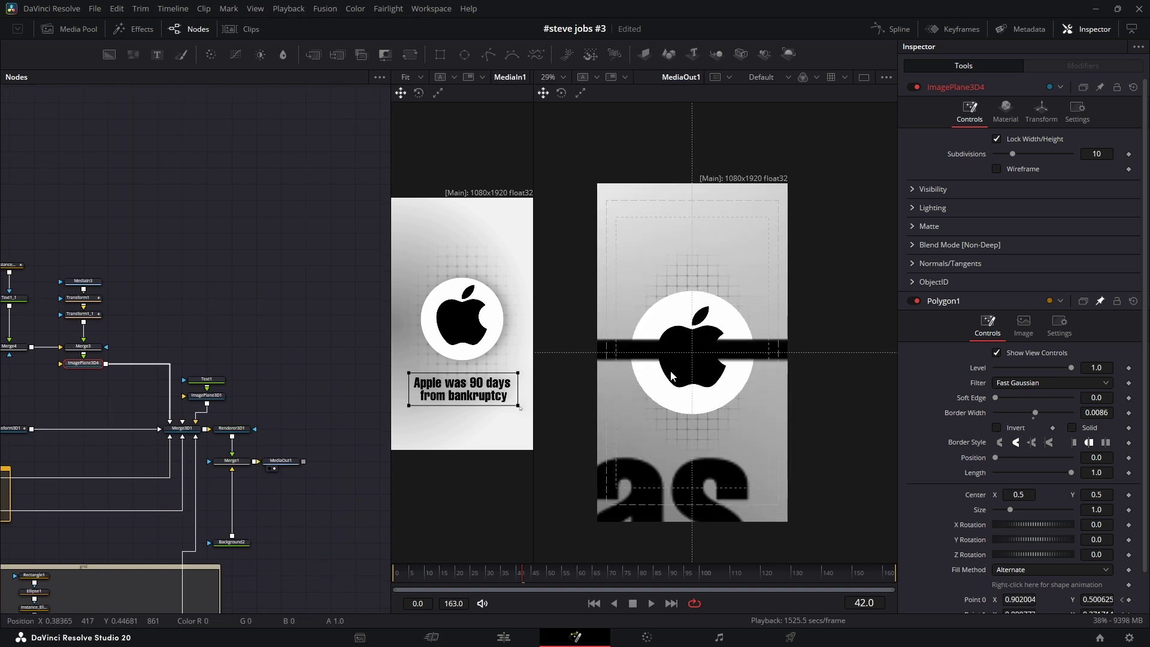
Step: Set the new image plane's translation to X -0.005, Y -0.415, Z -5.42, and scrub the animation to check it in the scene
click(1036, 109)
drag(1097, 182, 1027, 182)
drag(773, 403, 761, 467)
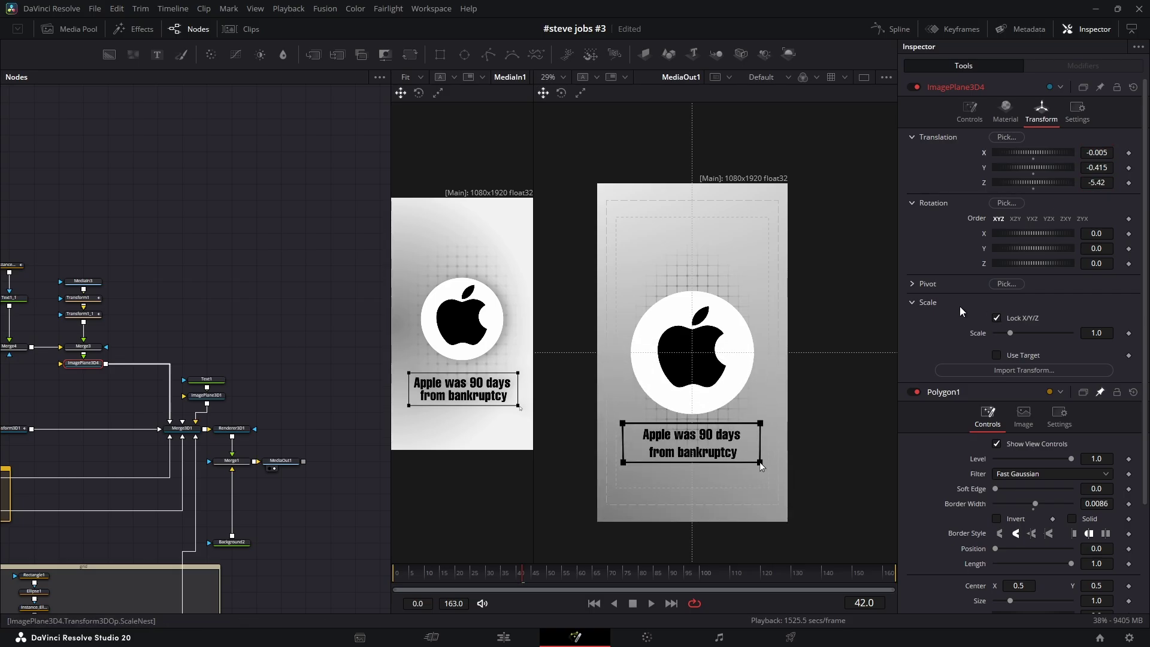
drag(396, 584, 540, 605)
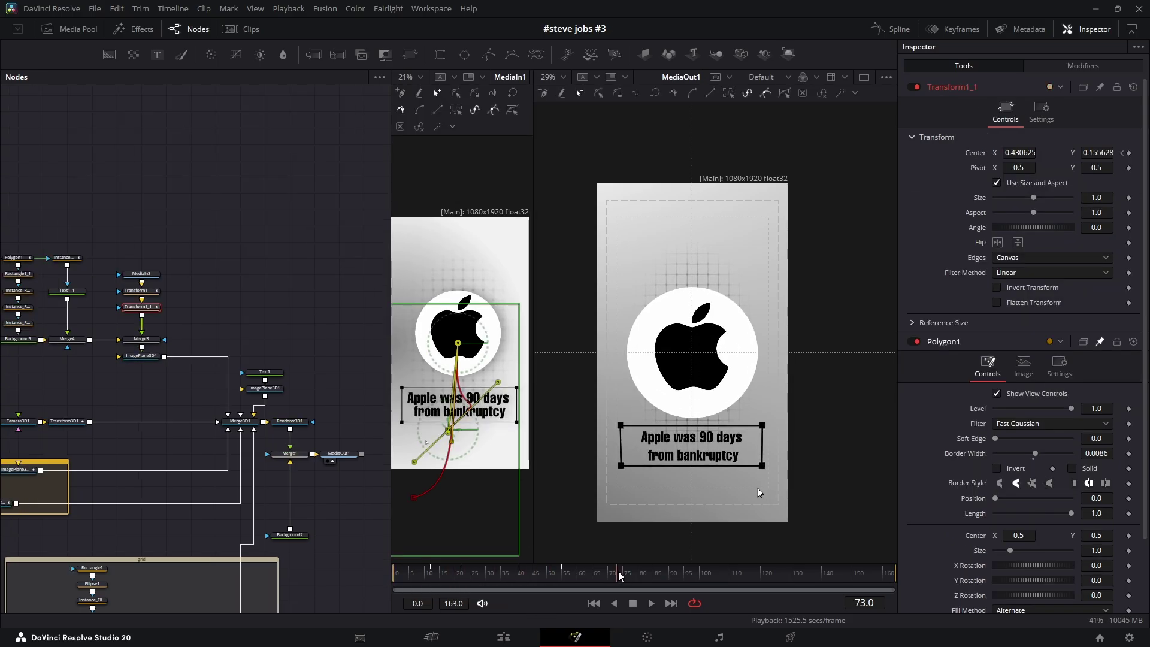
drag(620, 577, 616, 577)
Step: Move the box, text and cursor nodes away from the 3D scene nodes, and separate the box-and-text nodes from the cursor branch
drag(249, 295, 334, 285)
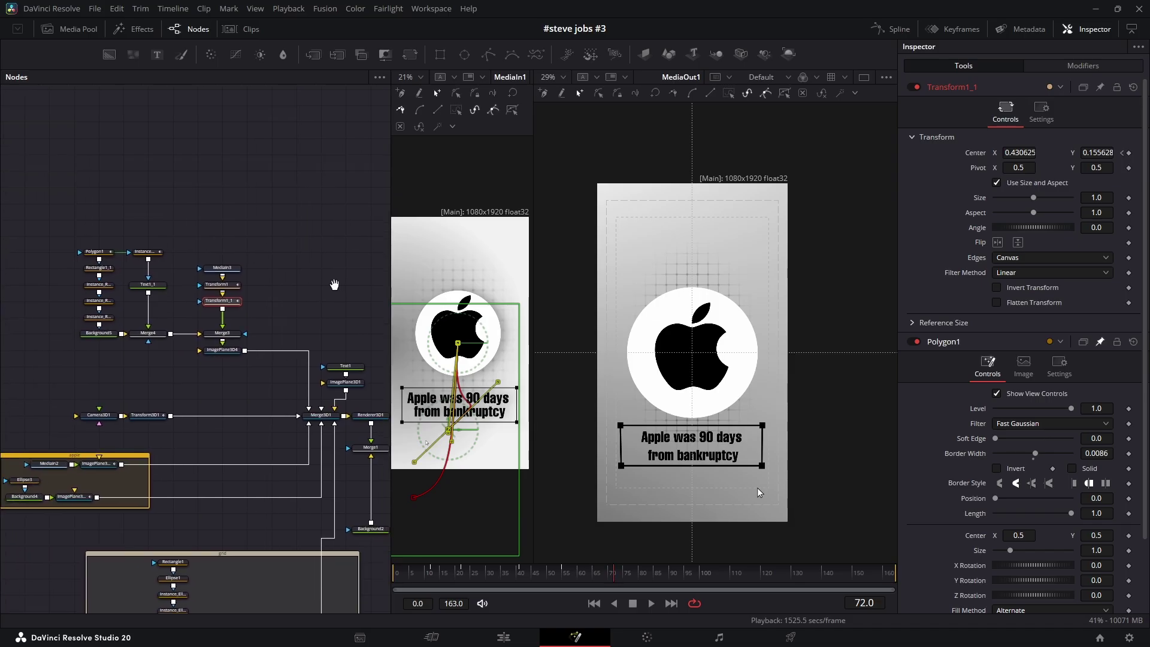
drag(85, 215, 244, 392)
drag(231, 350, 231, 286)
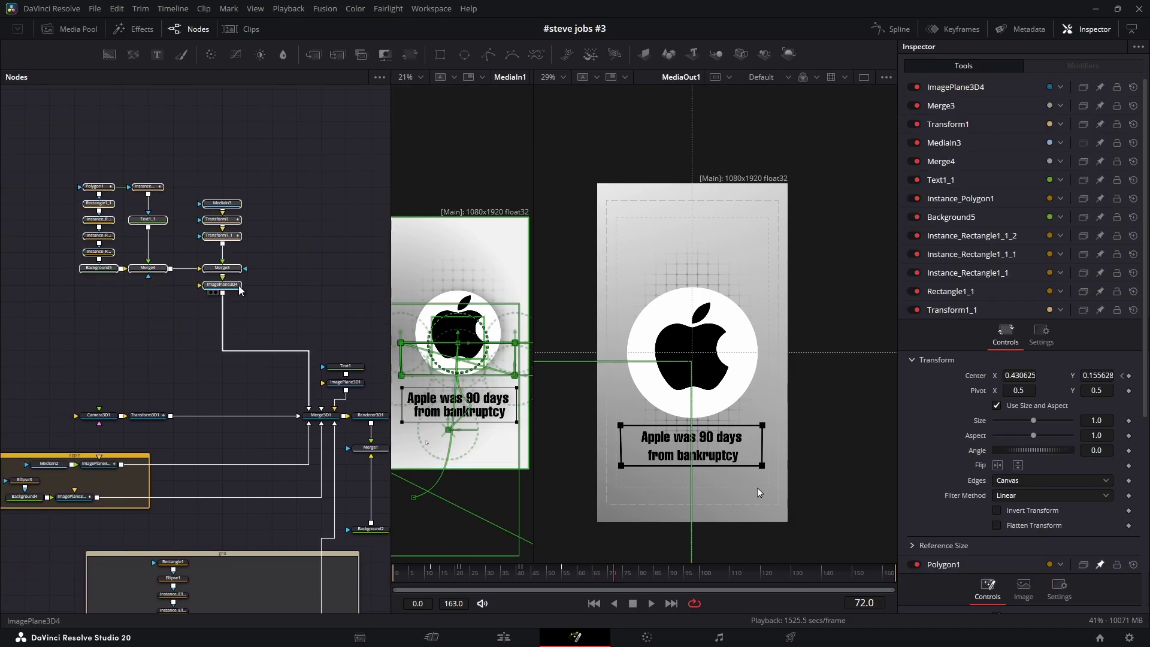
drag(147, 341, 235, 411)
drag(157, 215, 177, 344)
Step: Duplicate the box-and-text nodes, place them below the originals, and merge them over the first box's output
key(ctrl+c)
key(ctrl+v)
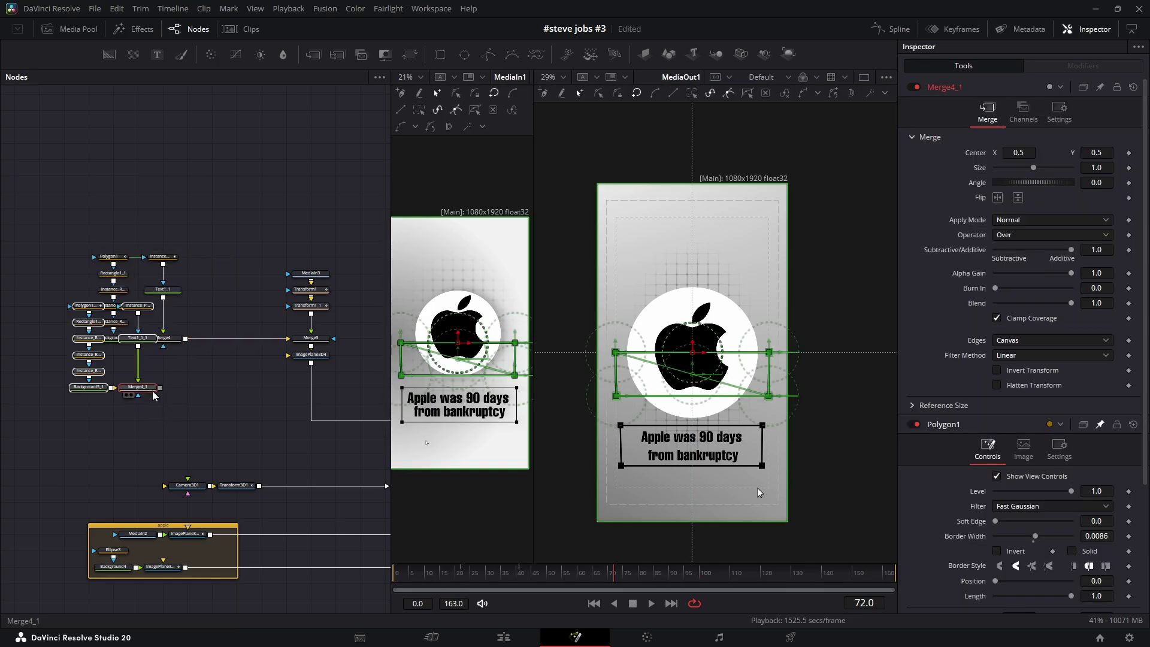
drag(88, 396, 186, 339)
drag(214, 437, 237, 339)
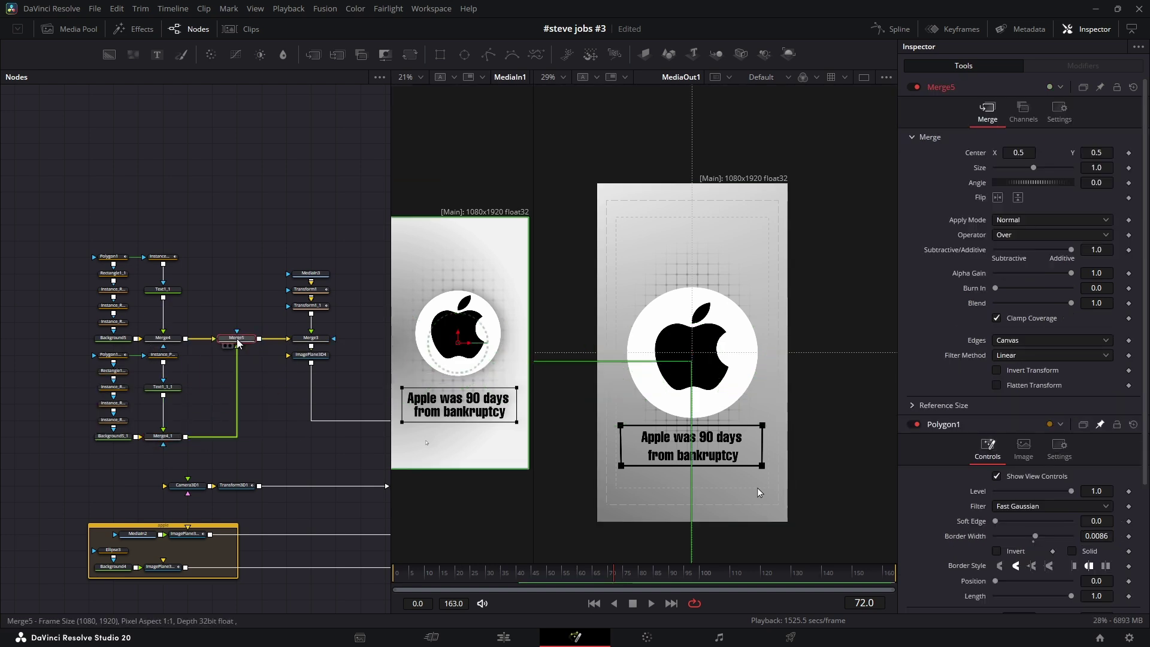
Step: Offset the duplicated box by setting the new merge's center to X 0.574, Y 0.335, and show that merge in the main viewer
click(272, 393)
click(234, 339)
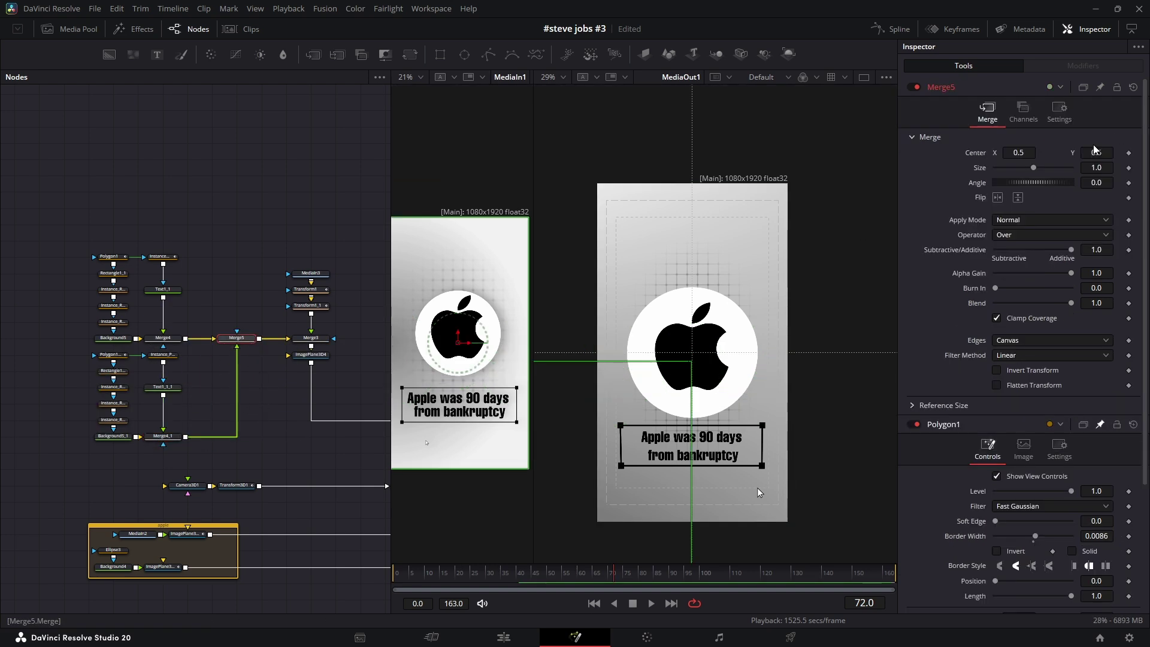
drag(1094, 150, 1038, 152)
key(2)
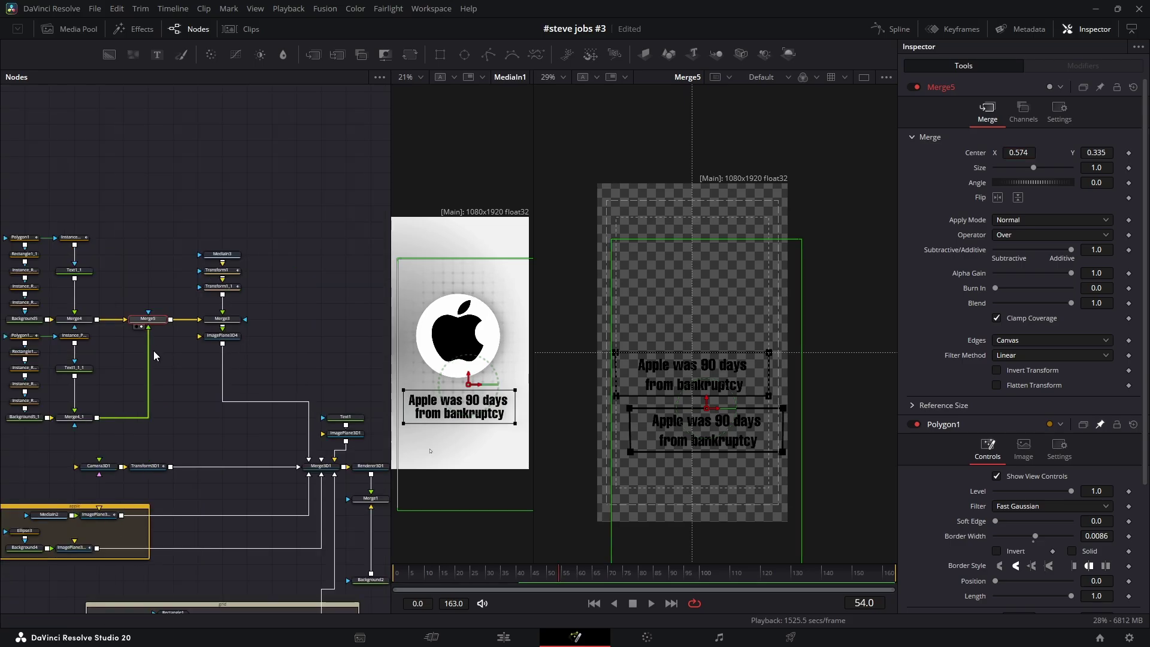
Step: Shift all of the duplicated polygon's point keyframes so that its box animation starts at frame 77
click(24, 336)
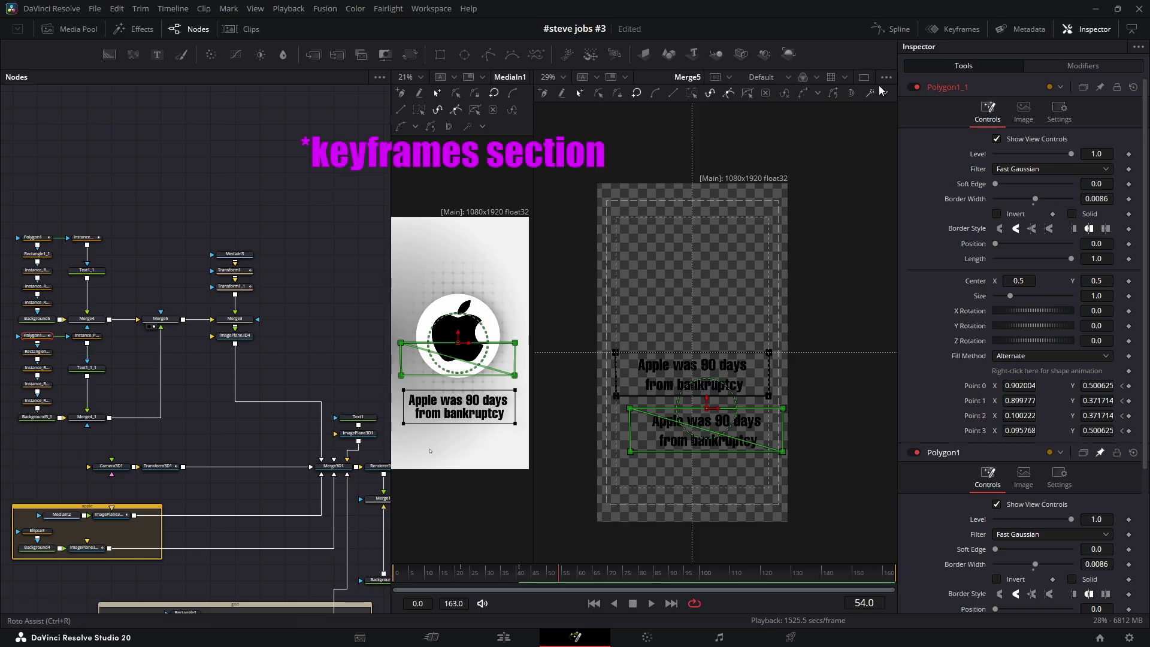
click(952, 29)
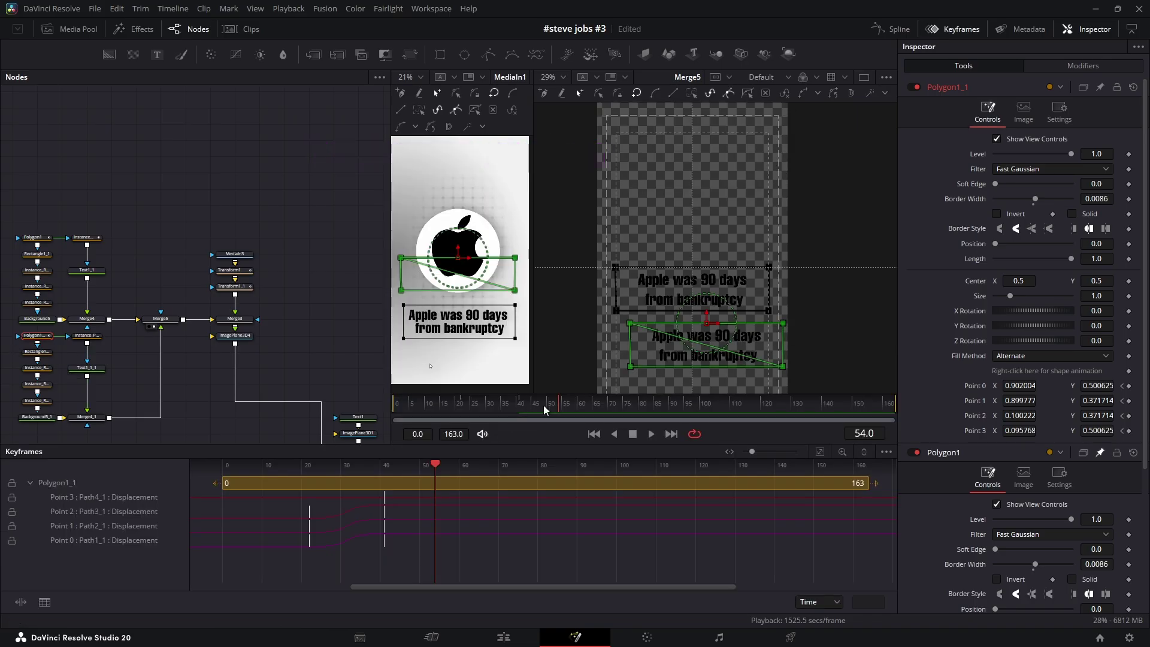
drag(544, 405, 631, 401)
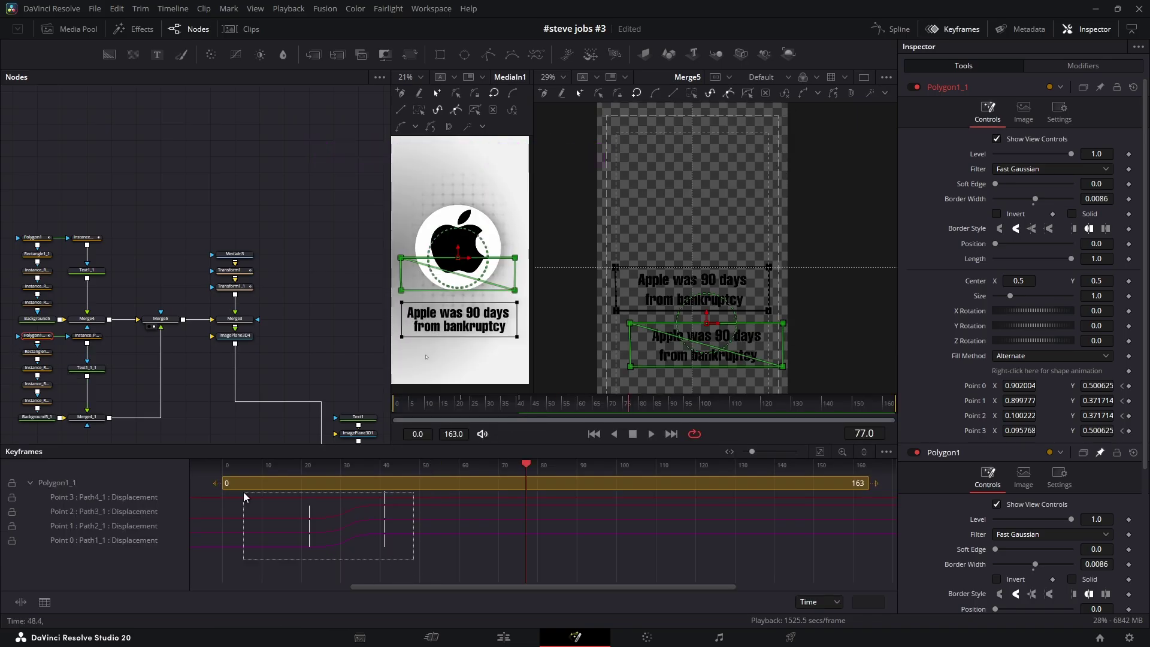
drag(415, 566, 243, 491)
drag(309, 522, 526, 523)
click(943, 30)
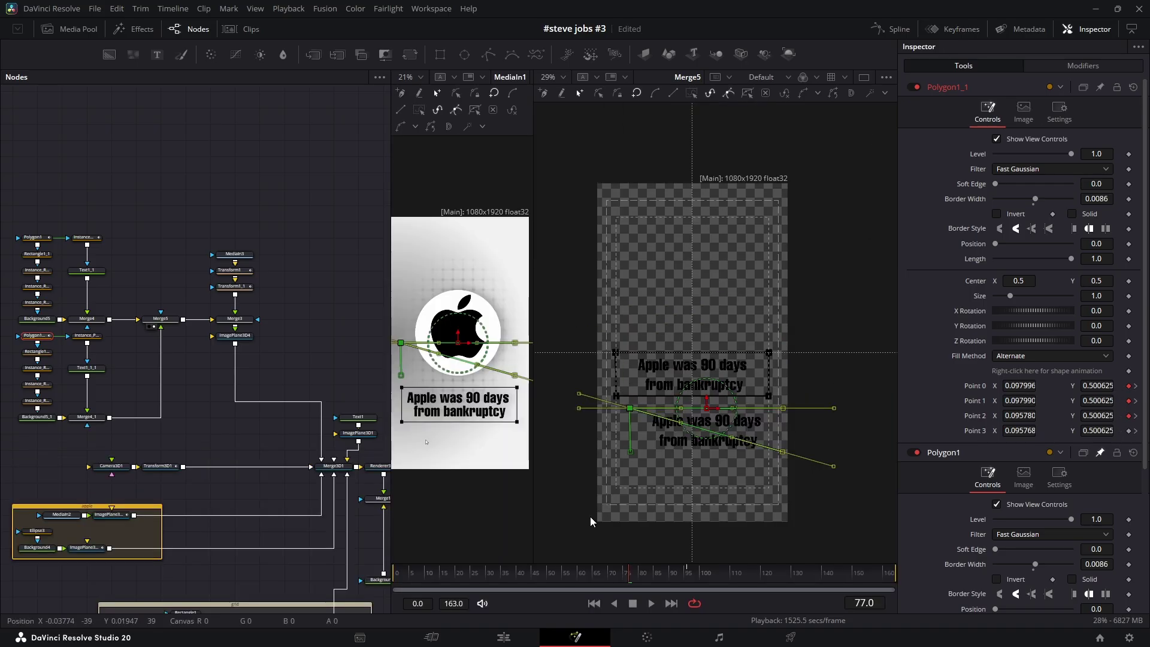
Step: Deinstance the duplicated text mask's soft edge, border width and solid settings, and make it solid with border width -0.0173 and soft edge 0.0036
drag(647, 573, 674, 585)
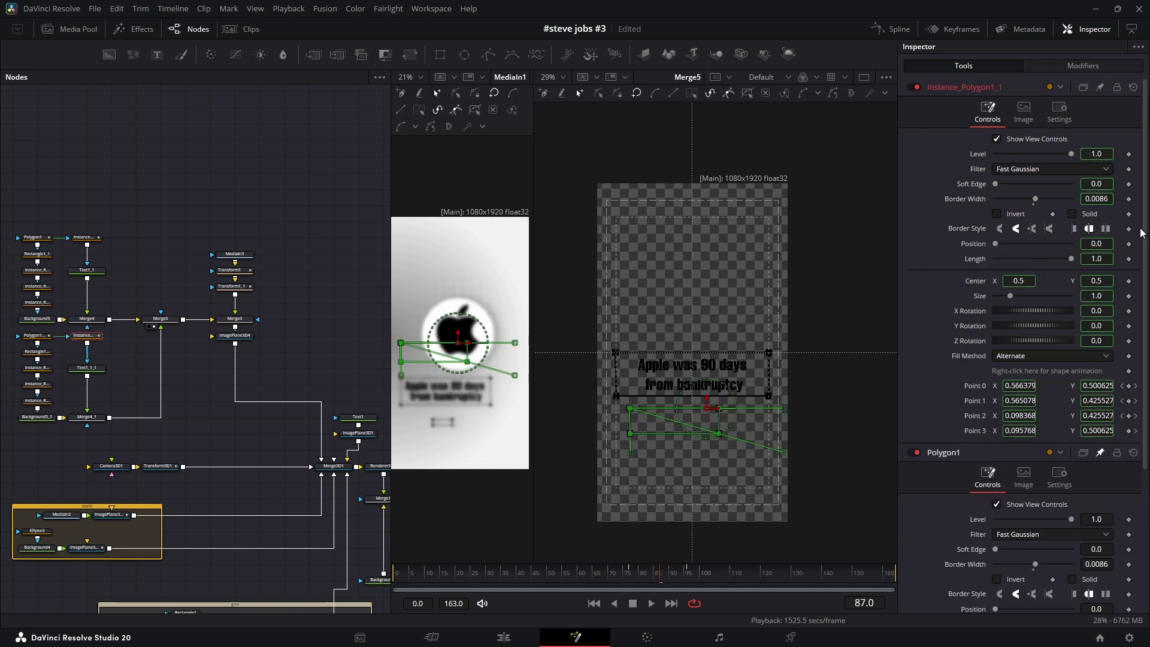
right_click(961, 189)
click(988, 298)
right_click(970, 197)
click(1002, 305)
right_click(1067, 215)
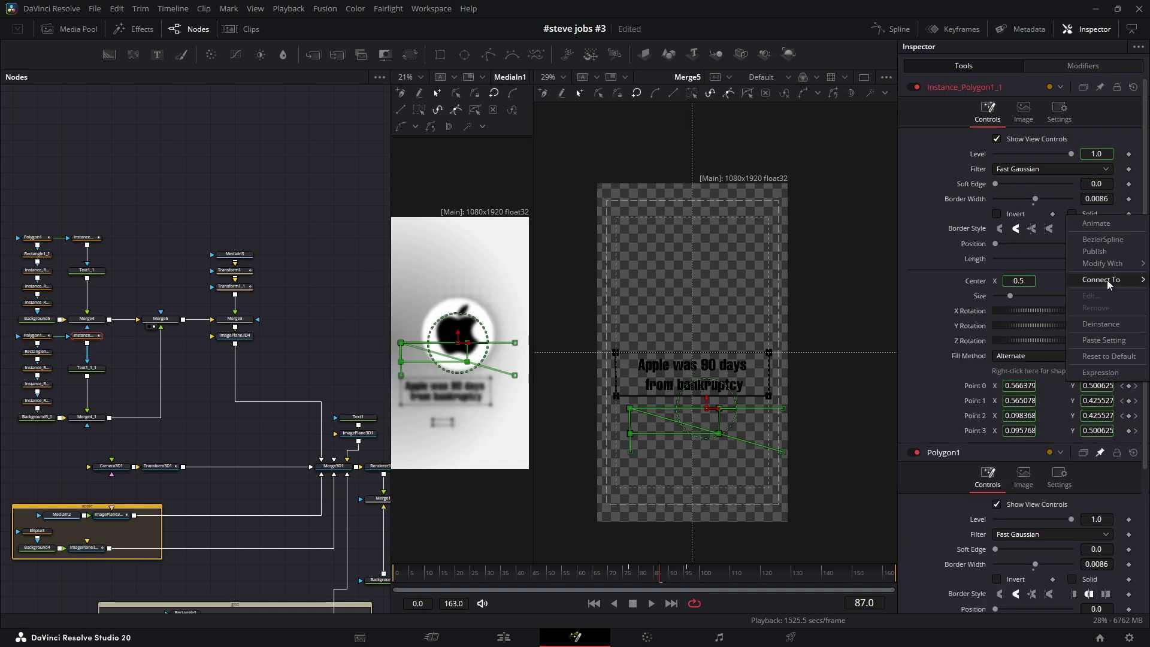
click(1072, 214)
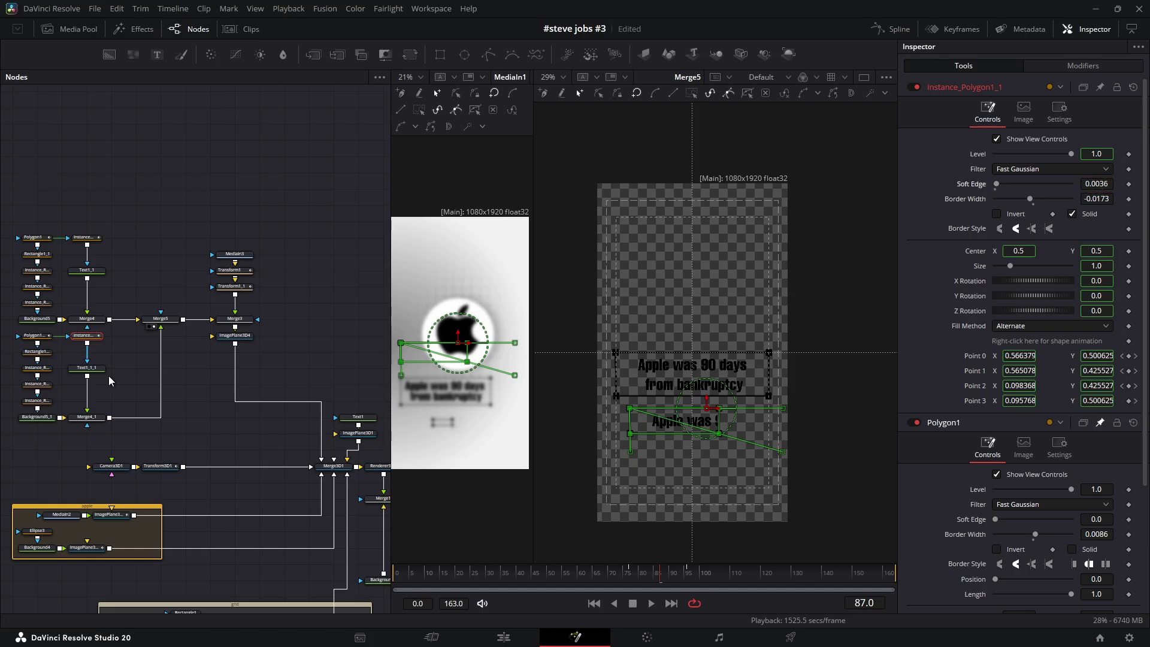
Step: Open the duplicated box's text for editing, with the playhead further along its reveal animation
click(682, 574)
click(87, 368)
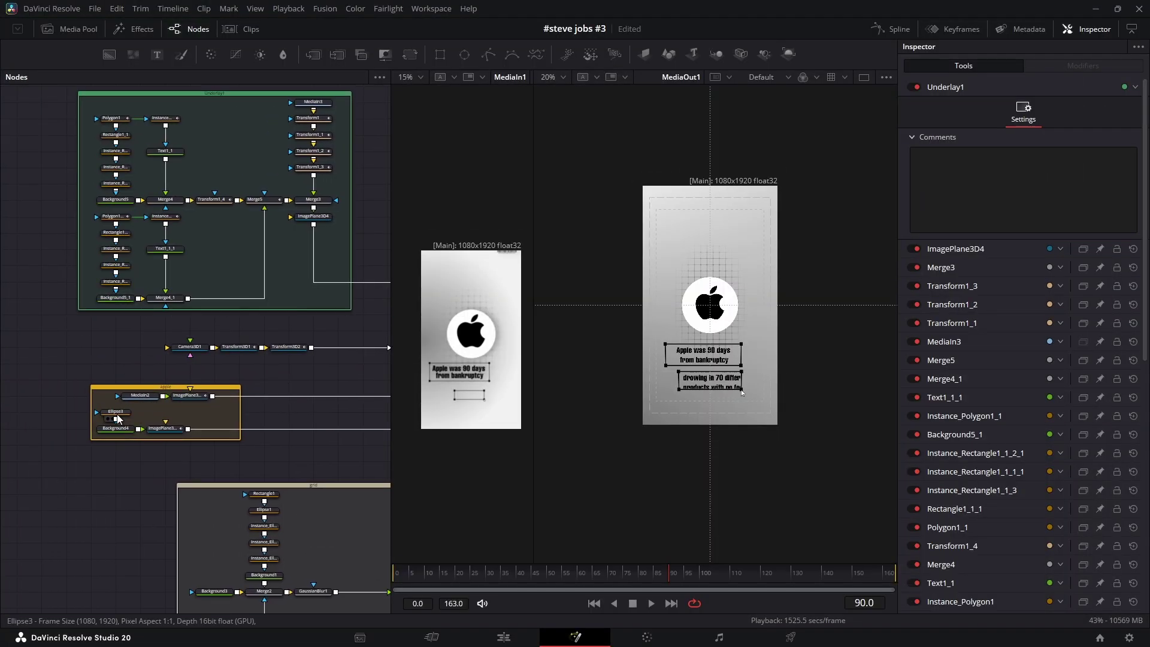
Step: Duplicate the ellipse mask in the apple group and chain the copy between the original ellipse and the white background
drag(91, 414, 67, 432)
scroll(94, 423, up, 2)
click(88, 435)
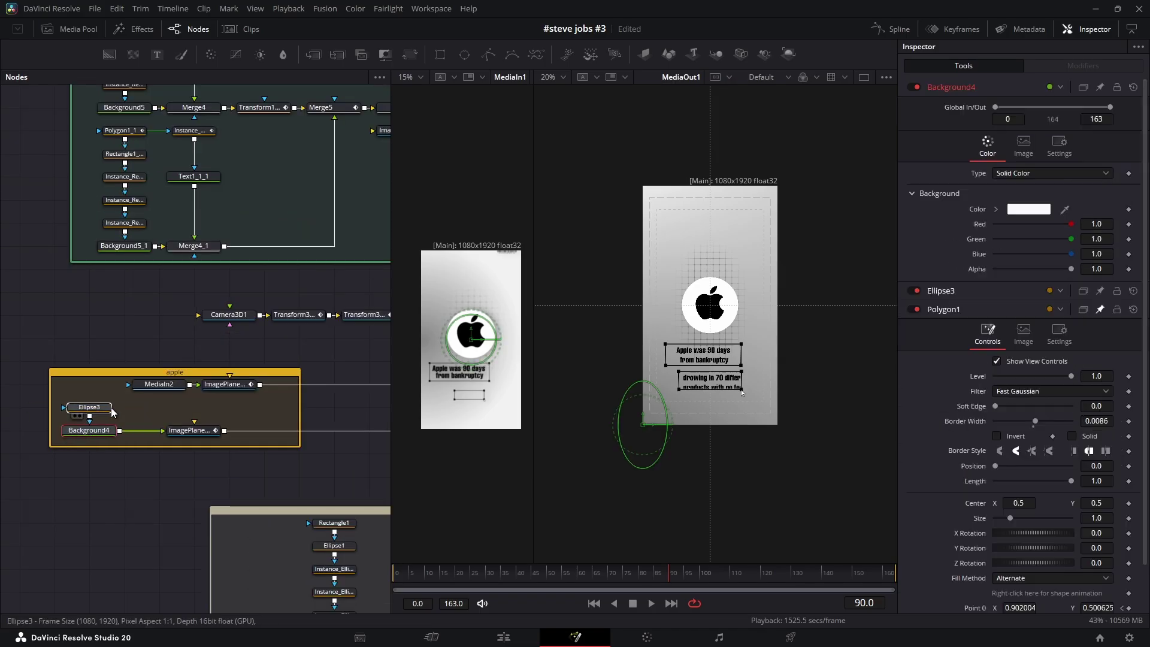
click(103, 419)
click(100, 409)
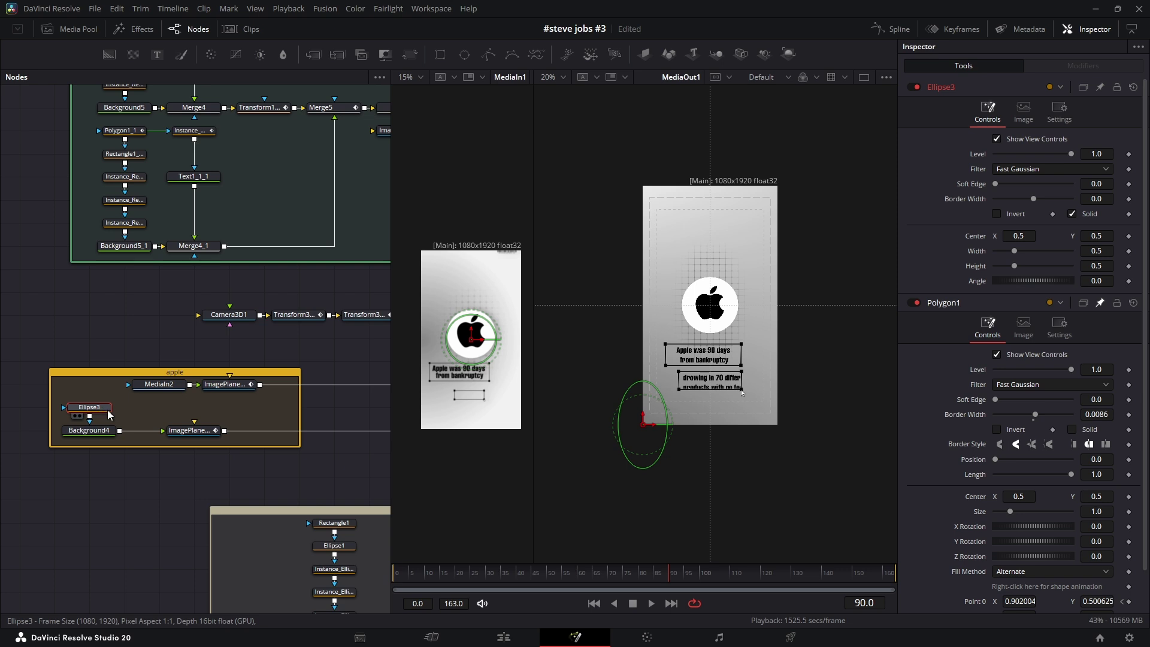
key(ctrl+c)
key(ctrl+v)
drag(87, 399, 93, 433)
click(120, 456)
click(90, 386)
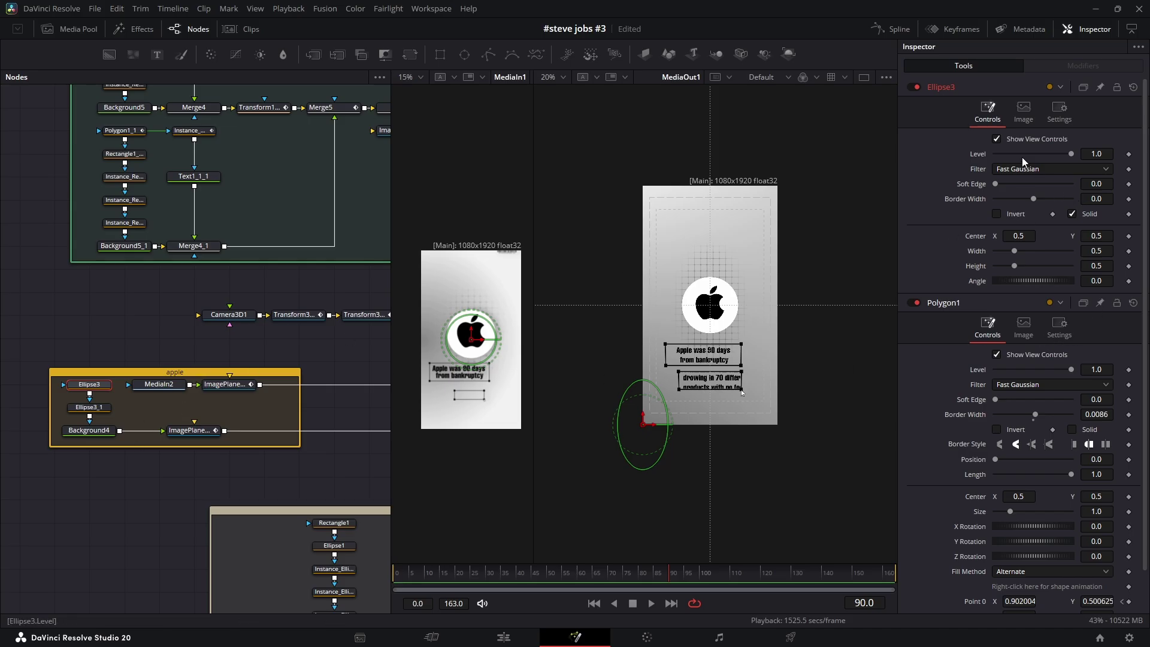
Step: Make the upper ellipse mask a non-solid ring with border width 0.007 and link its height to its width with an expression
click(1100, 302)
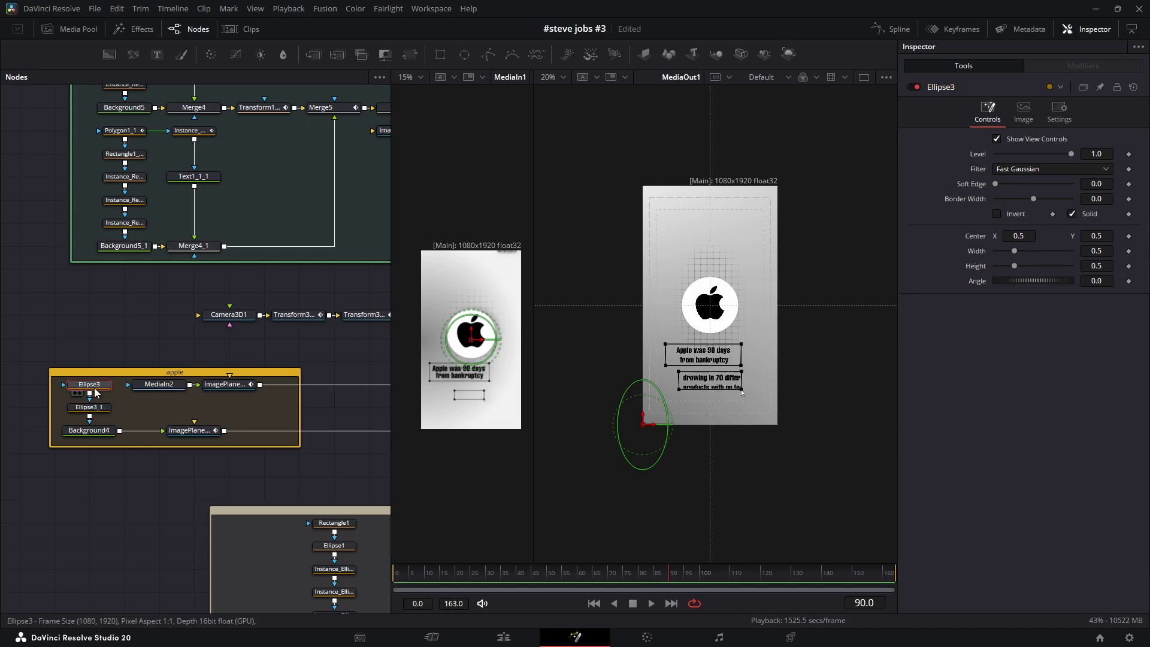
click(1072, 215)
drag(1097, 199, 1102, 198)
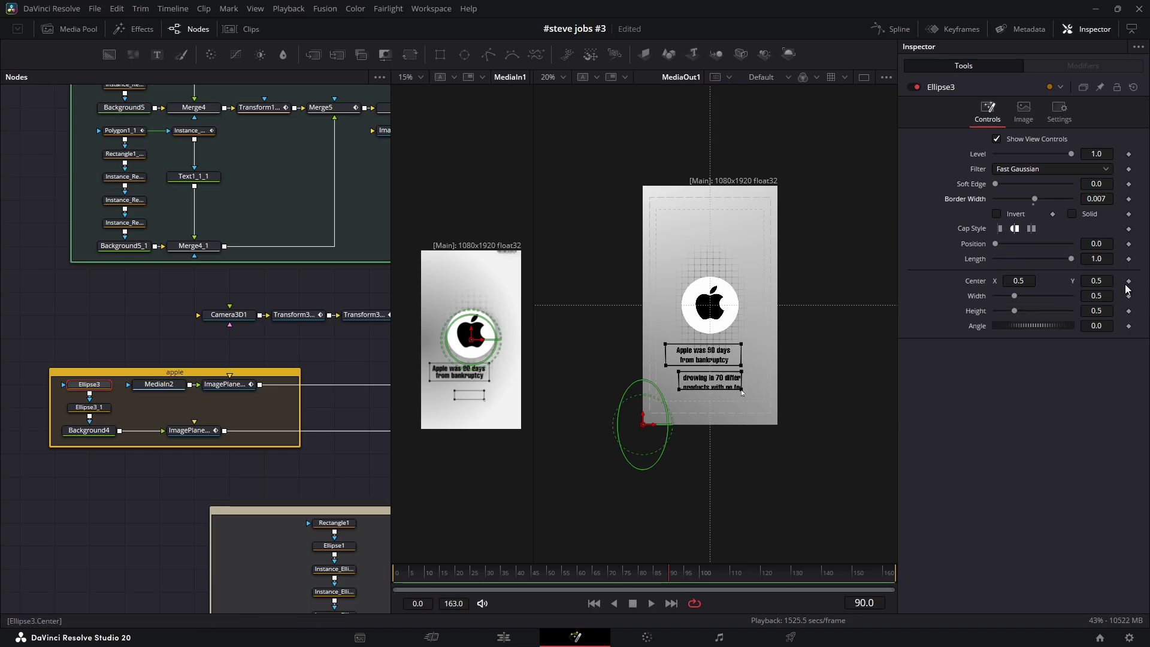
text(0)
key(Tab)
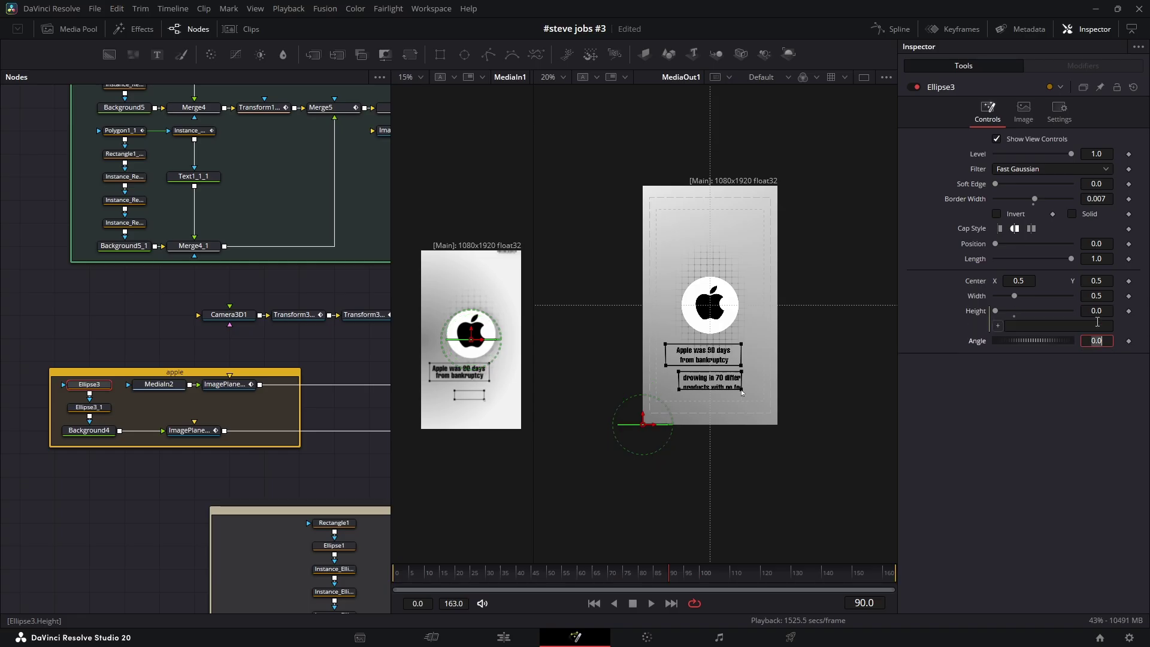
drag(975, 302, 976, 297)
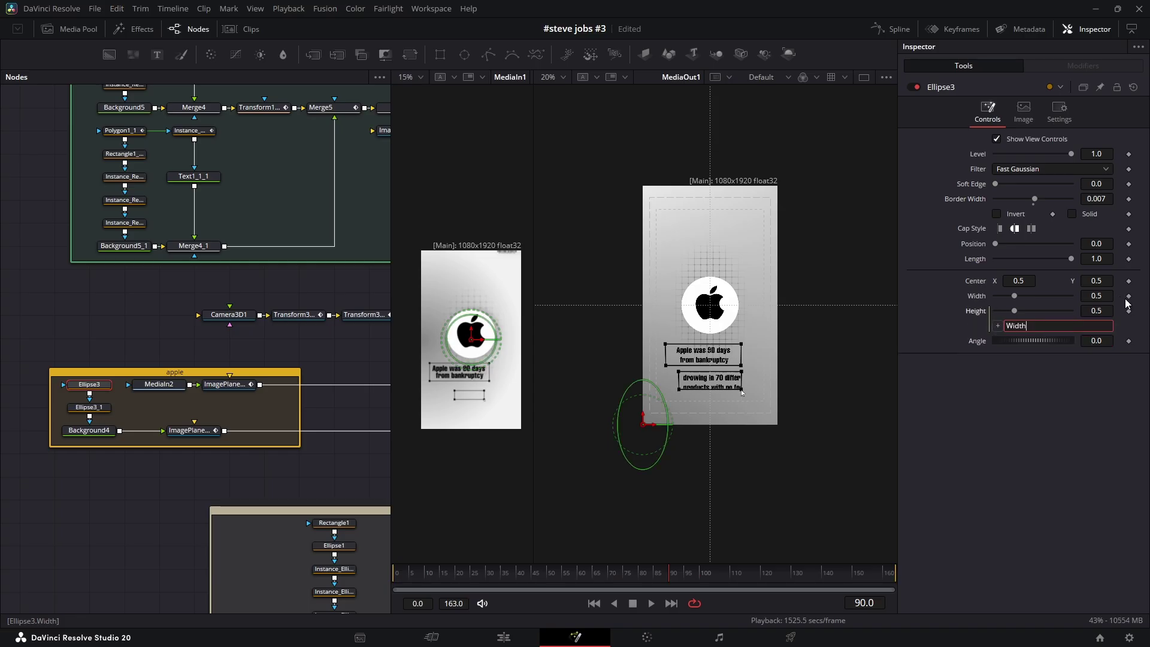
Step: Keyframe the ring's width from 0.5 at frame 90 to 0.598 at frame 100, and review its curve and animation
click(1129, 296)
drag(686, 581, 705, 580)
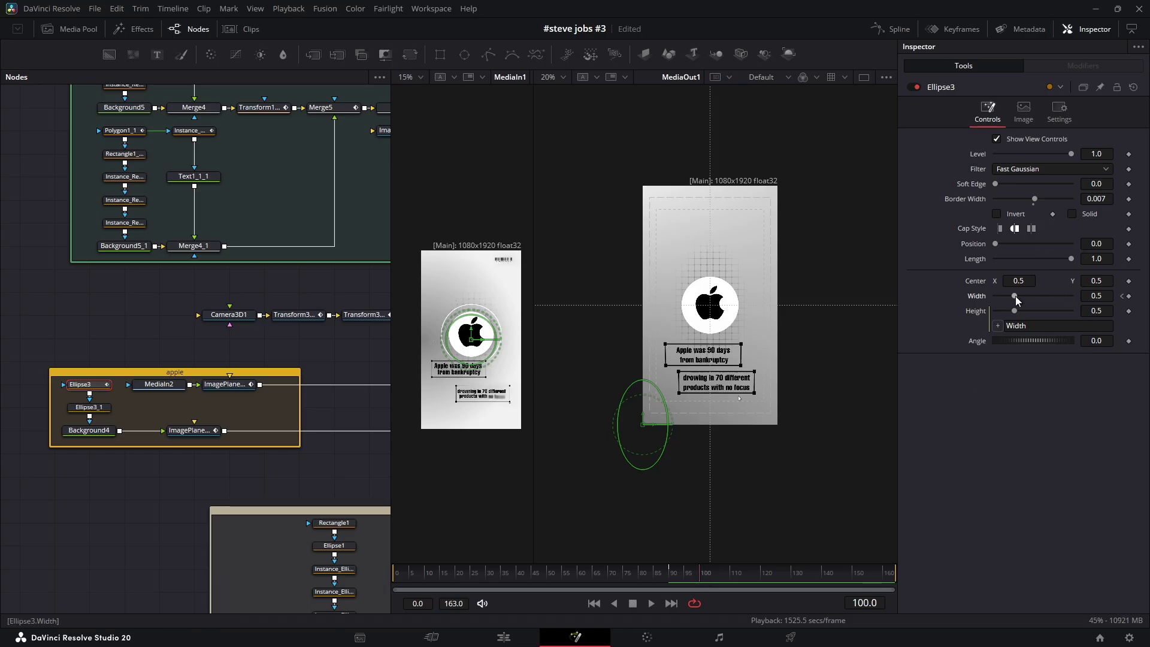
drag(1017, 300, 1018, 300)
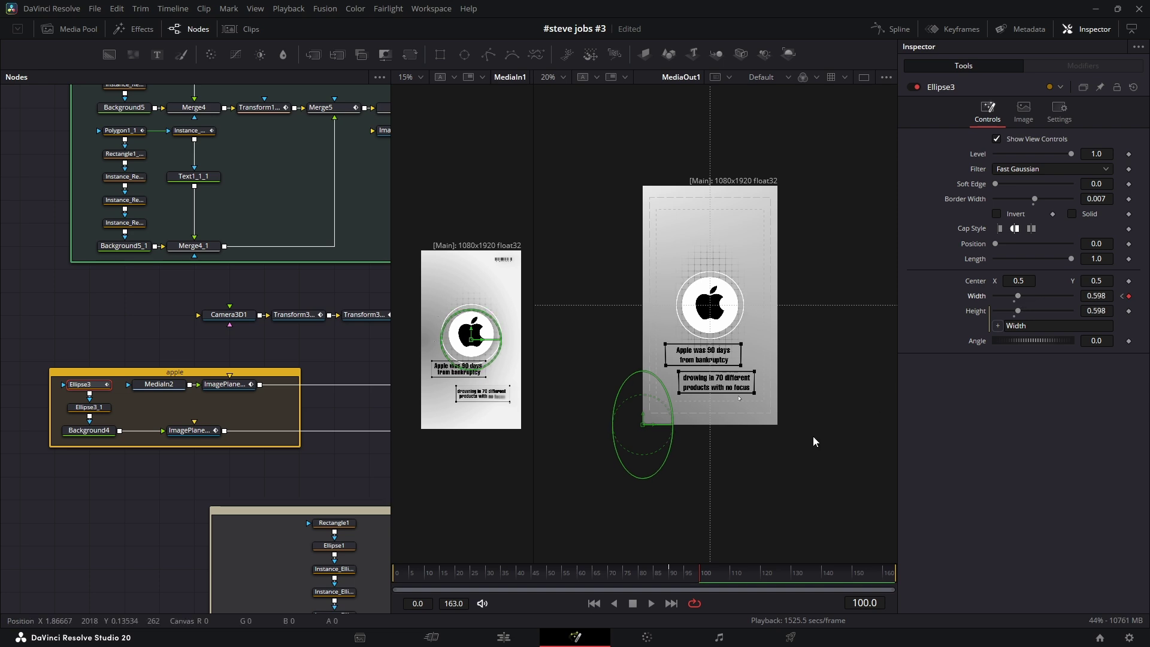
click(897, 29)
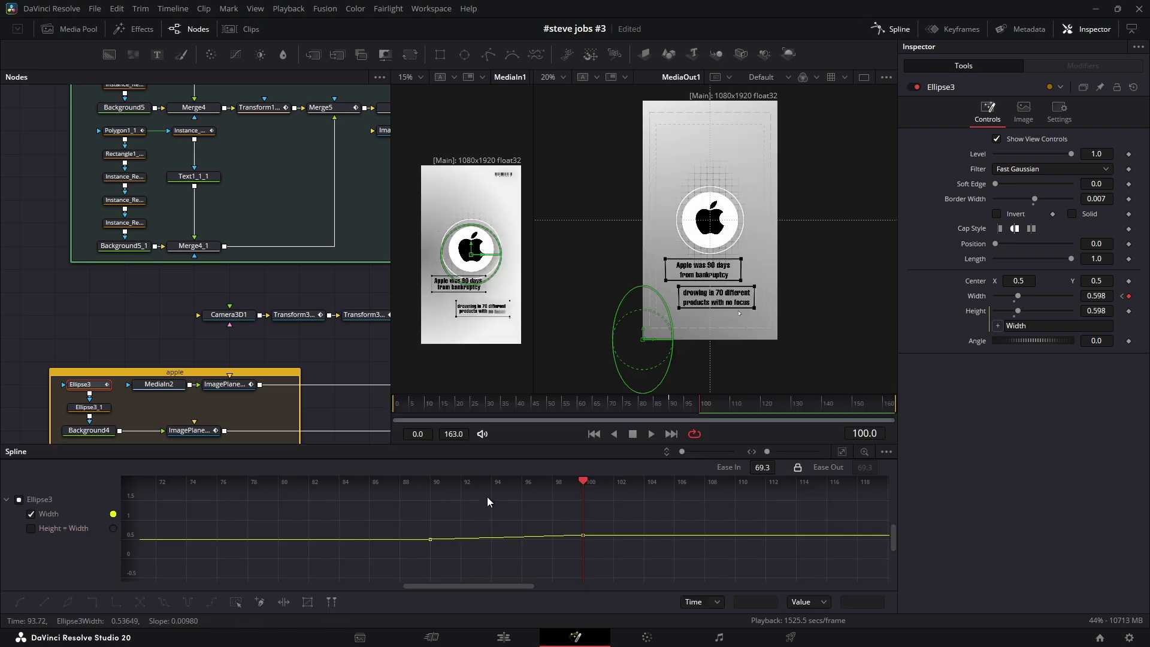
click(880, 29)
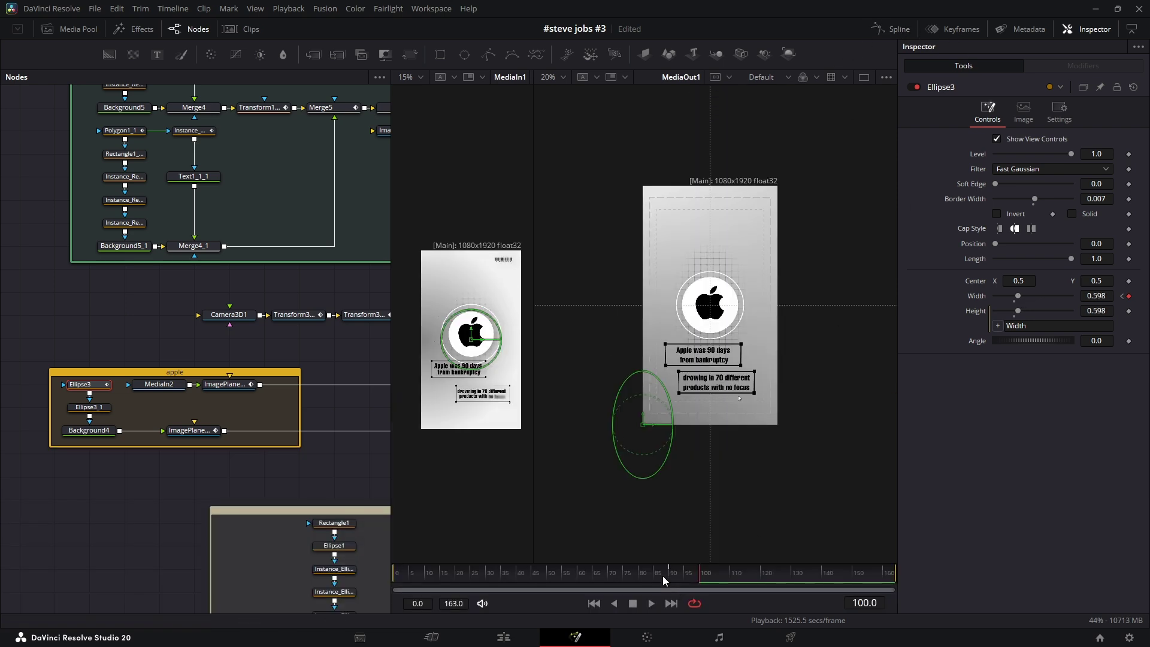
drag(662, 576, 702, 581)
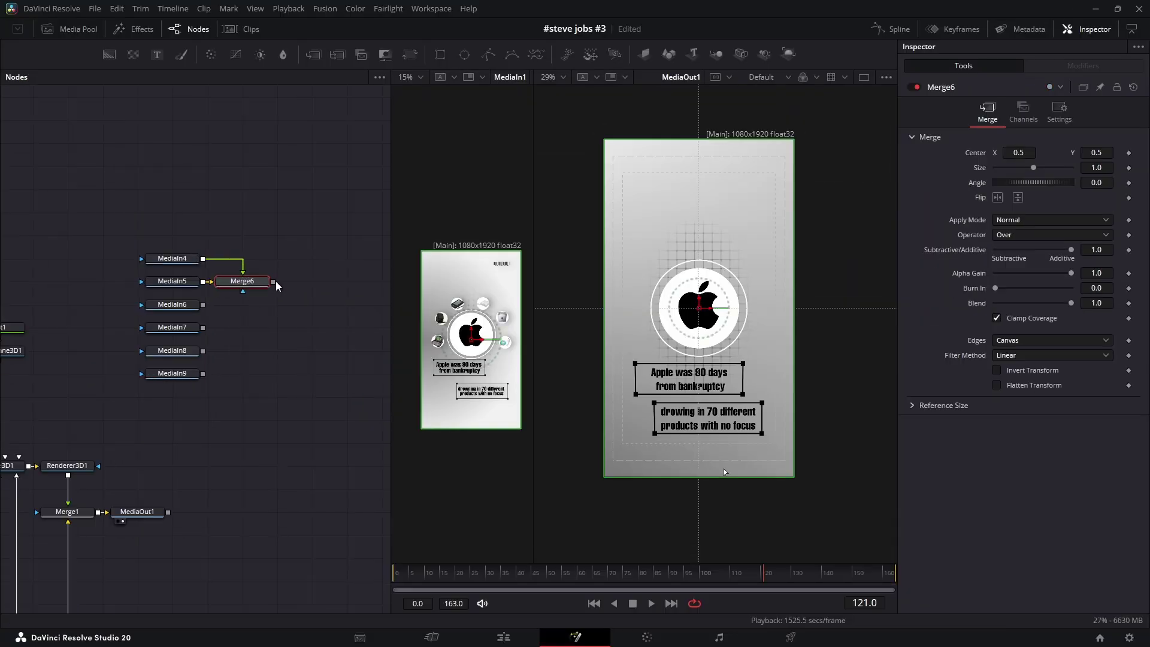
Step: Chain the product images MediaIn4 through MediaIn9 together with a series of merge nodes
drag(273, 305, 203, 328)
drag(272, 328, 203, 351)
drag(273, 351, 202, 374)
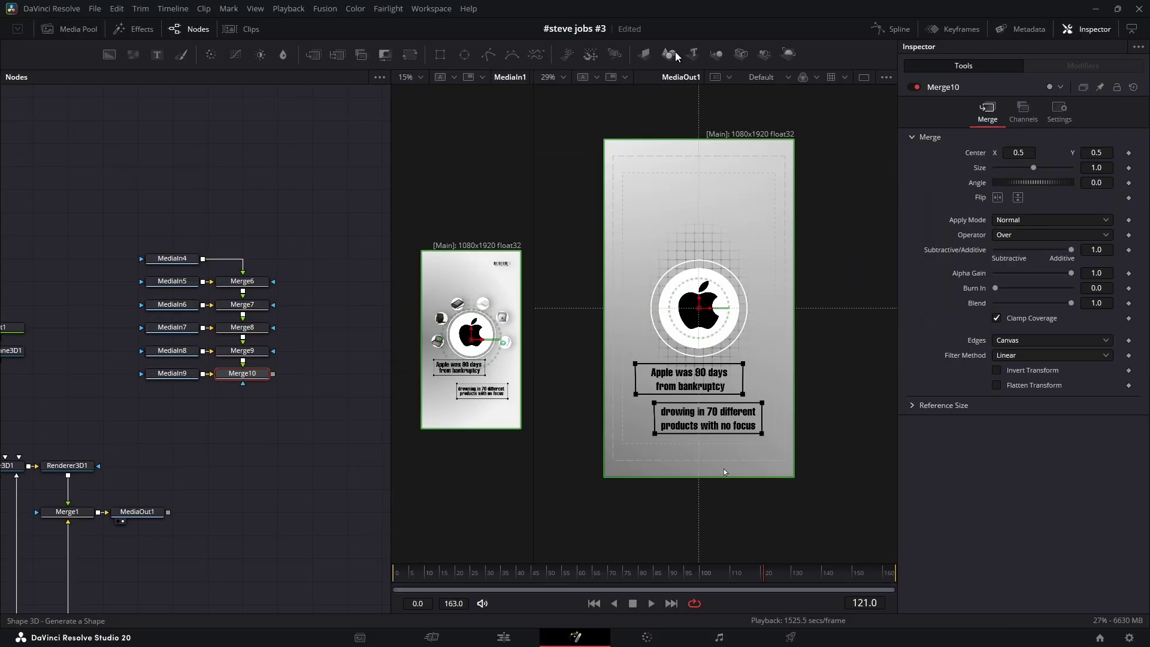
Step: Feed the merged product images through an image plane into the 3D merge and set the plane's Z translation to -2.75
click(644, 54)
drag(273, 397, 30, 456)
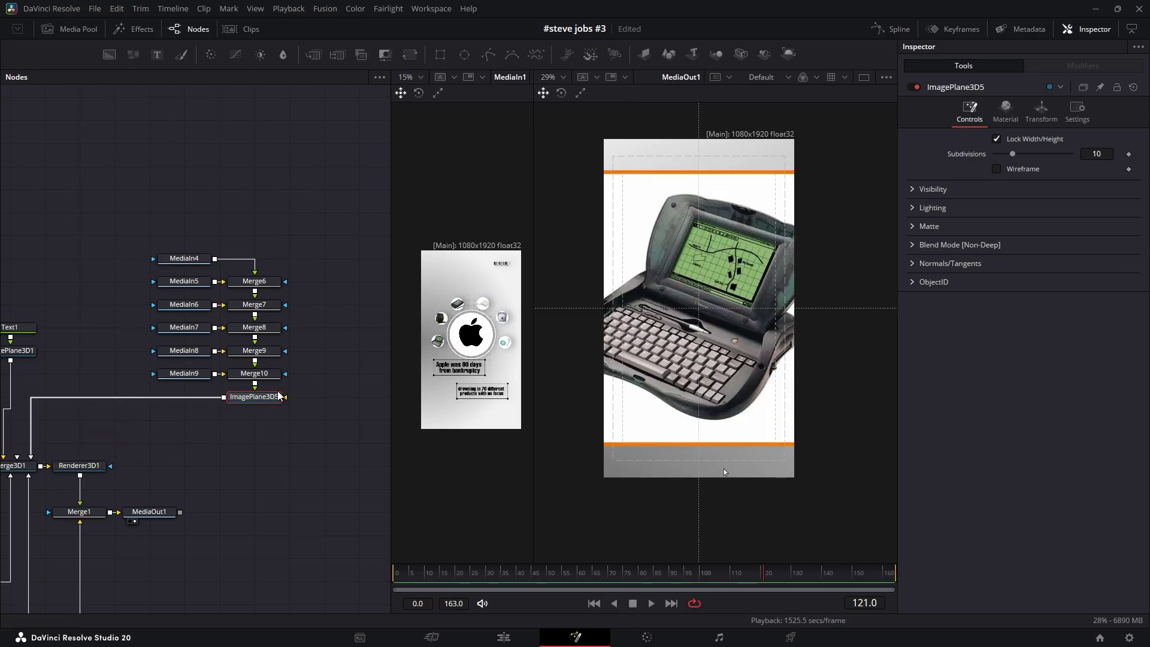
click(1050, 114)
drag(1096, 183, 1013, 183)
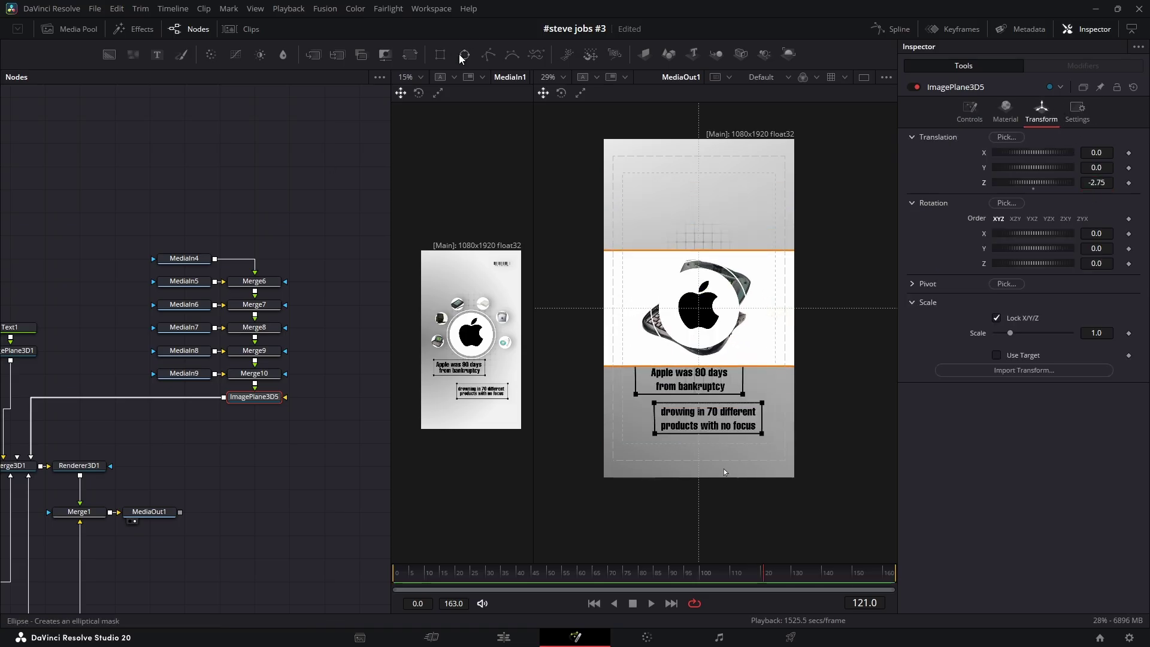
Step: Add one ellipse mask and connect it to all six product images, MediaIn4 through MediaIn9
drag(461, 55, 154, 305)
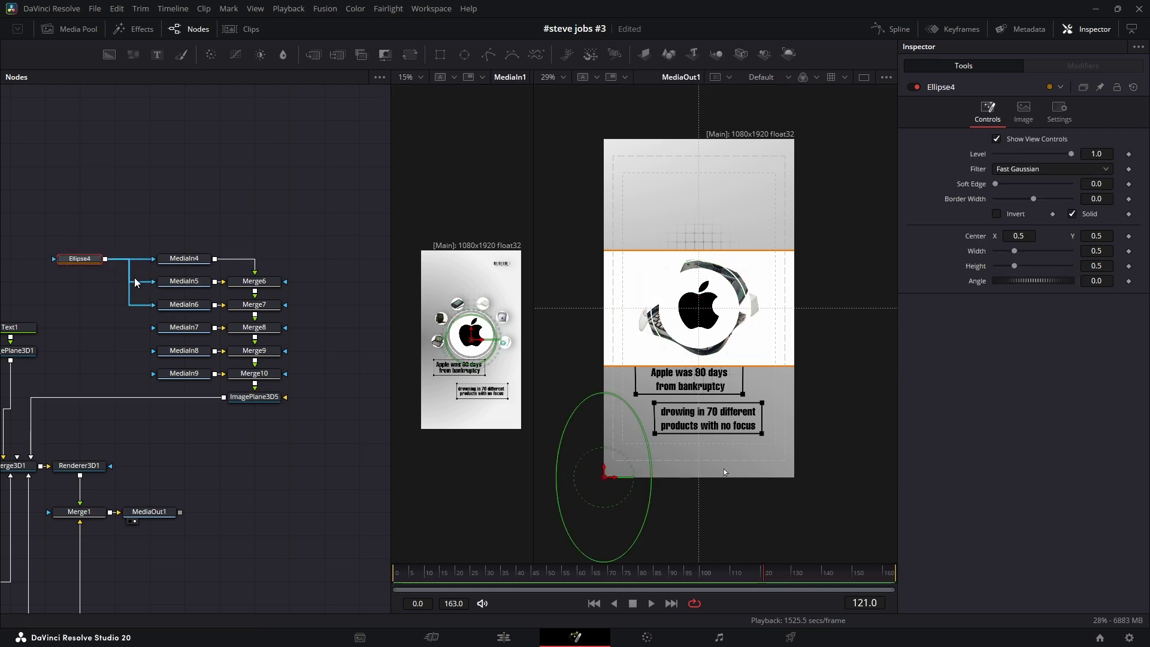
drag(105, 259, 176, 329)
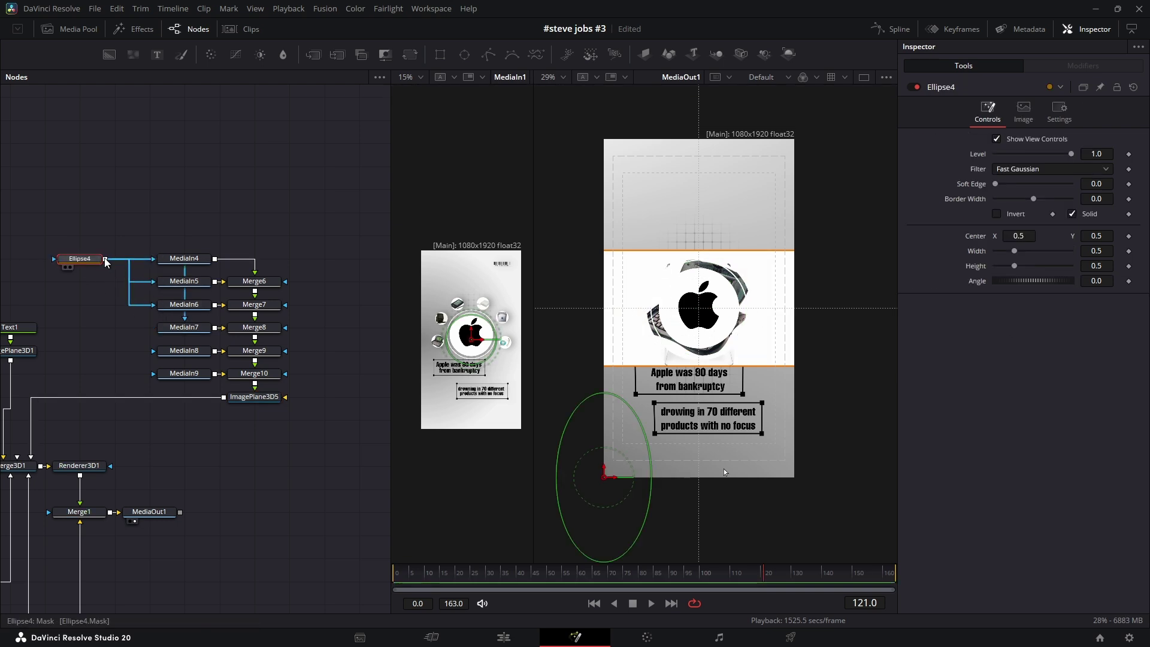
drag(84, 259, 175, 353)
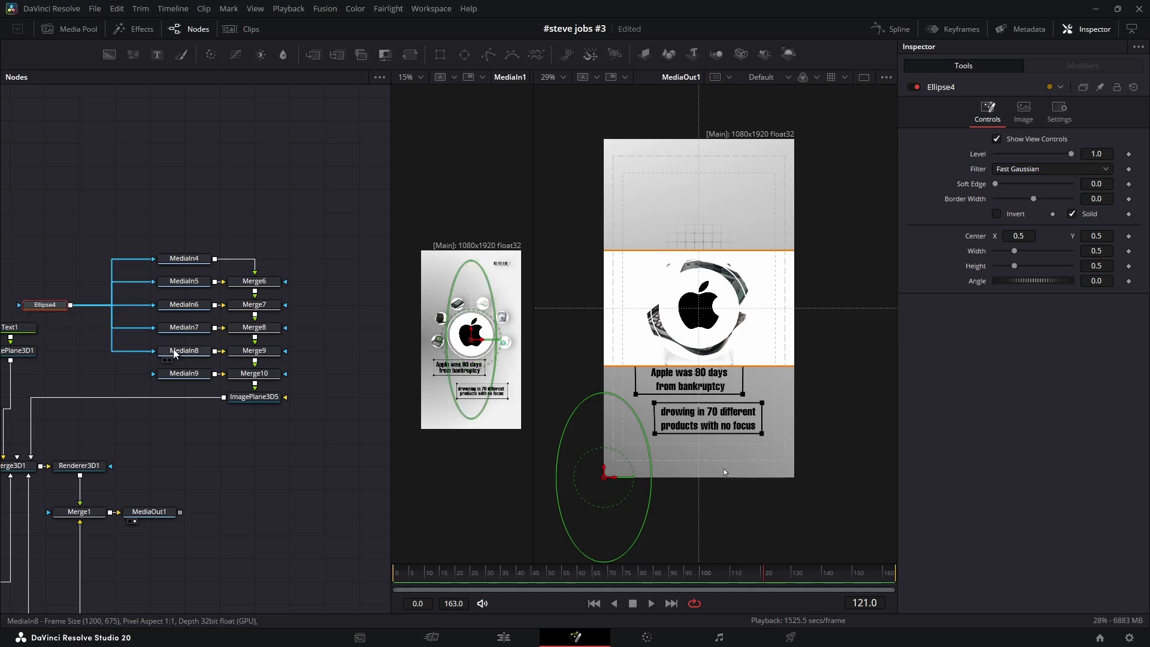
drag(71, 305, 153, 373)
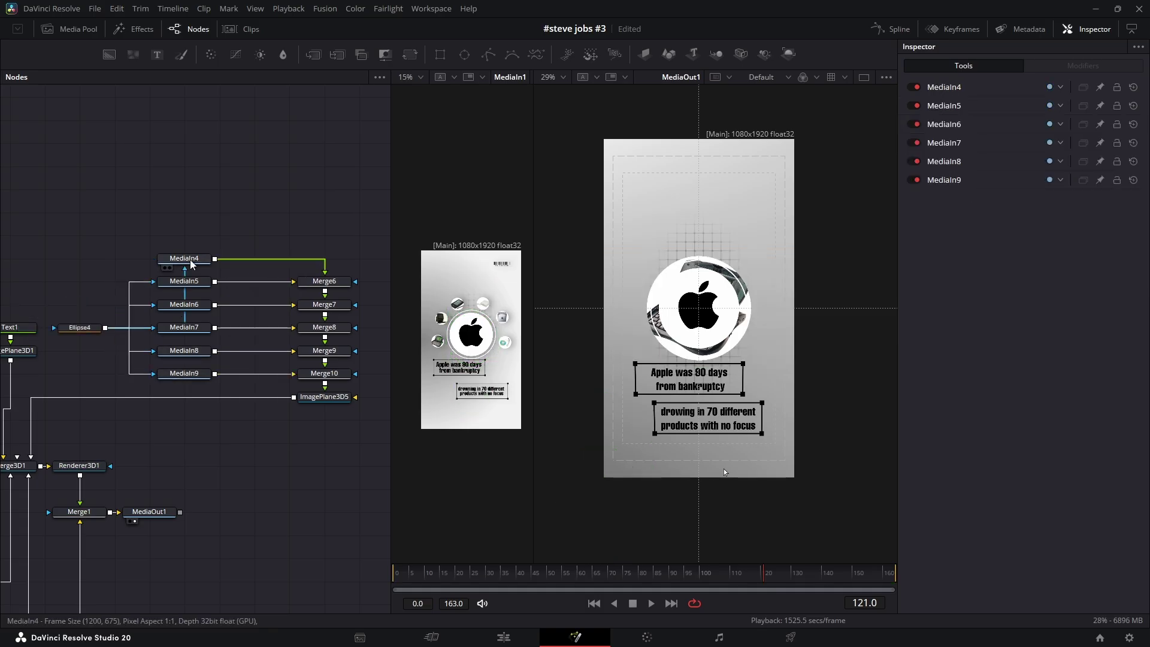
Step: Add a transform after the MediaIn4 image and keyframe its size at 0 on frame 100
click(190, 262)
click(411, 56)
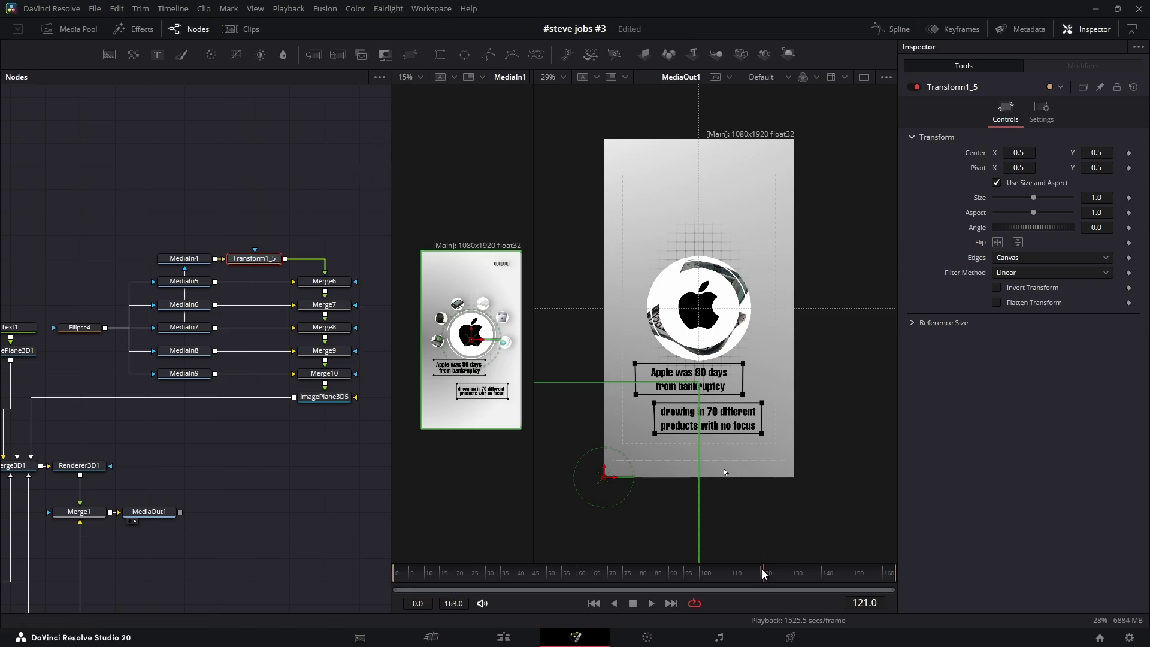
click(745, 574)
drag(744, 575, 700, 575)
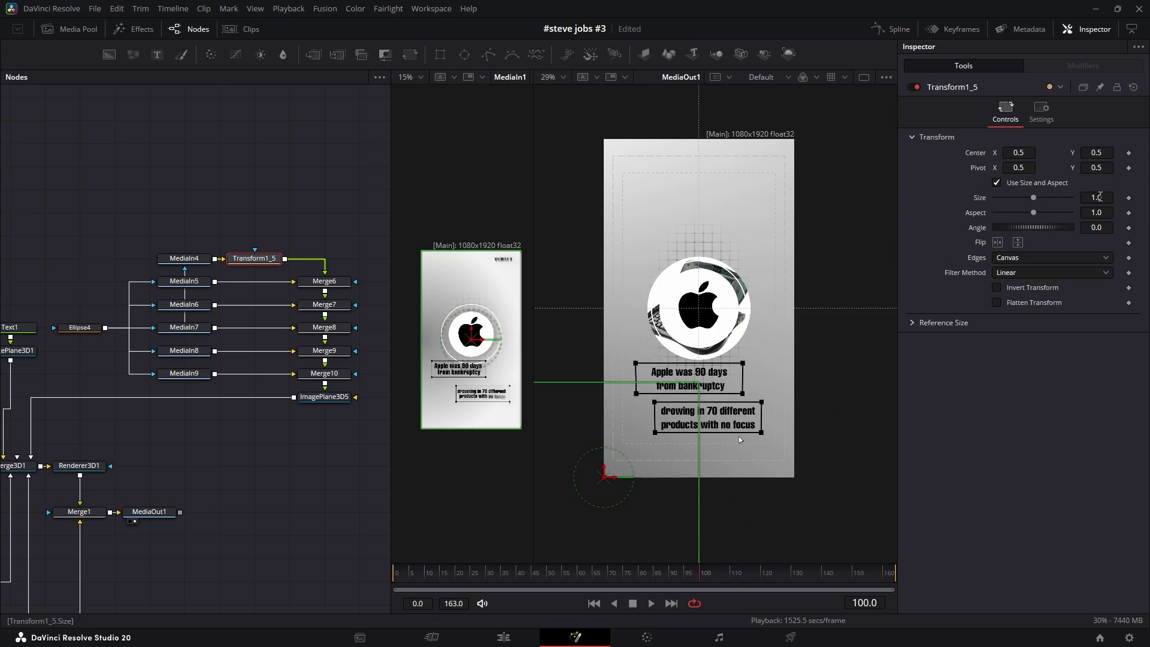
click(1128, 198)
drag(1033, 197, 927, 205)
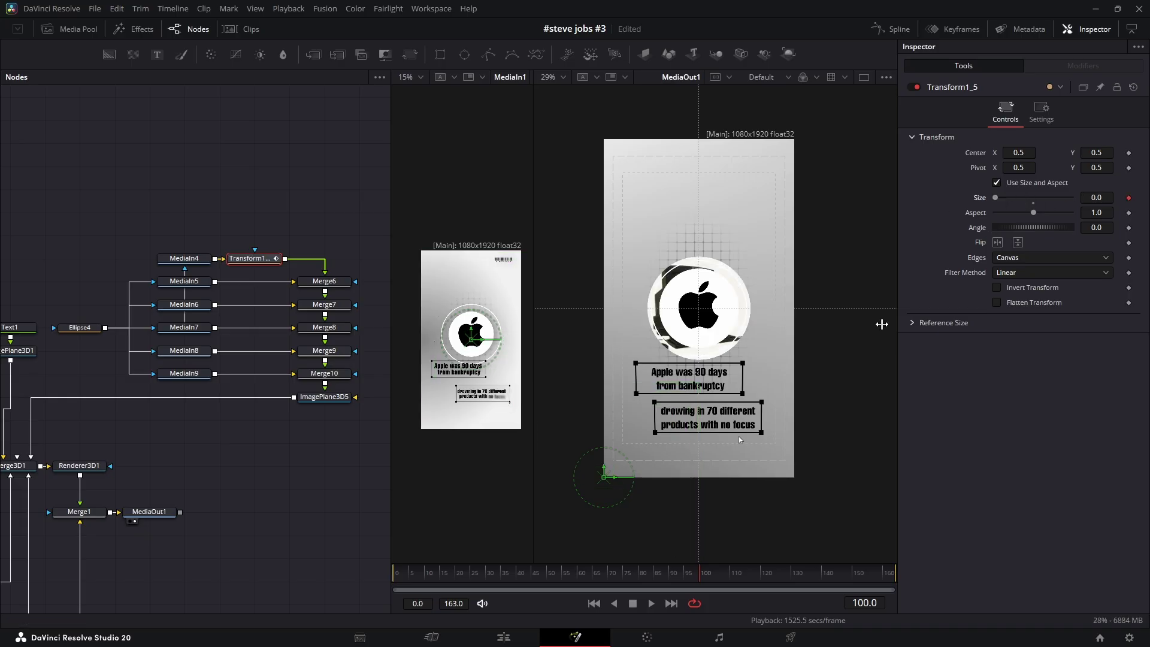
Step: At frame 107, set the MediaIn4 transform's size to 0.22 and its center X to 0.188, and check the size curve
drag(713, 574, 720, 579)
drag(995, 198, 1014, 201)
drag(1018, 152, 989, 152)
drag(1014, 198, 1003, 198)
drag(1019, 153, 1025, 153)
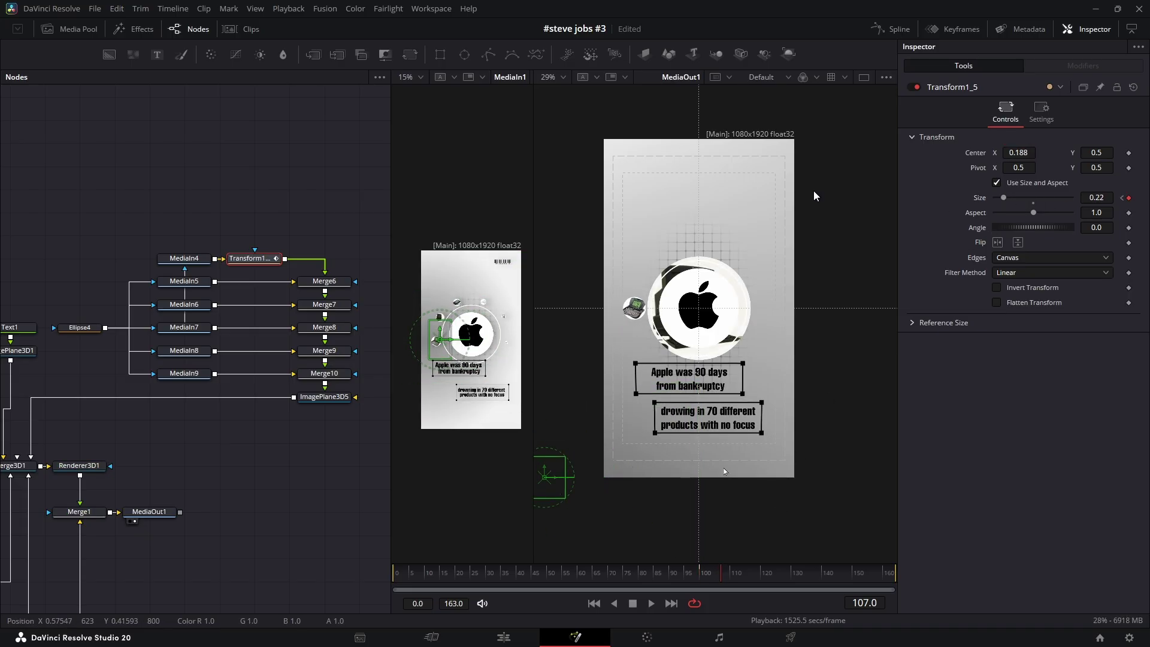
click(898, 31)
click(43, 419)
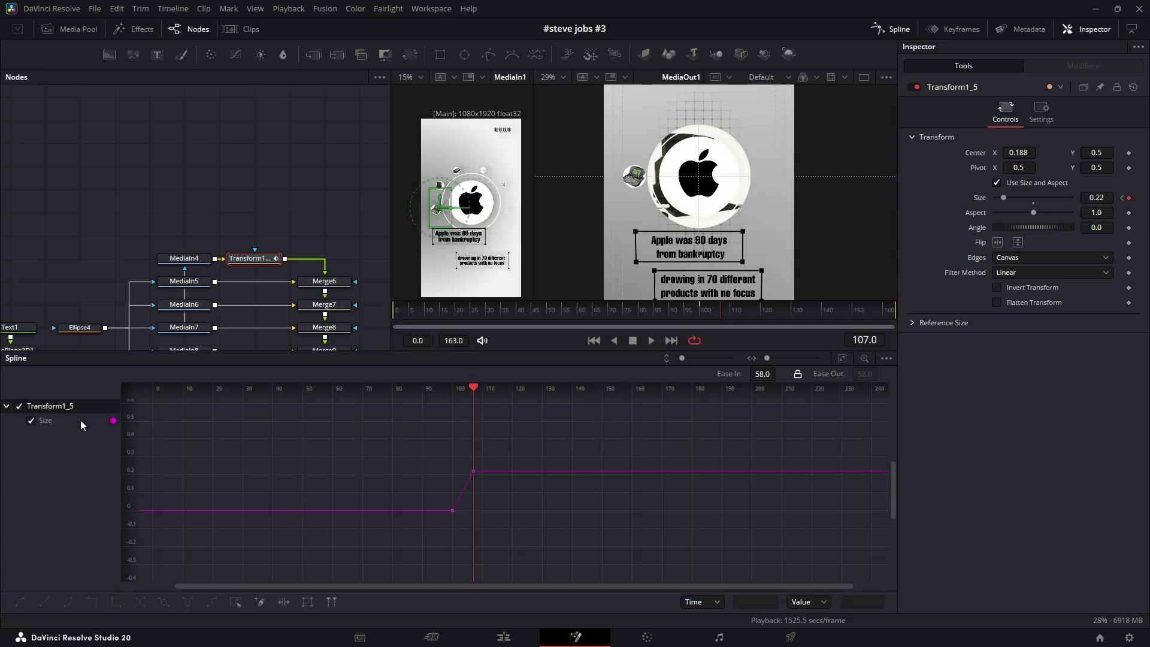
click(880, 31)
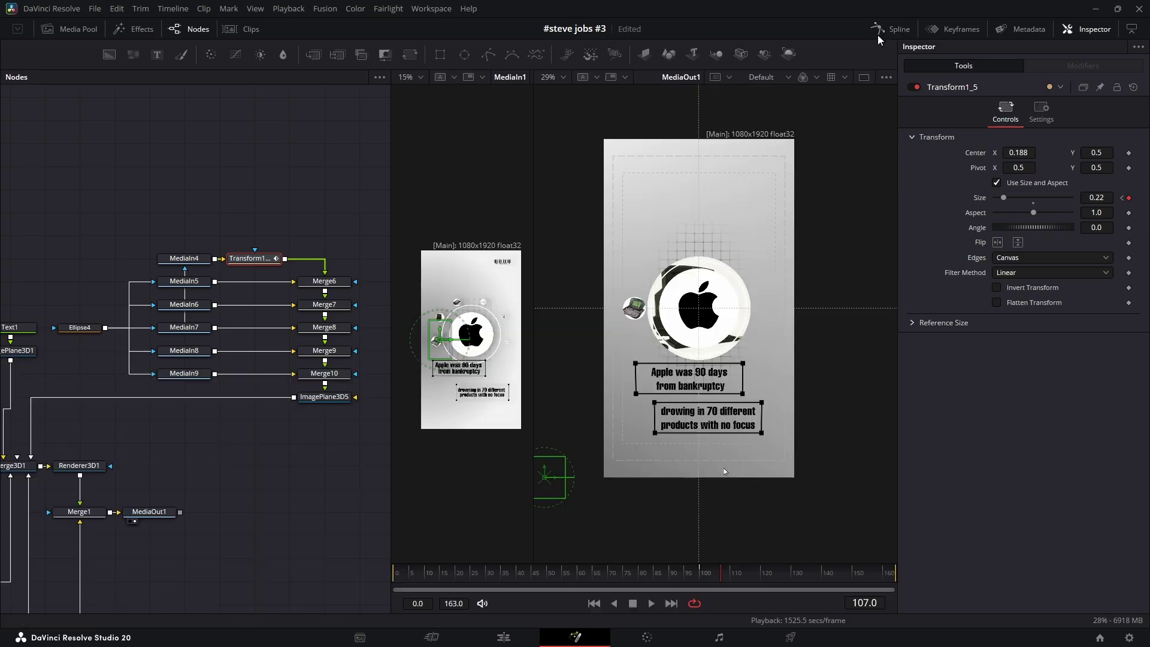
Step: Paste copies of the animated transform after each of the remaining product images, MediaIn5 through MediaIn9
click(184, 281)
key(ctrl+v)
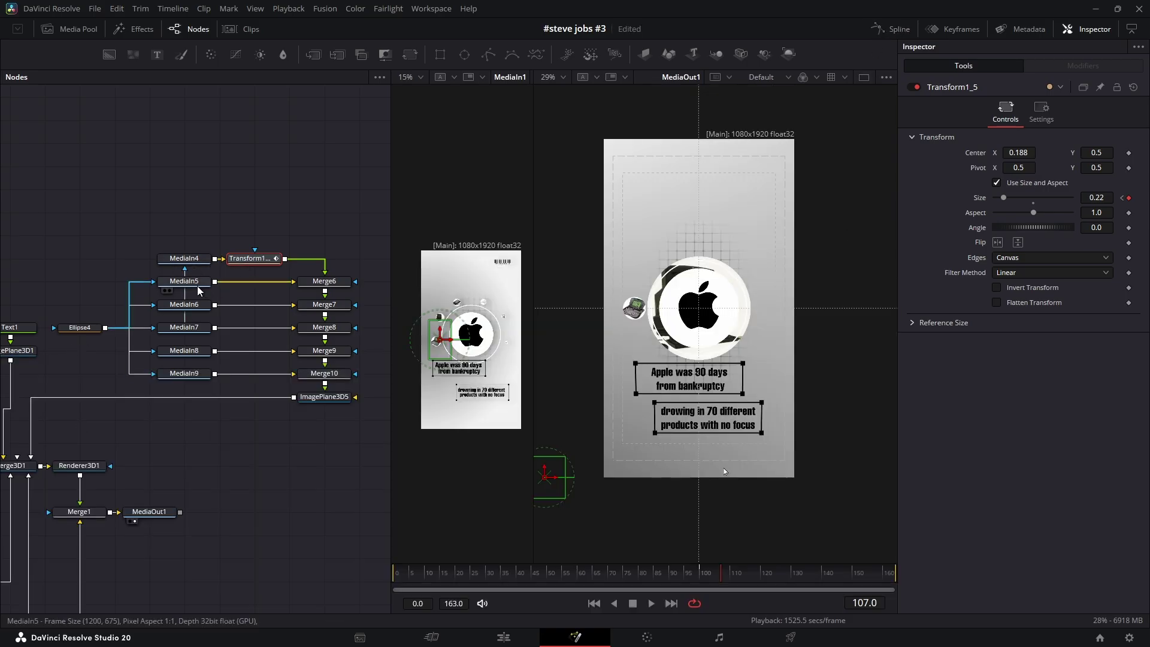
click(184, 305)
key(ctrl+v)
click(184, 328)
key(ctrl+v)
click(172, 352)
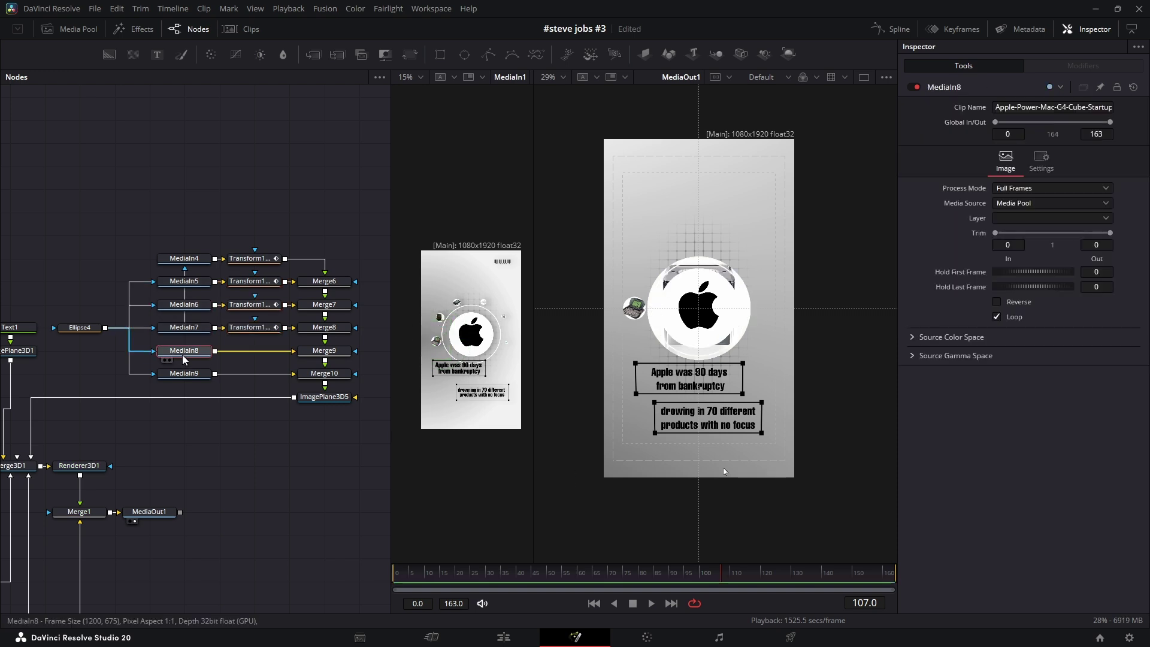
key(ctrl+v)
click(184, 374)
key(ctrl+v)
Step: Reposition the copied transforms so the six product images form an arc around the Apple circle
click(250, 281)
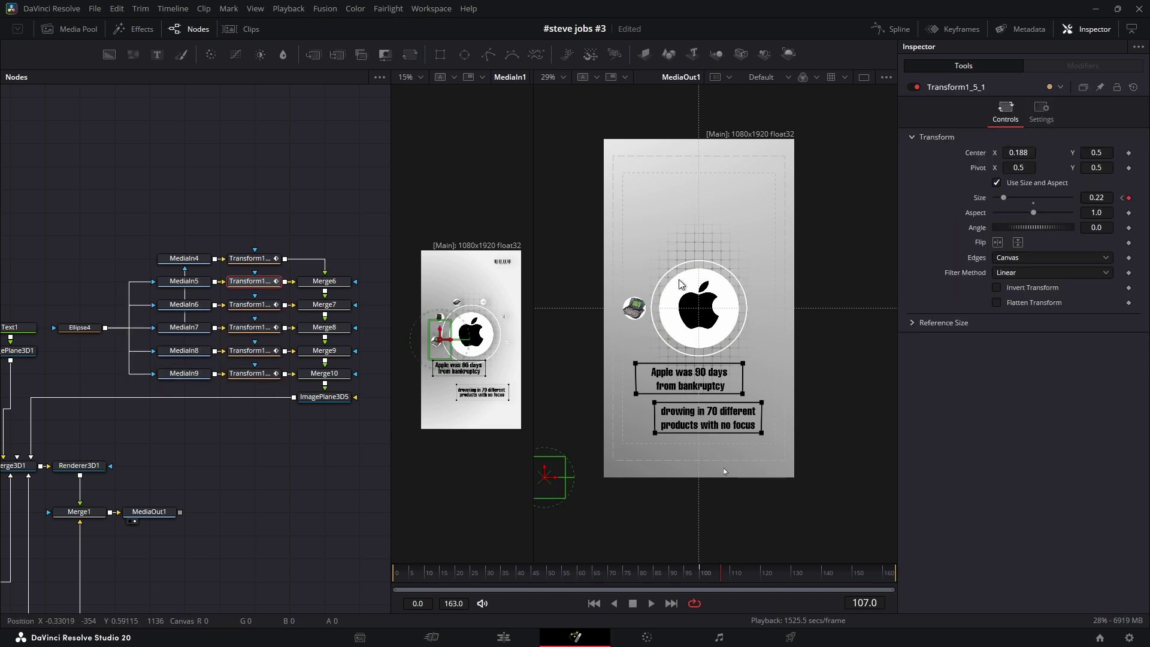
drag(1095, 153, 1132, 153)
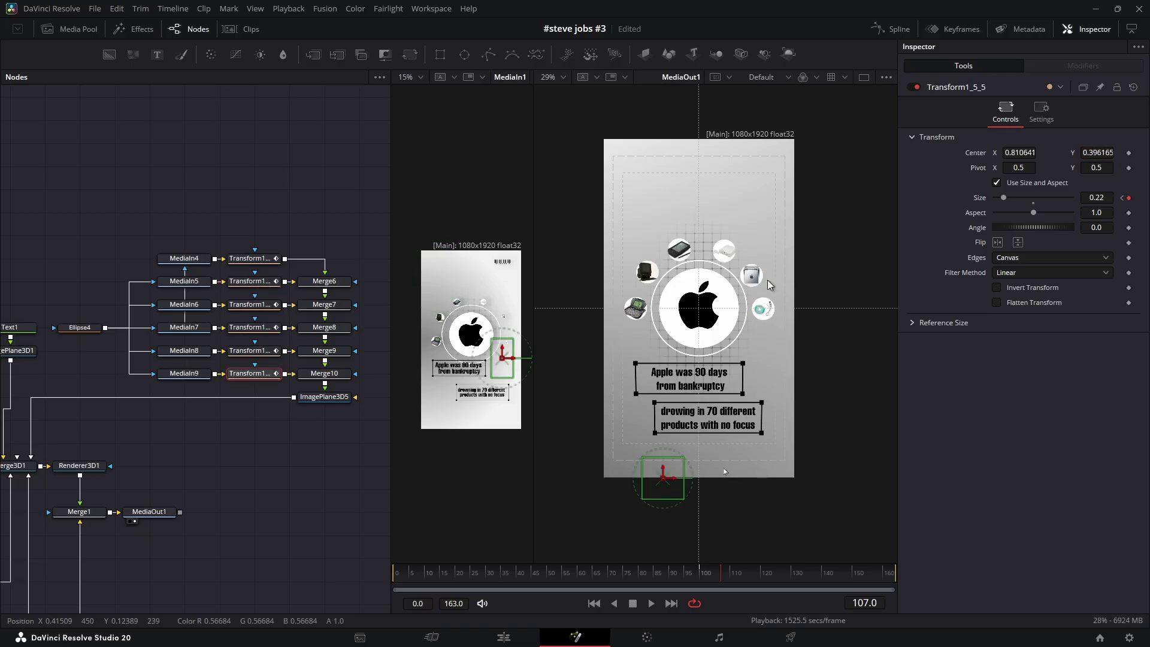
Step: Stagger the size keyframes of the six product transforms by a few frames each so the images pop in one after another
drag(282, 216, 228, 396)
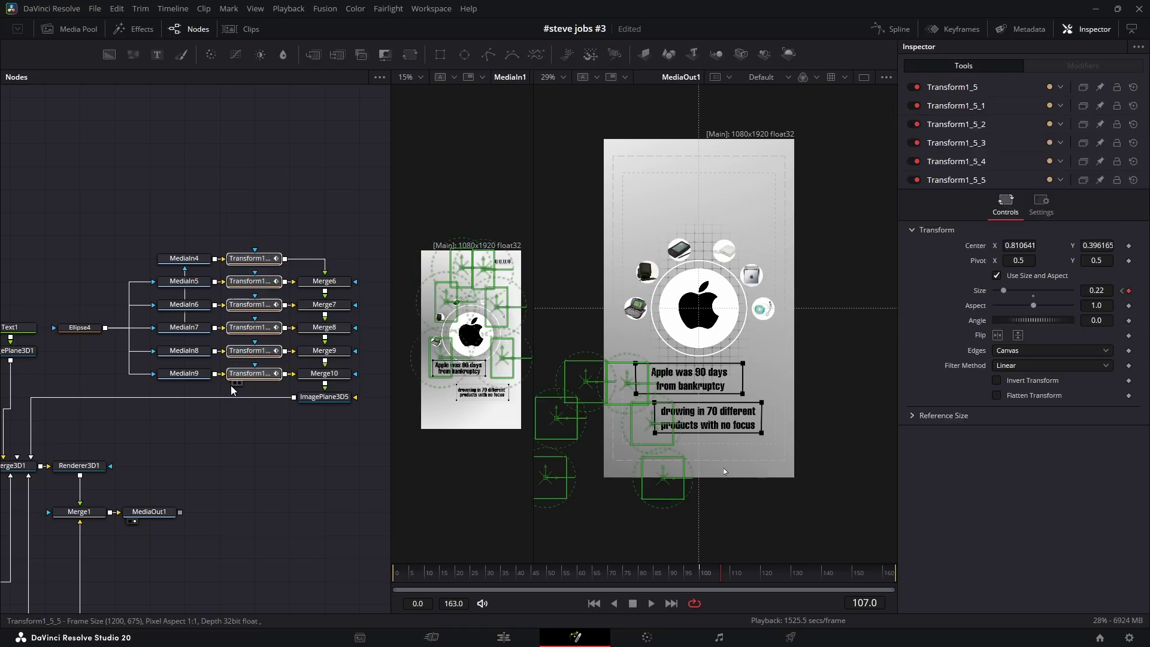
click(940, 30)
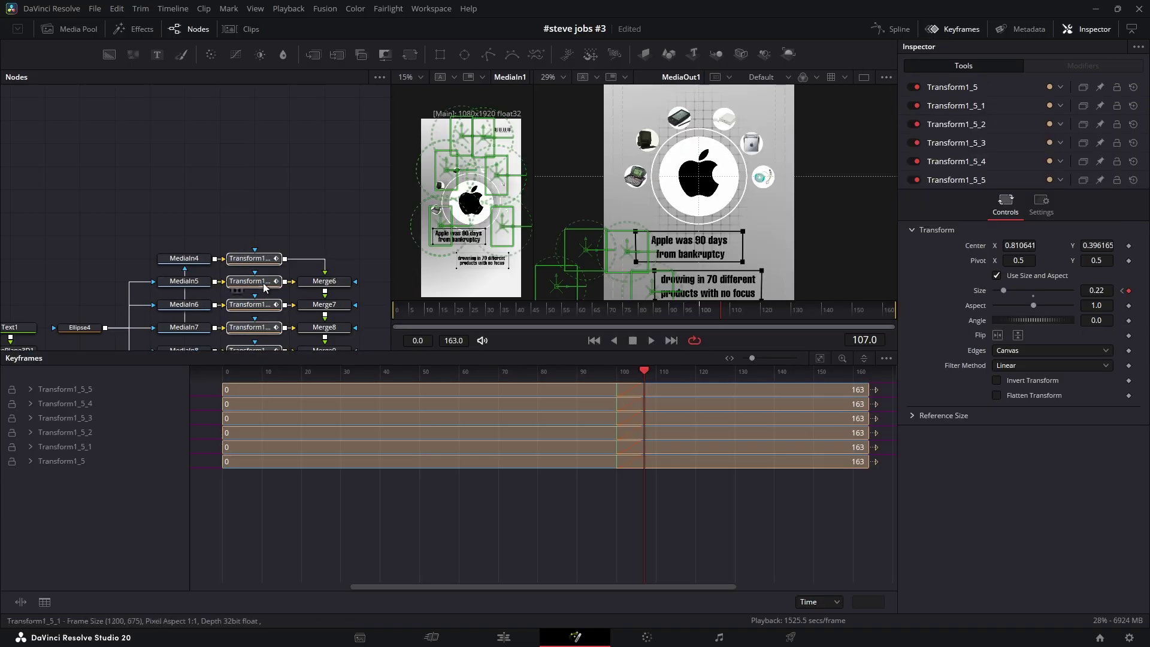
click(29, 418)
click(30, 447)
click(29, 476)
click(29, 505)
click(30, 533)
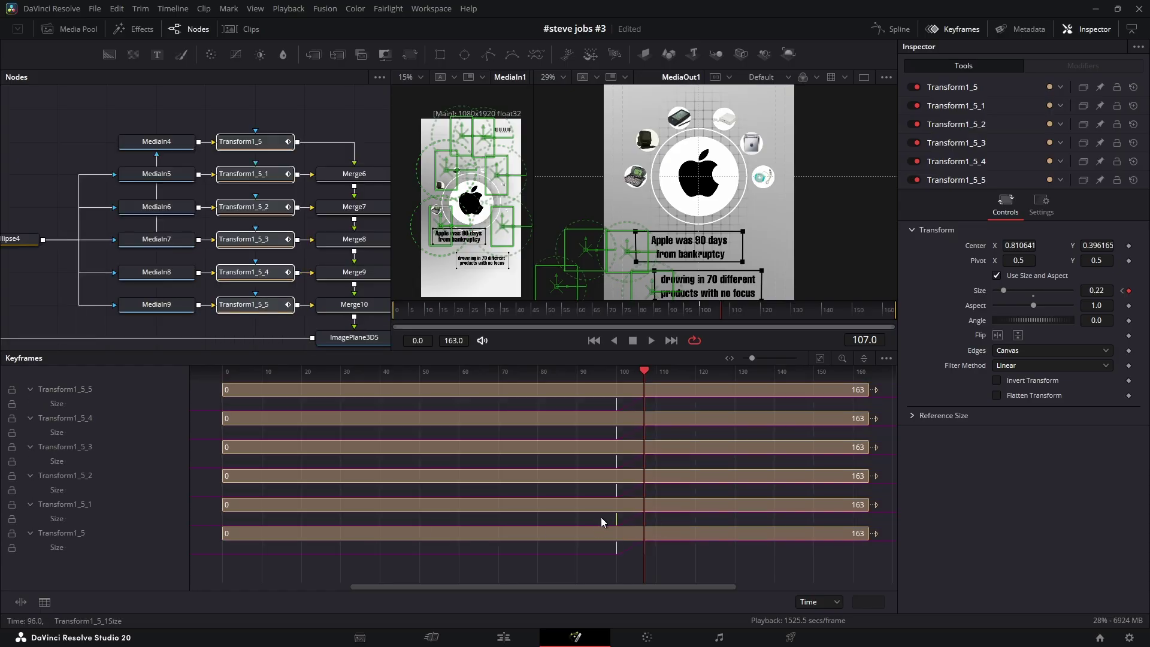
drag(616, 519, 624, 519)
drag(672, 489, 587, 491)
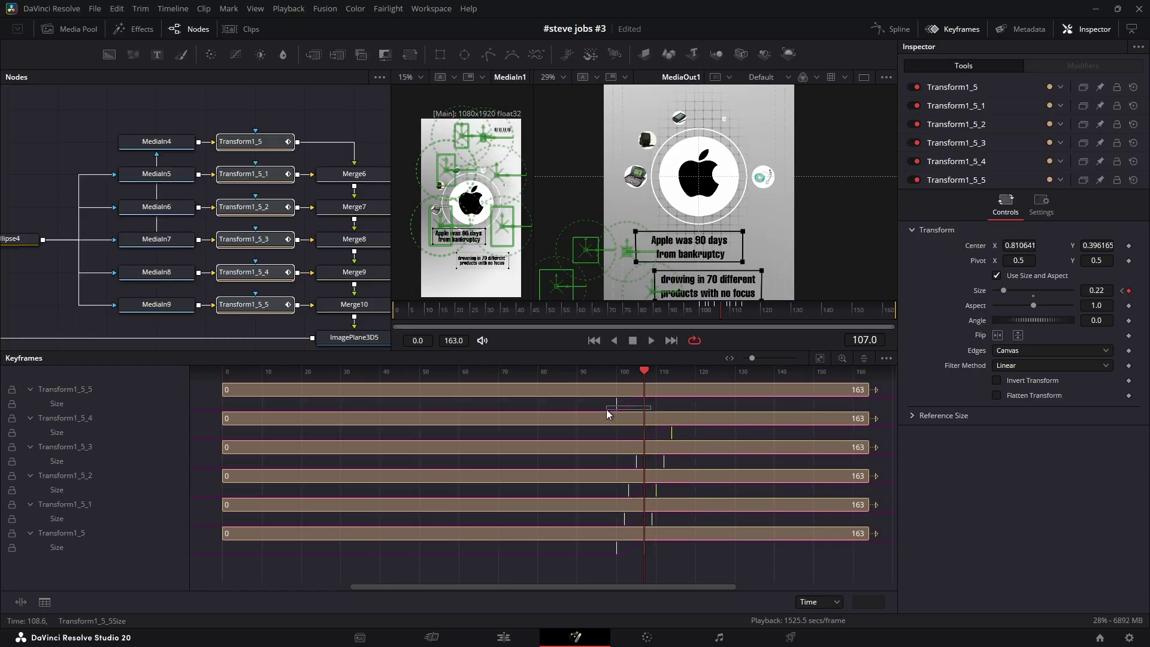
click(954, 29)
click(685, 574)
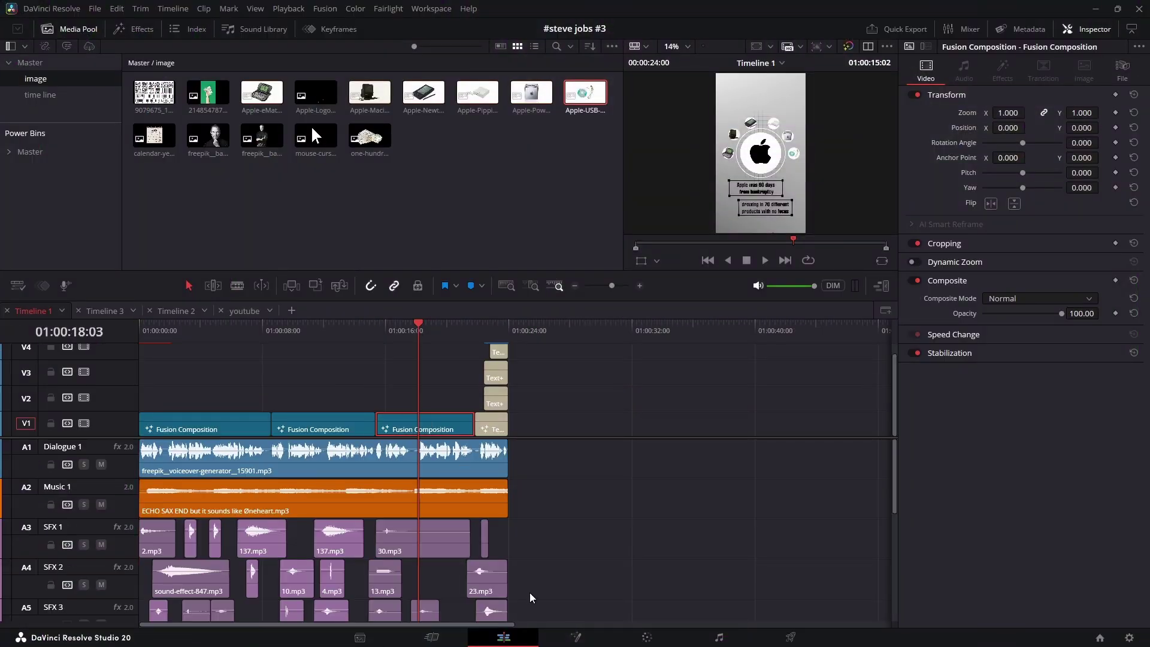
Step: Open the Fusion composition of the next scene, "He killed 70% of them.", and examine its node tree
key(shift+5)
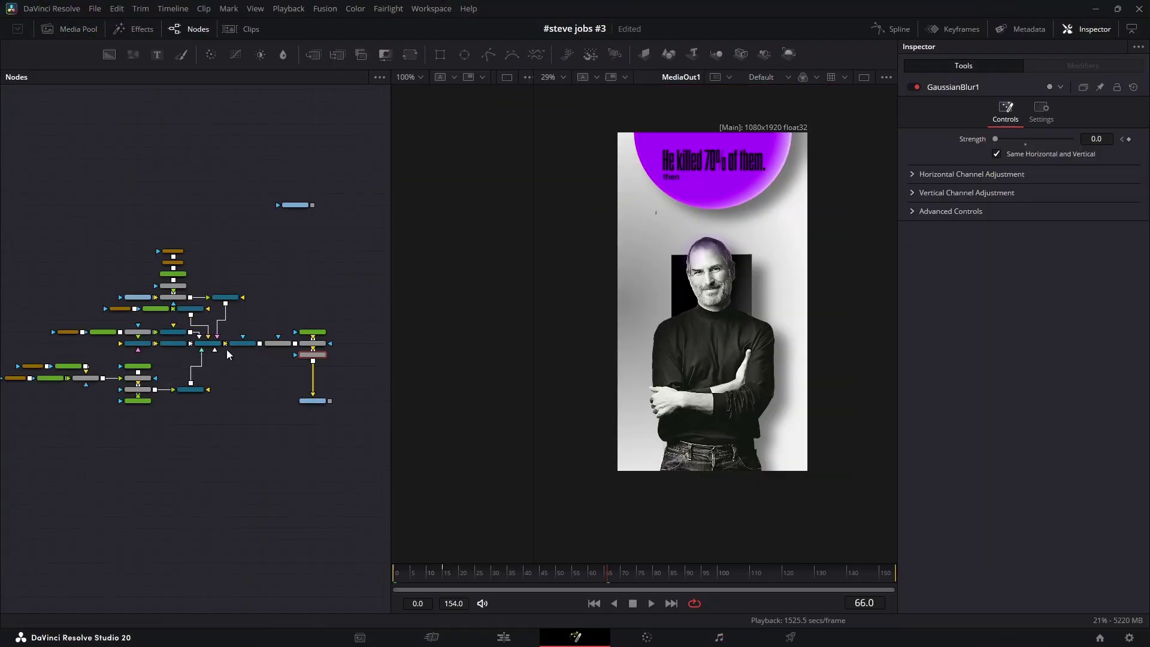
scroll(78, 314, up, 2)
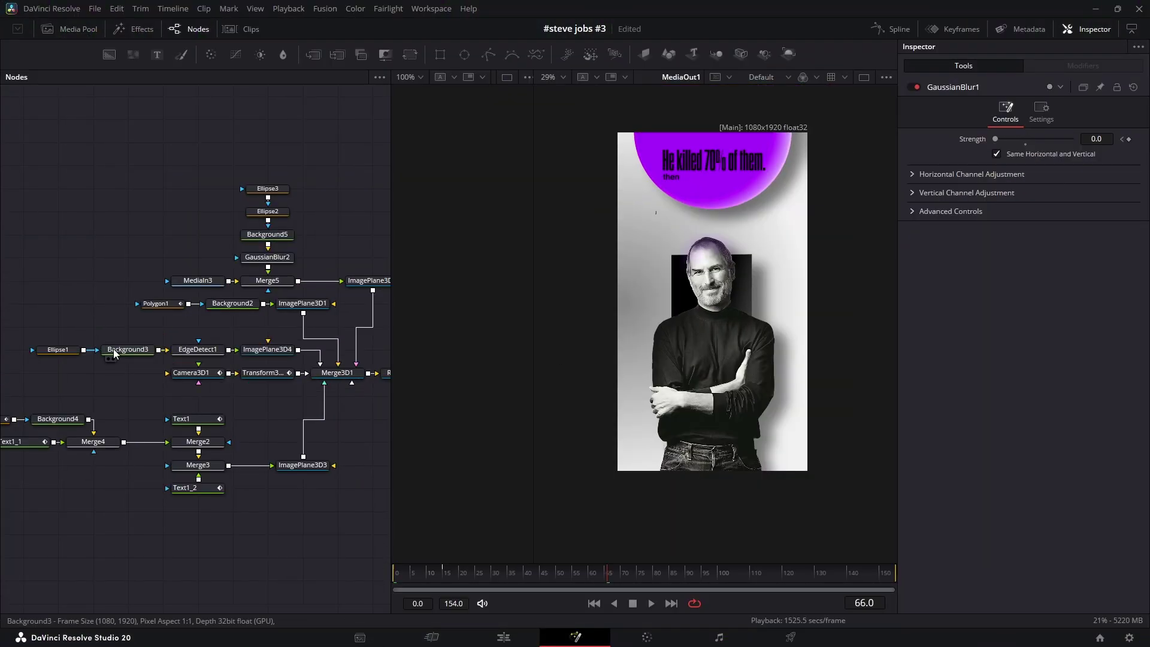